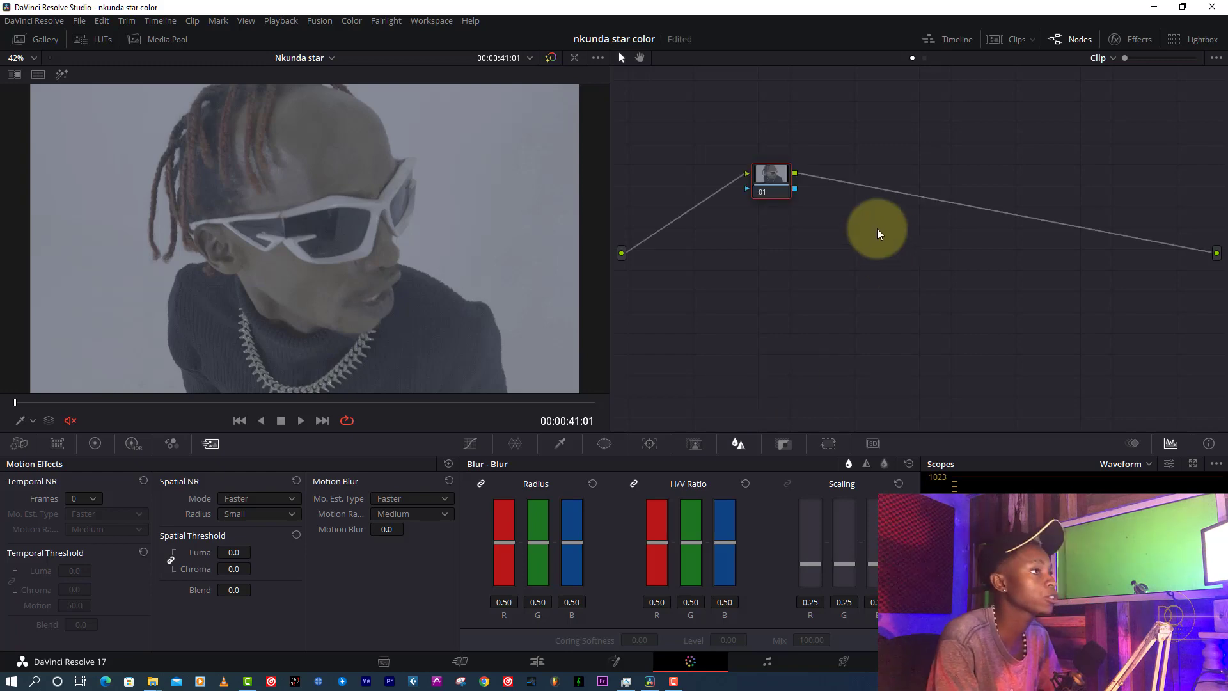
- Add three serial nodes after node 01 and reposition the chain in the node graph
left_click_drag(781, 181, 812, 211)
right_click(851, 234)
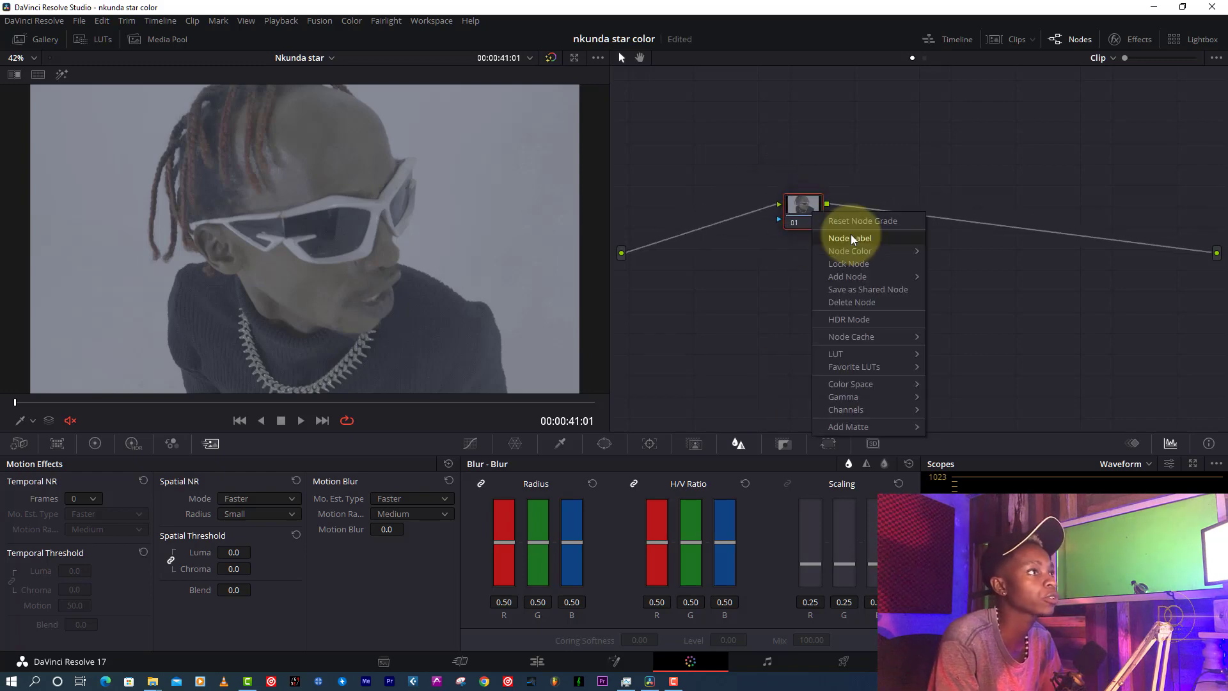
key("Escape")
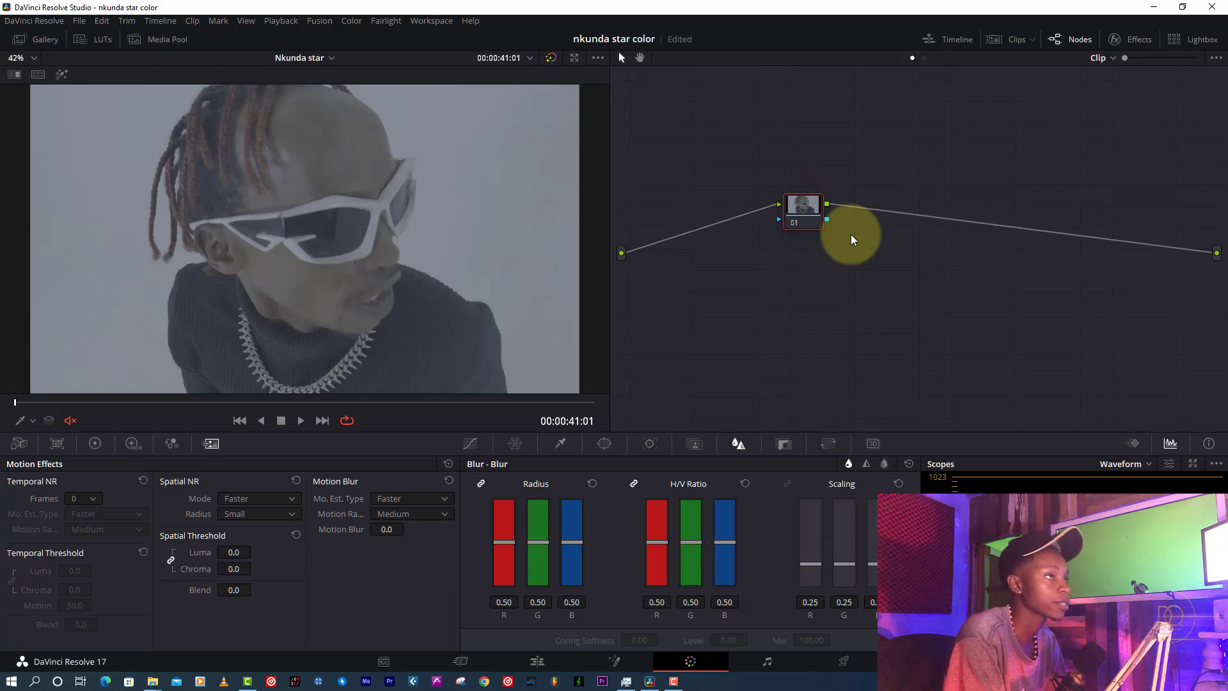
key("alt+s")
key("alt+s")
key("alt+s")
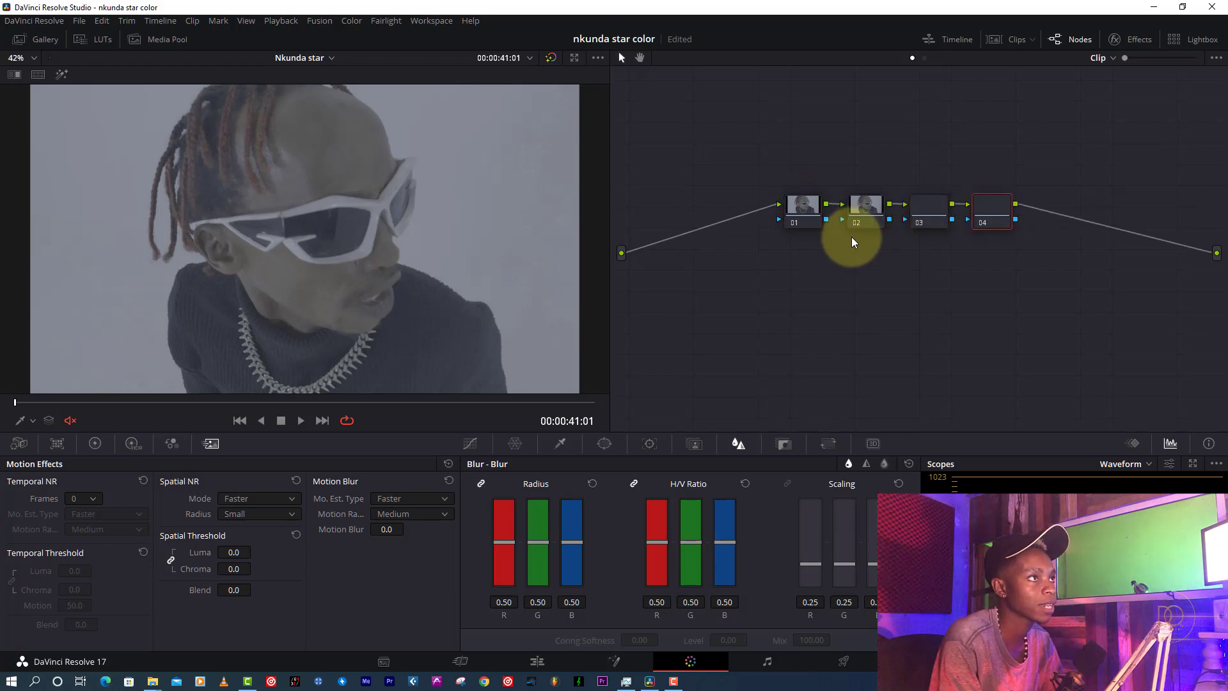
left_click_drag(793, 205, 758, 196)
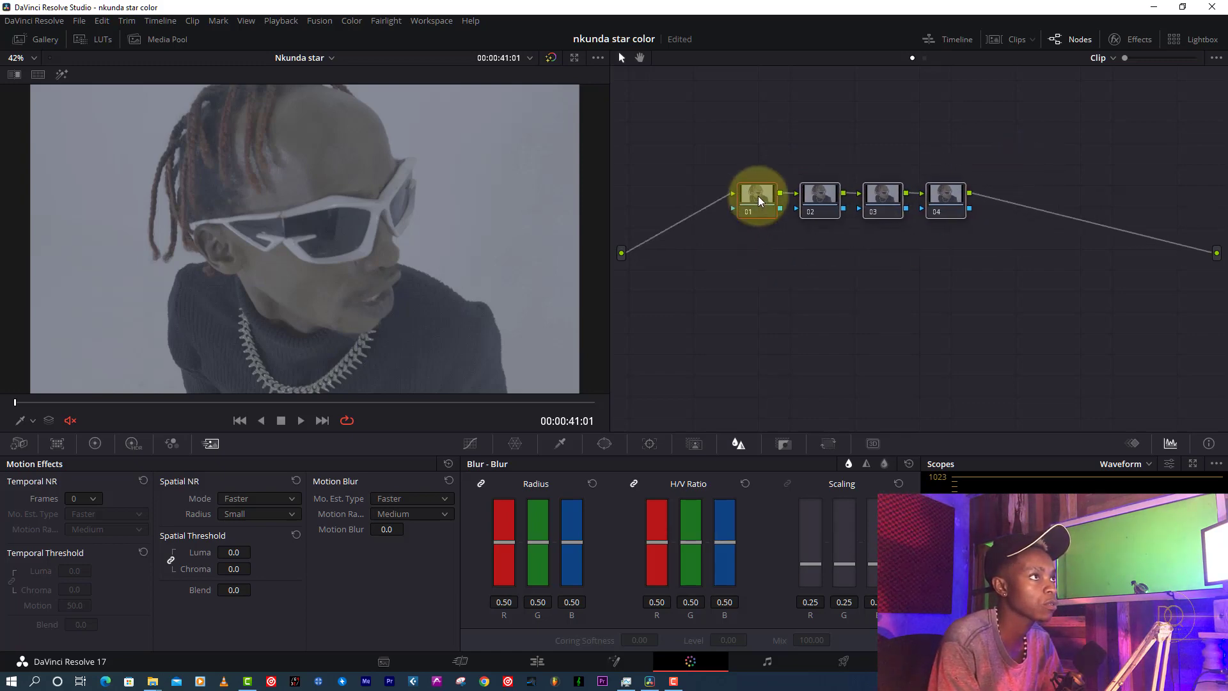
left_click(935, 202)
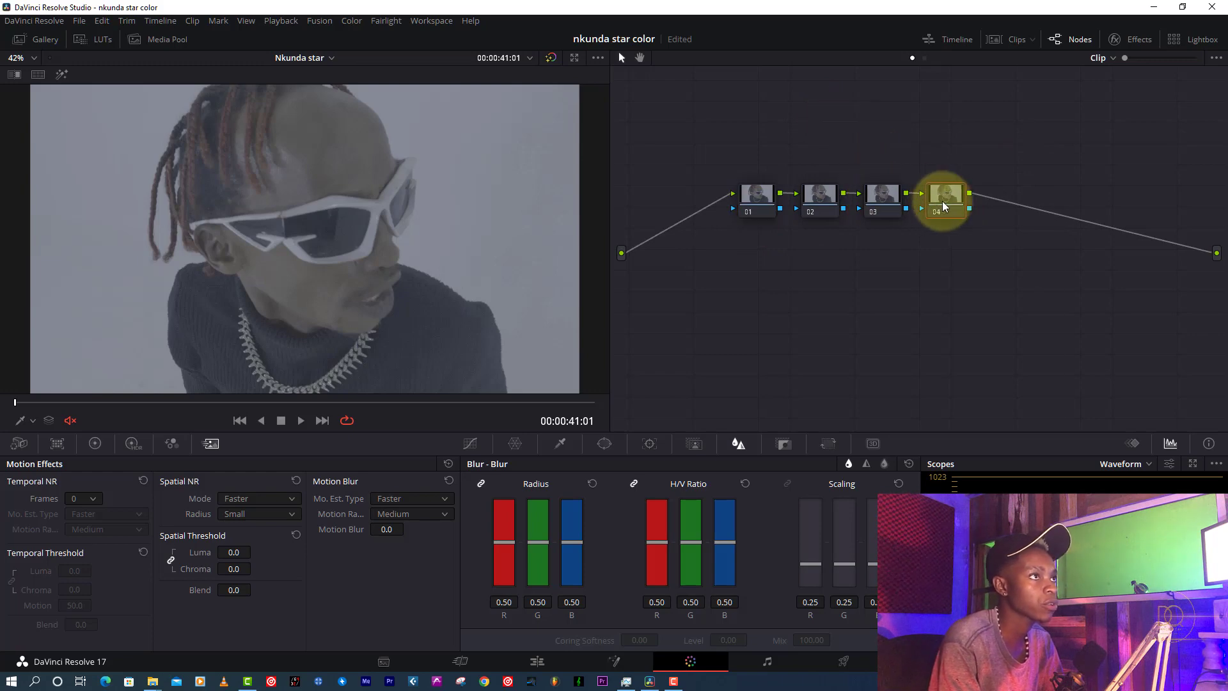
- Label node 03 "CST" and apply the Color Space Transform effect to it
right_click(879, 204)
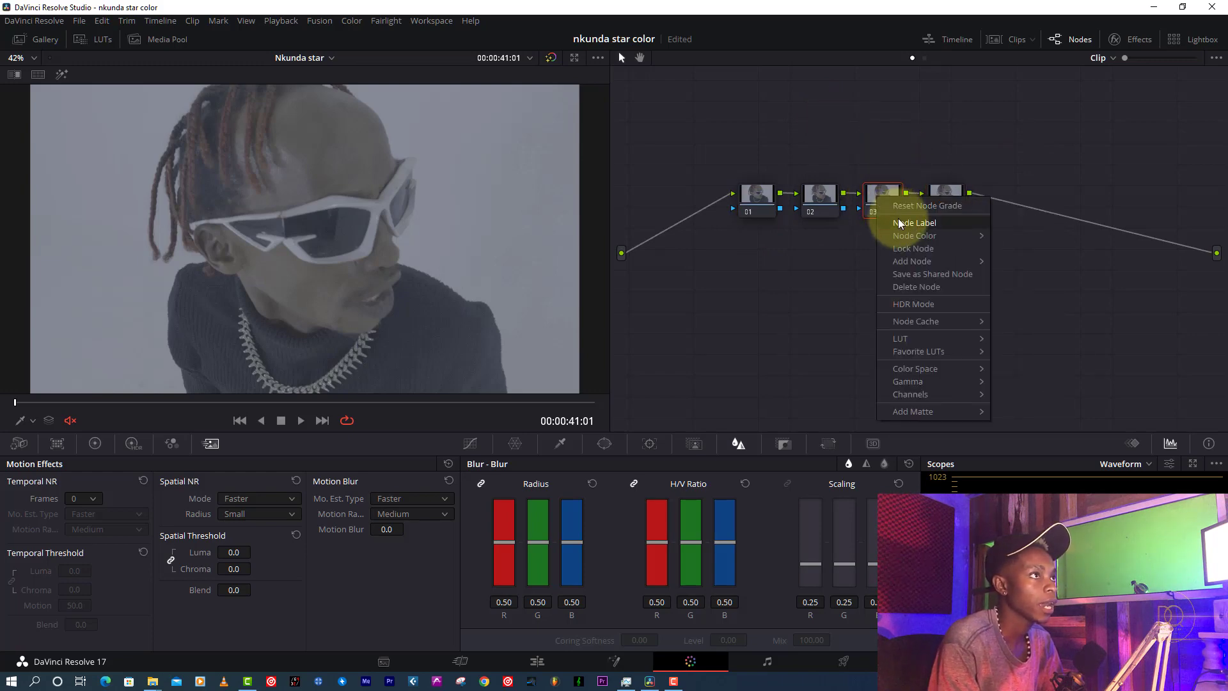
left_click(898, 218)
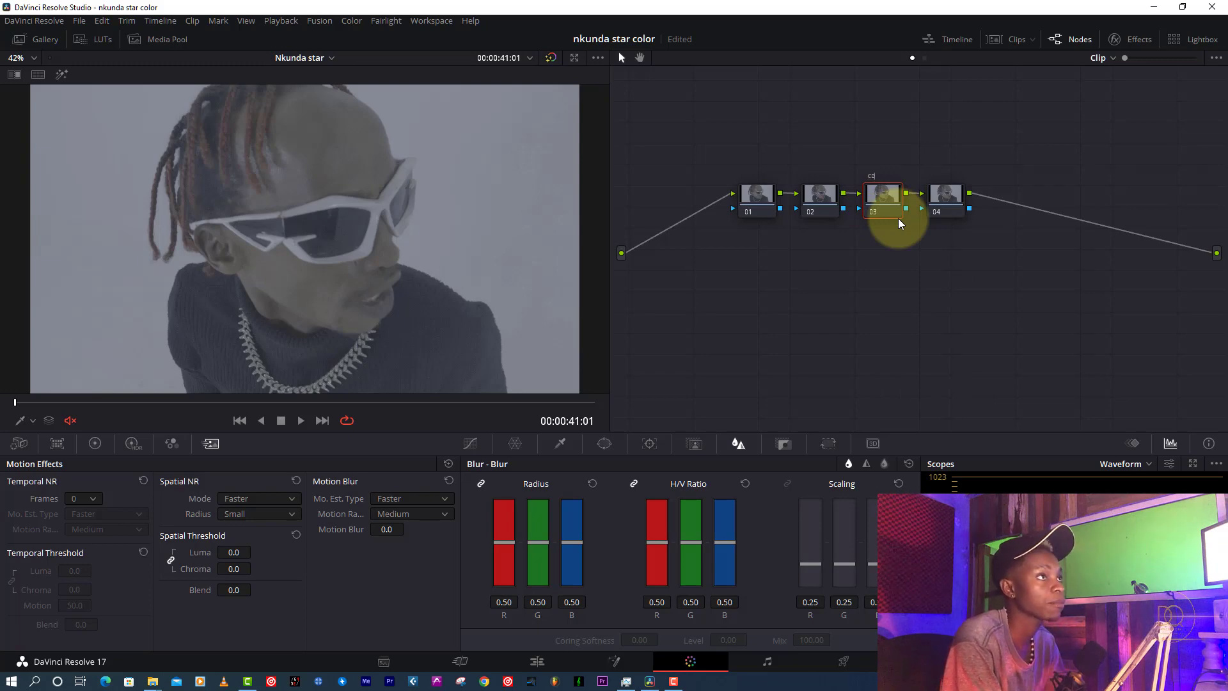
type("CST")
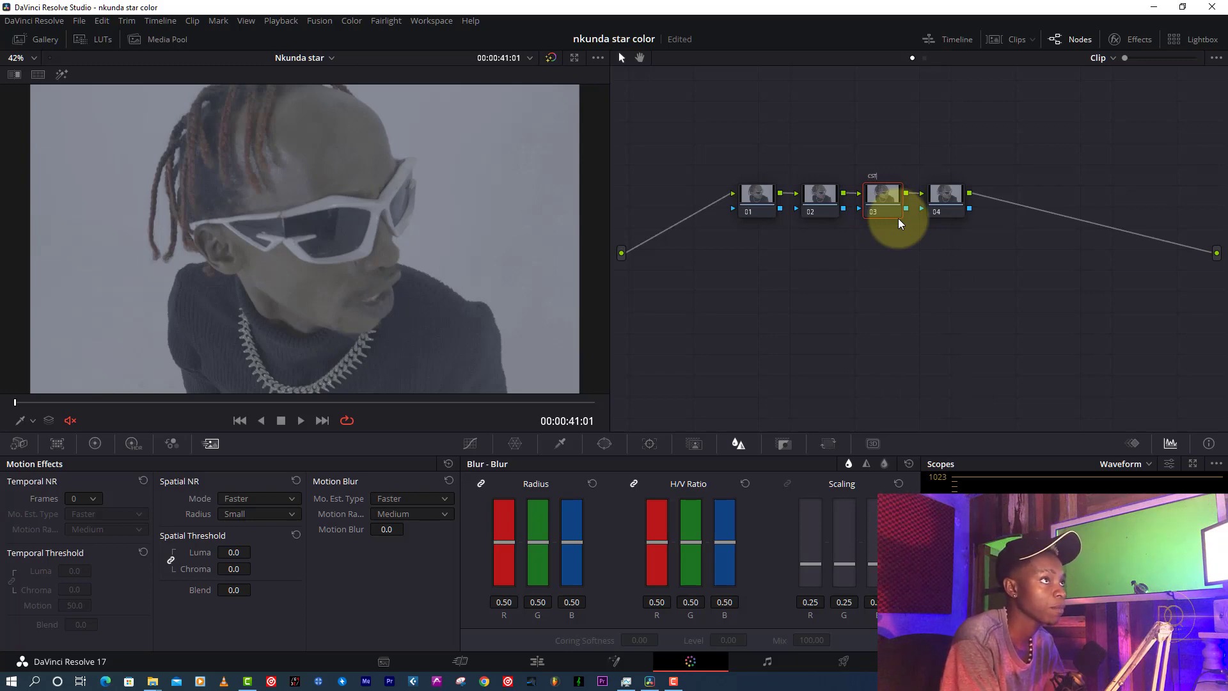
key("Return")
left_click(1108, 46)
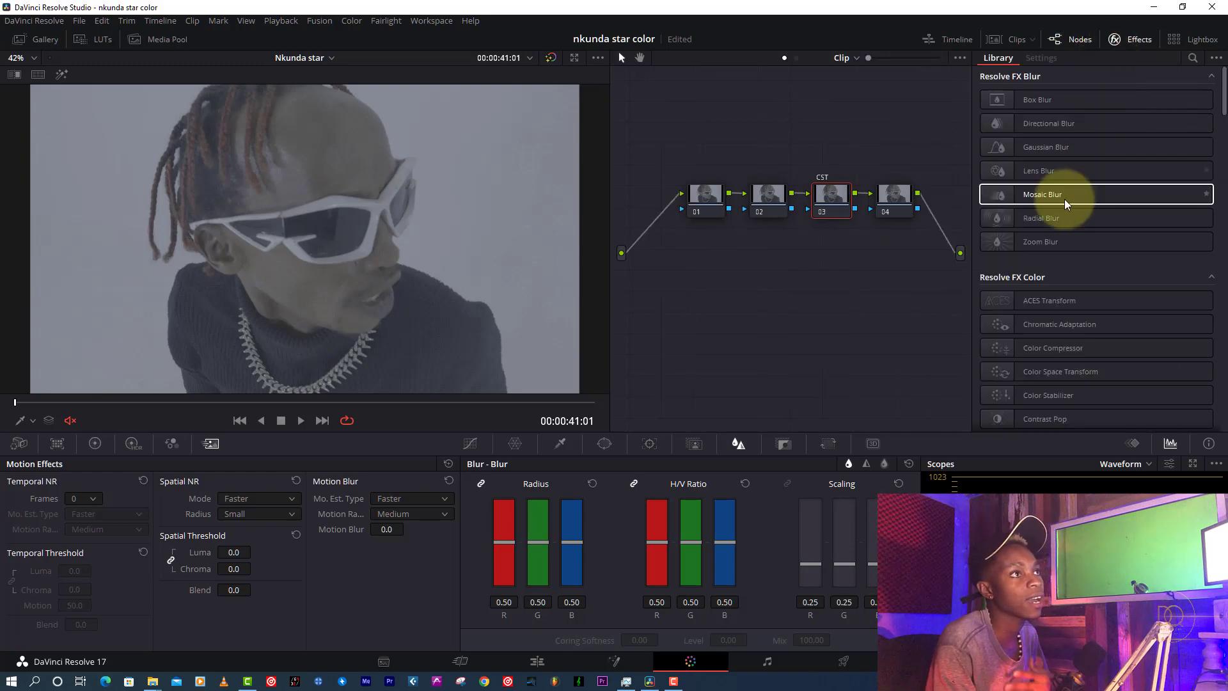
left_click_drag(1122, 371, 834, 201)
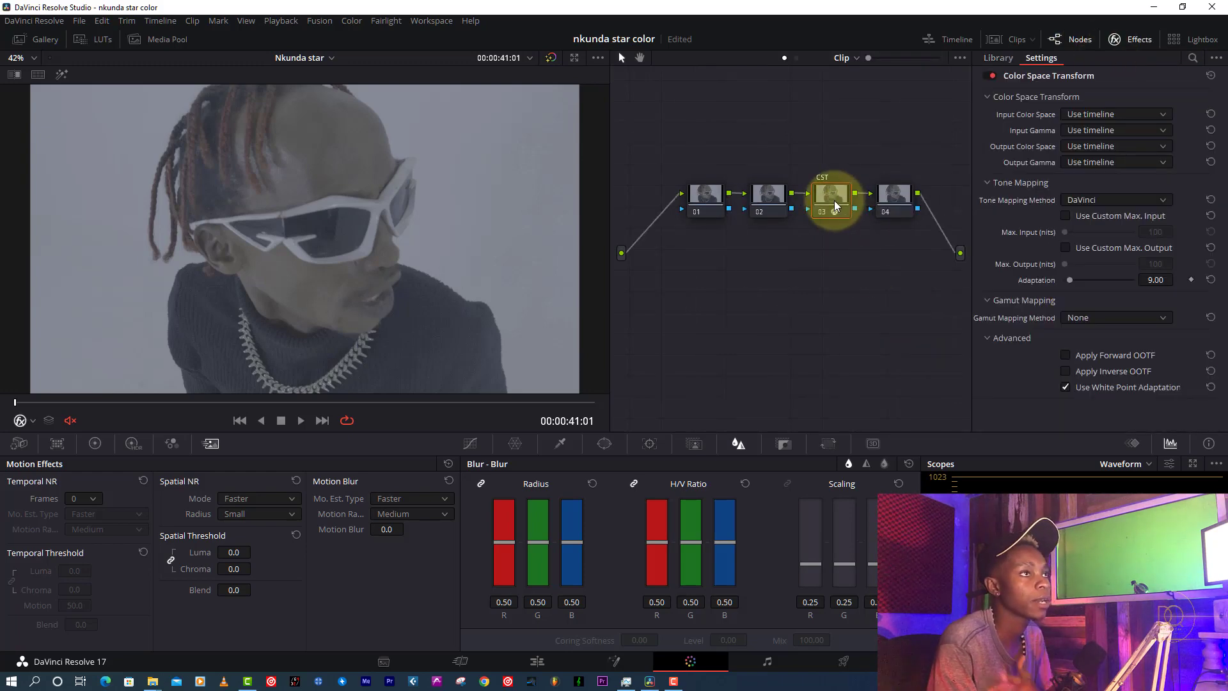
- Set the transform's input color space to Panasonic V-Gamut and input gamma to Panasonic V-Log, and check the image full screen
left_click(1104, 113)
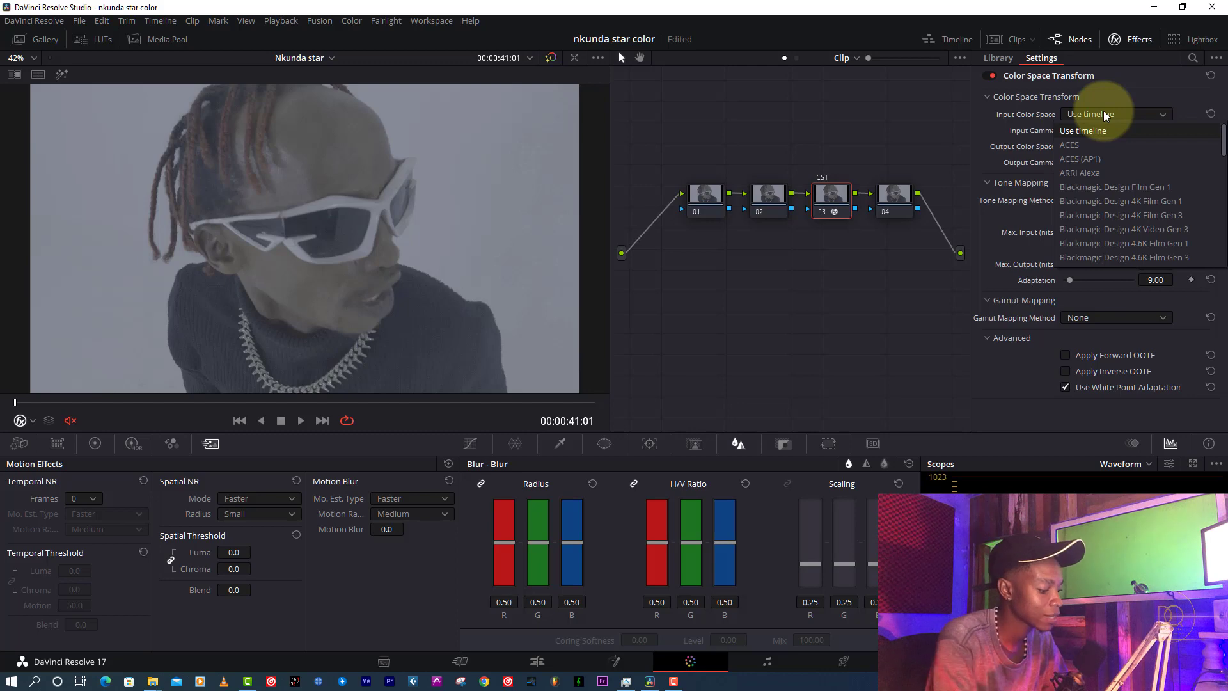
key("p")
key("Return")
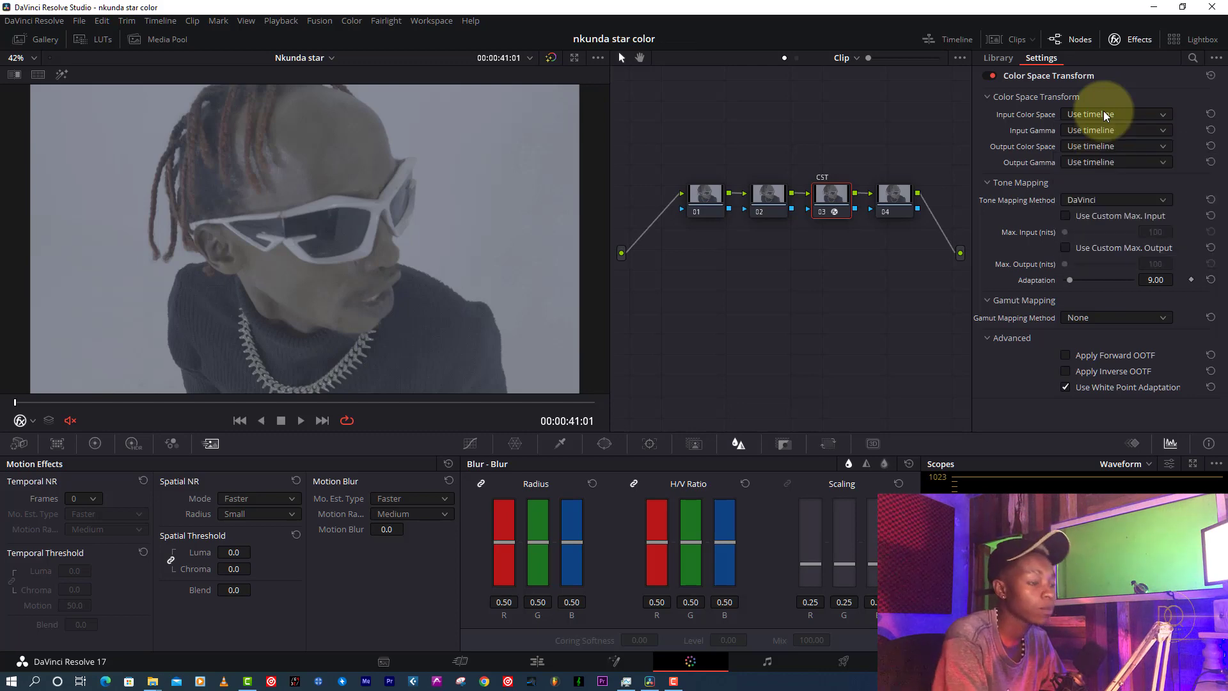
left_click(1096, 131)
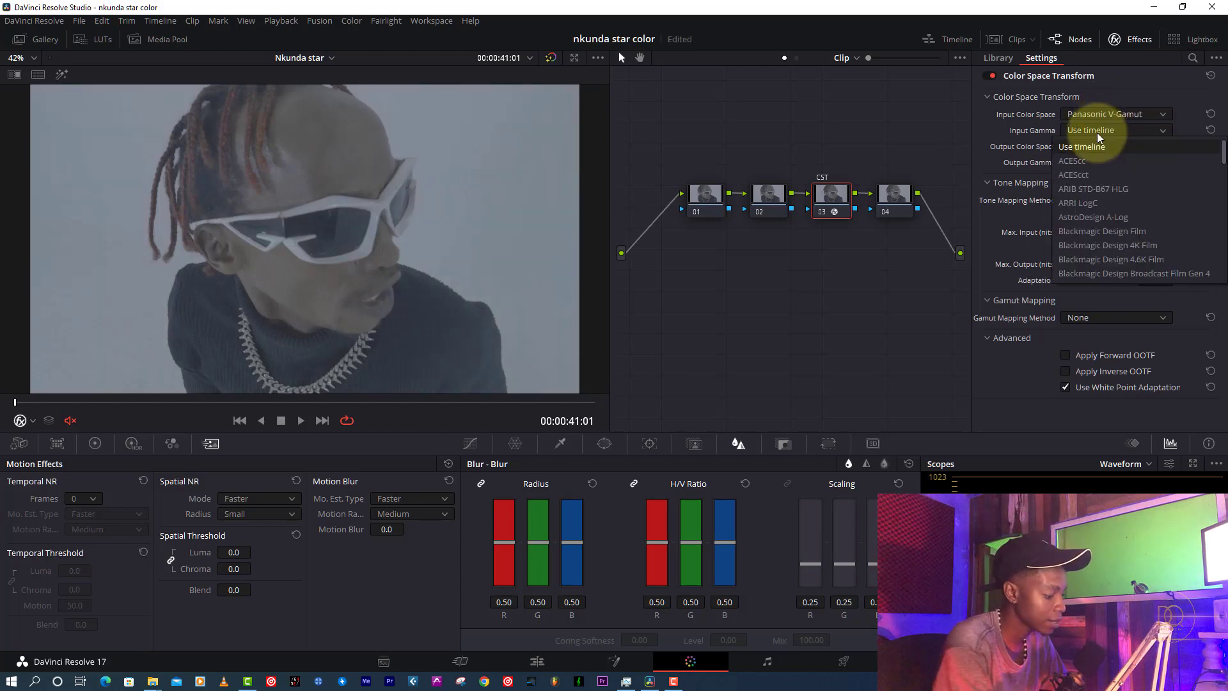
key("p")
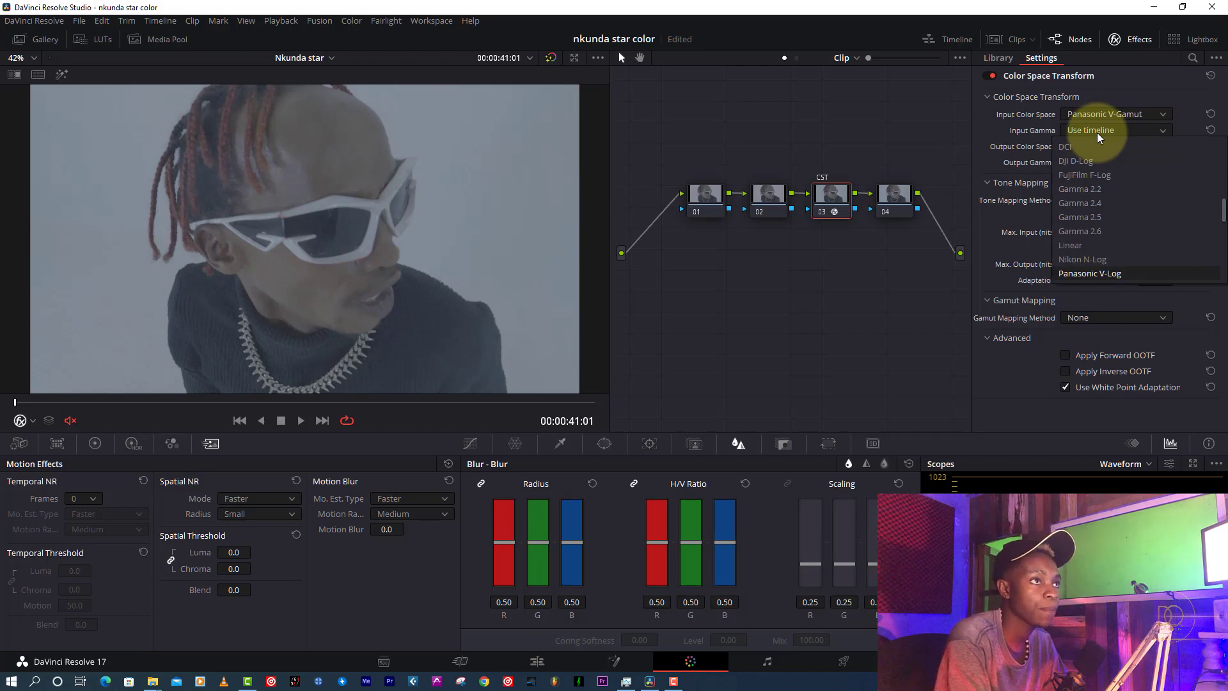
key("Return")
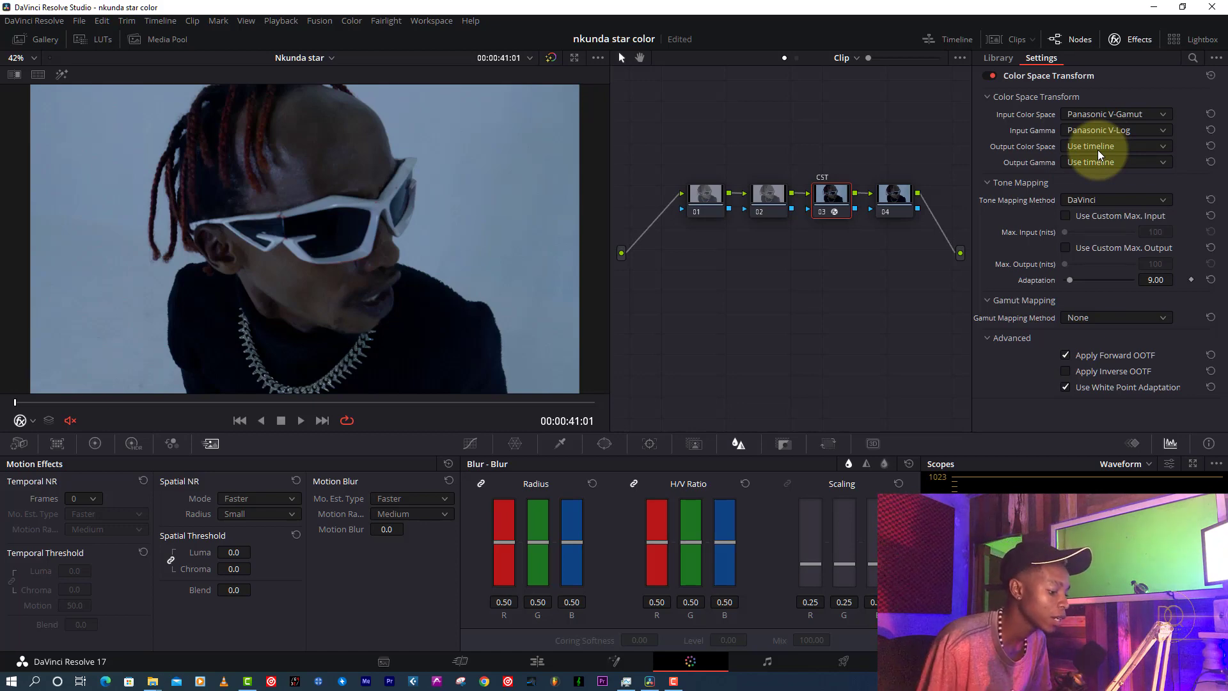
key("ctrl+f")
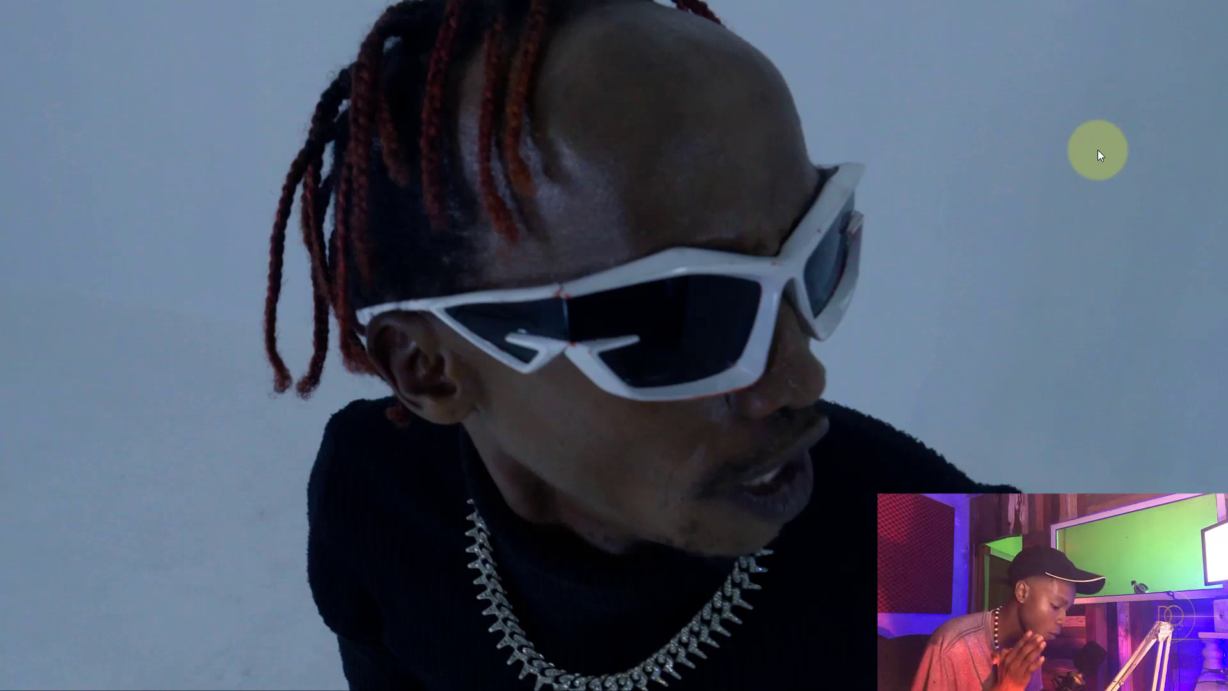
key("ctrl+f")
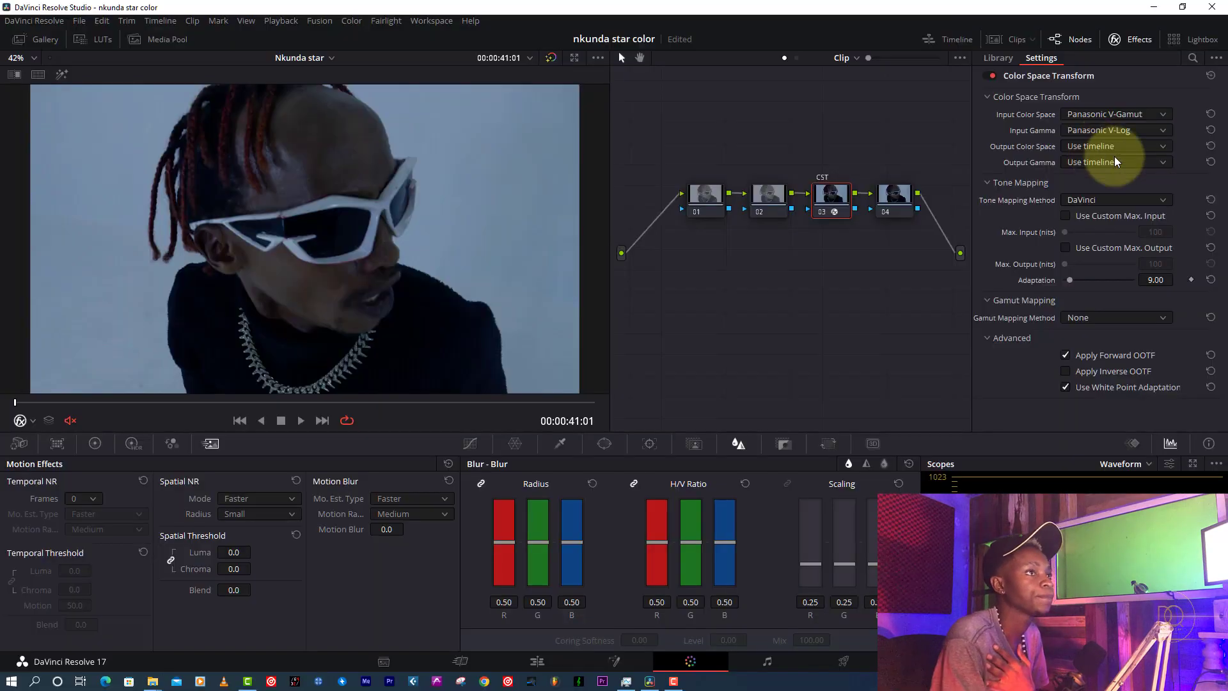
- Set the transform's output color space to Rec.709 and output gamma to Rec.709-A
left_click(1115, 147)
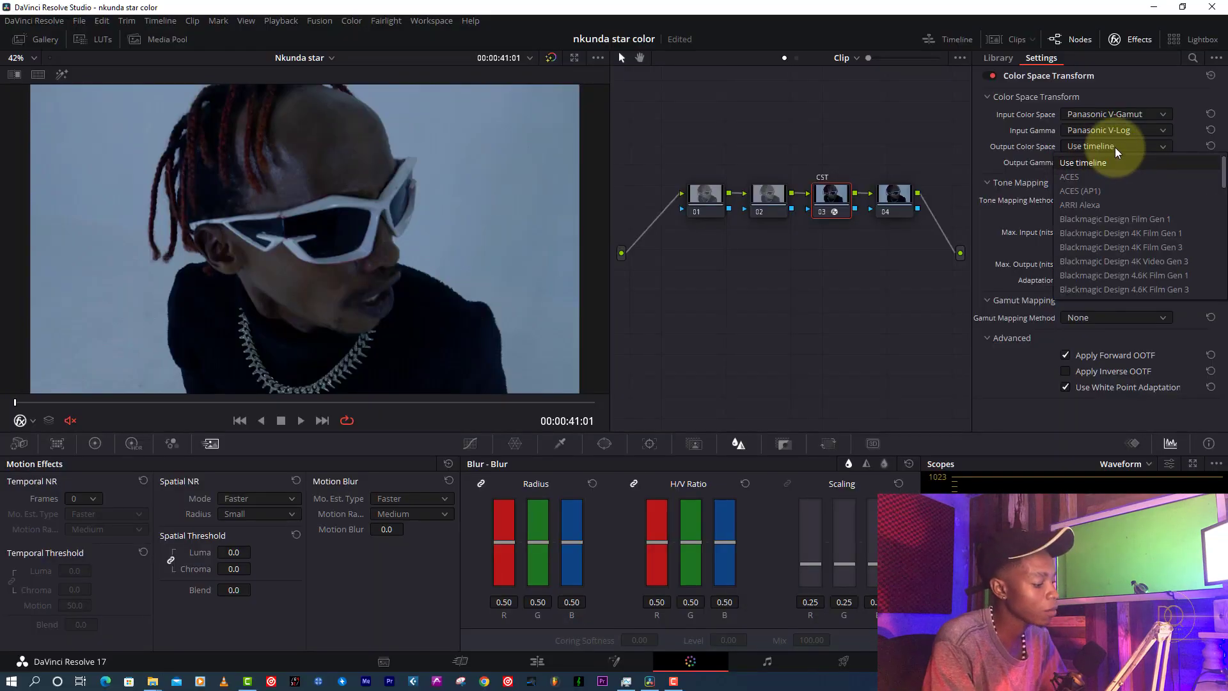
scroll(1115, 148, "down", 10)
left_click(1099, 290)
left_click(1085, 162)
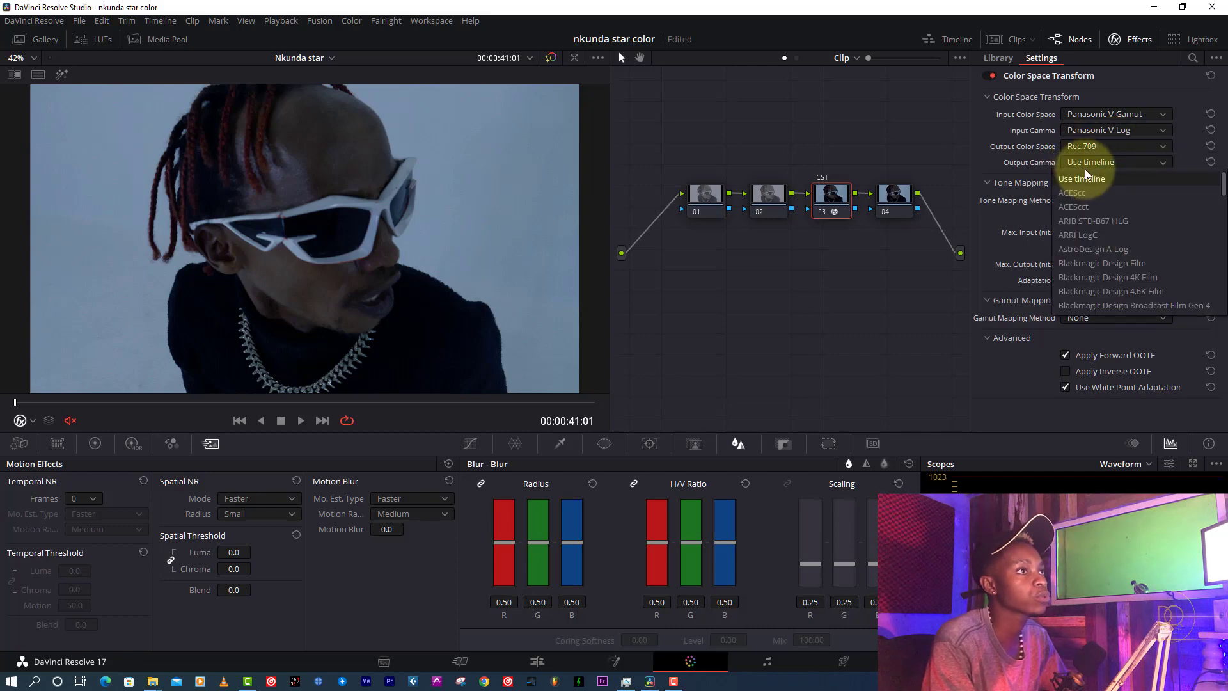
scroll(1085, 170, "down", 8)
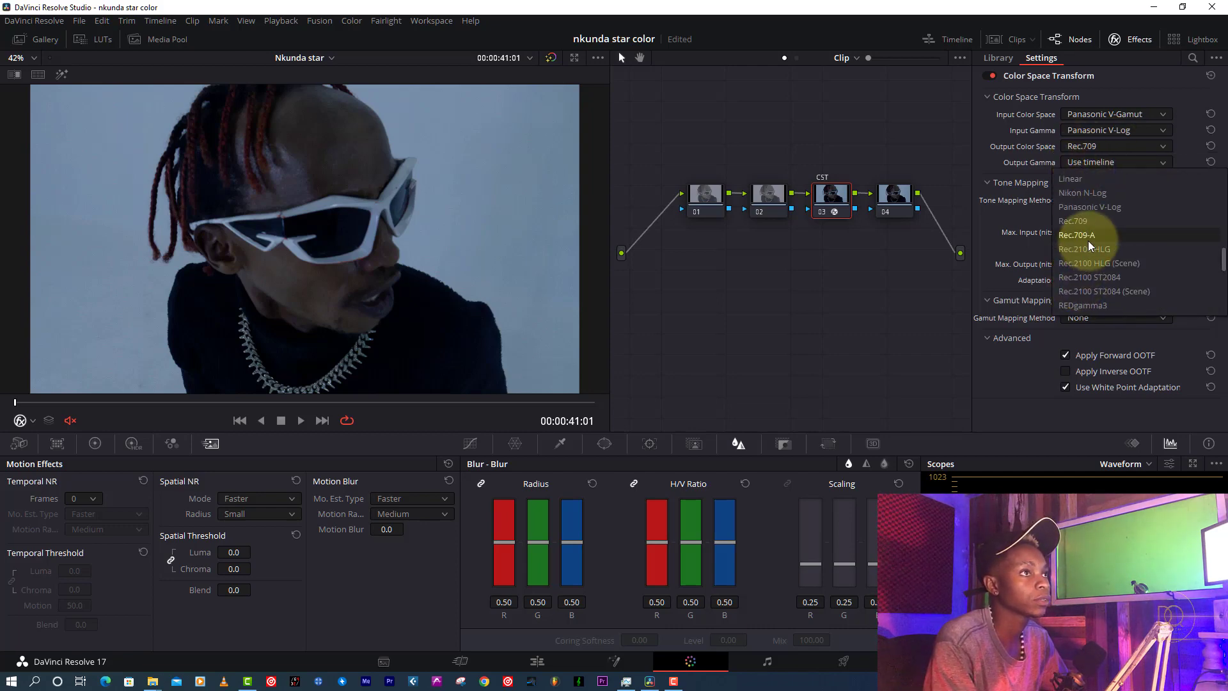
left_click(1088, 235)
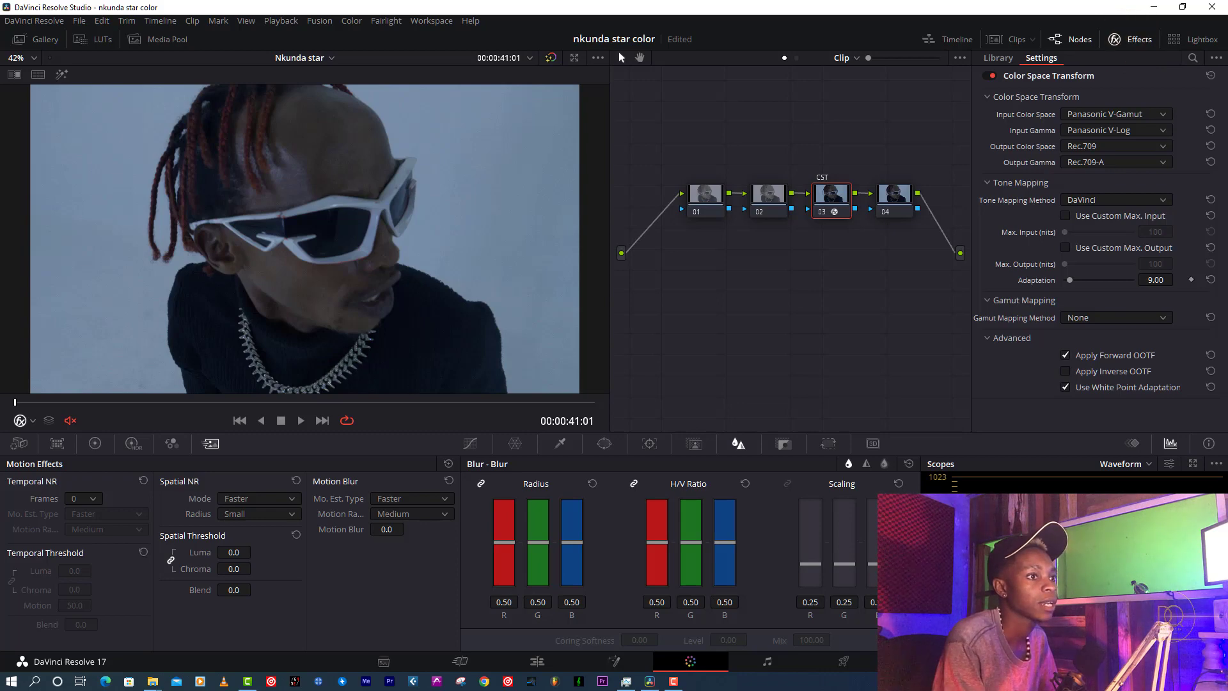
- Review the timeline and output color spaces in the project's Color Management settings, leaving without saving
left_click(1211, 661)
left_click(368, 174)
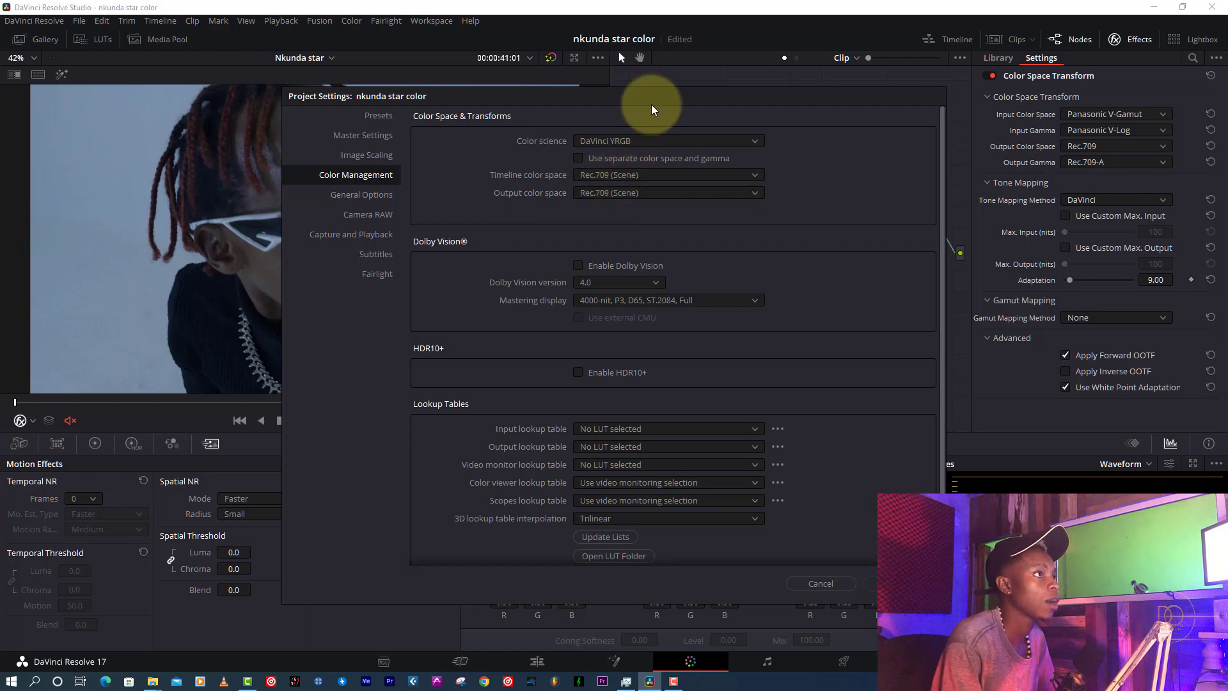
left_click_drag(647, 105, 659, 105)
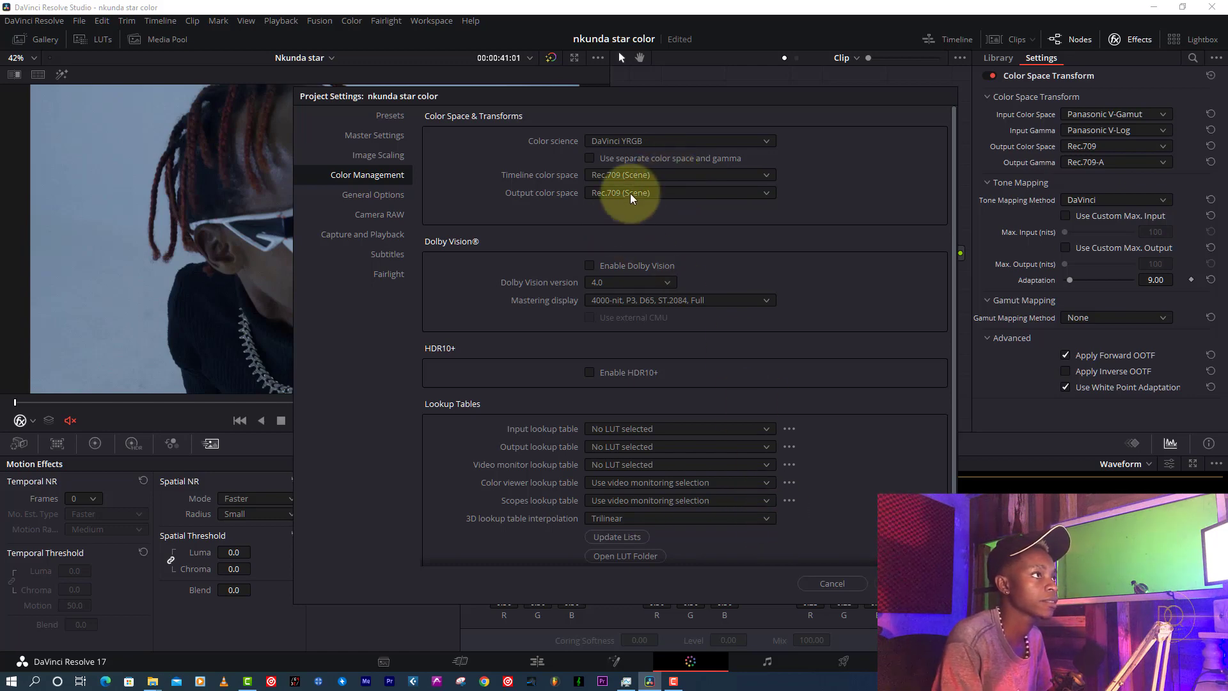
left_click(831, 583)
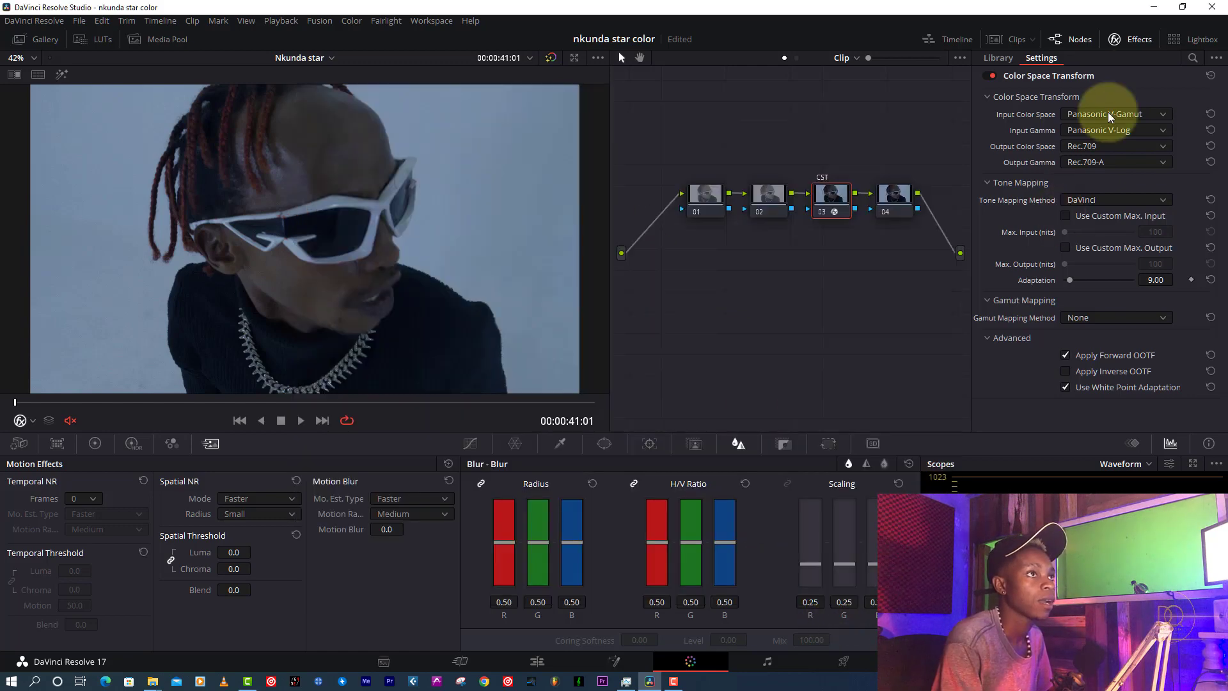
- Close the effects library and label node 01 "c curves"
left_click(1124, 46)
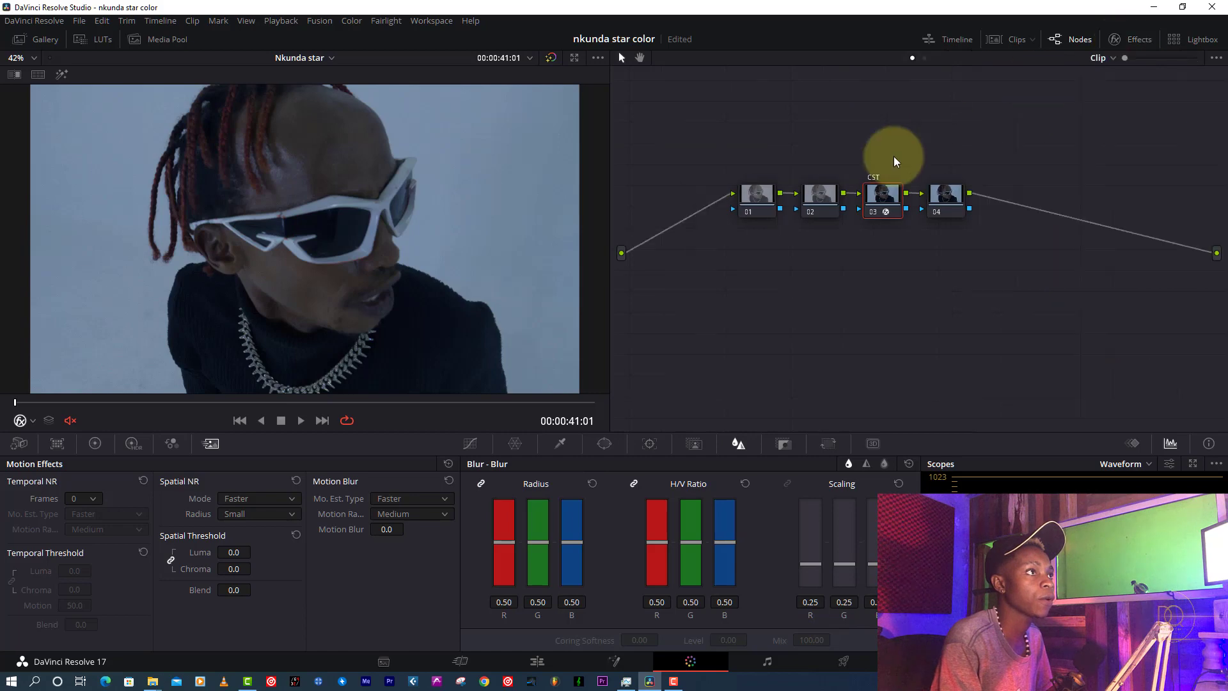
right_click(758, 197)
left_click(796, 220)
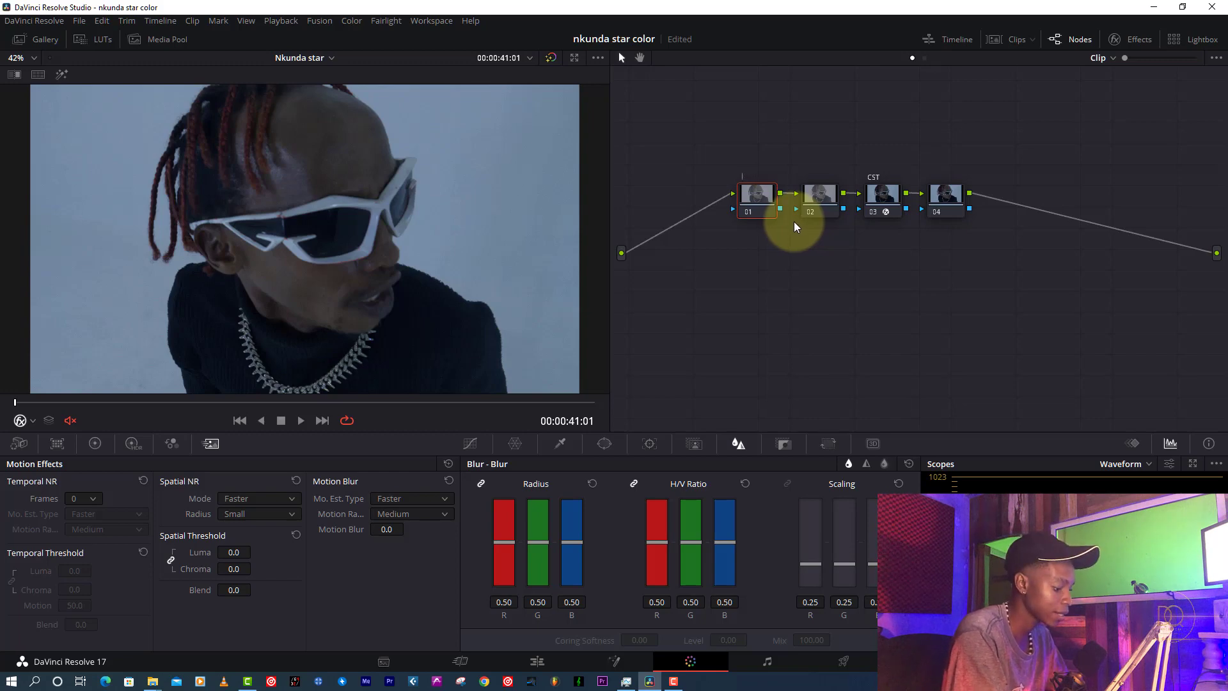
type("c curve")
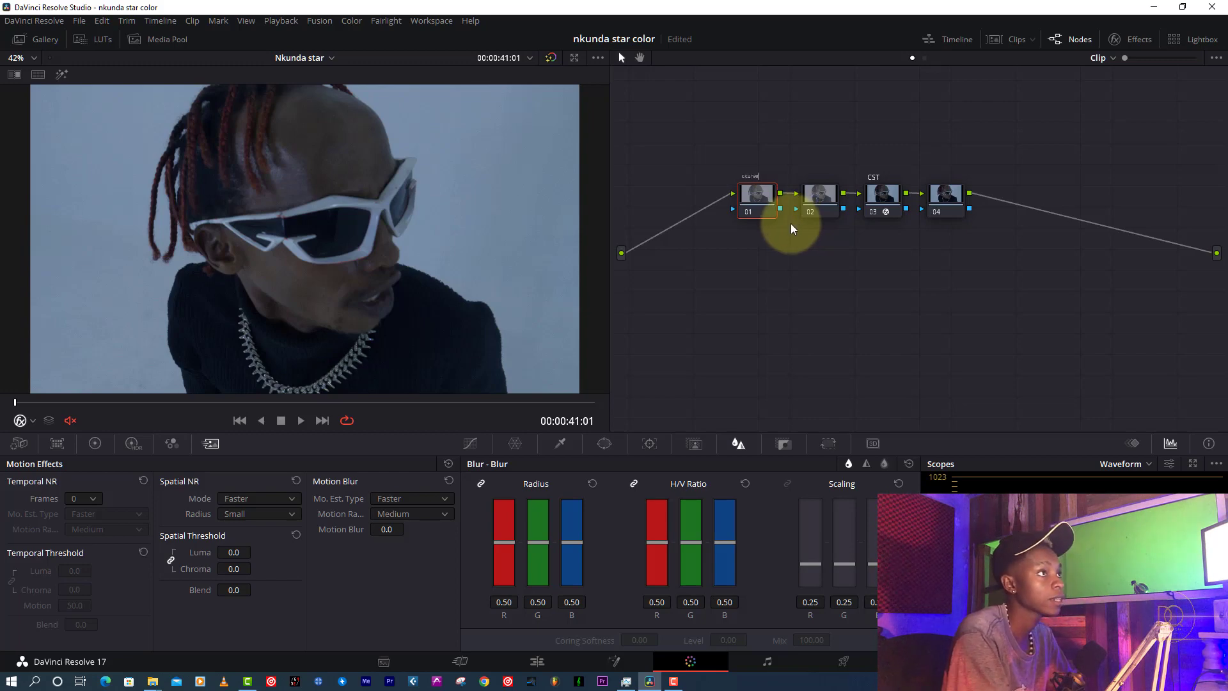
type("s")
key("Return")
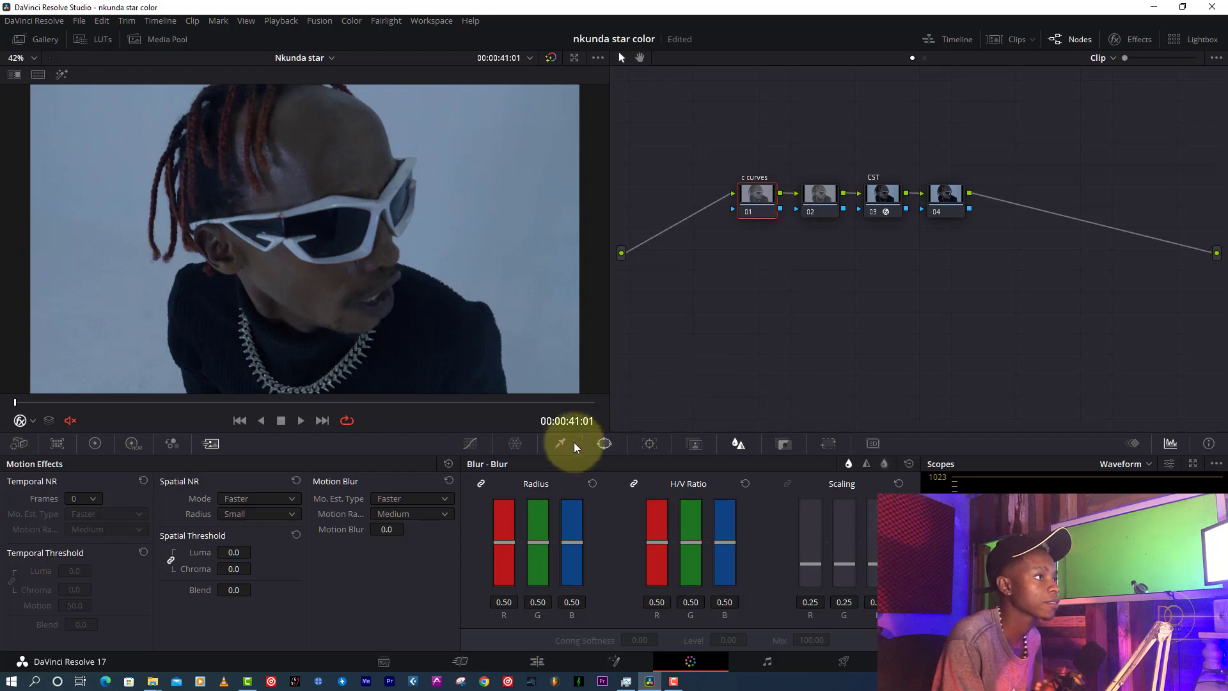
- Brighten the "c curves" node by adding a point on the upper part of the custom curve and raising it
left_click(471, 444)
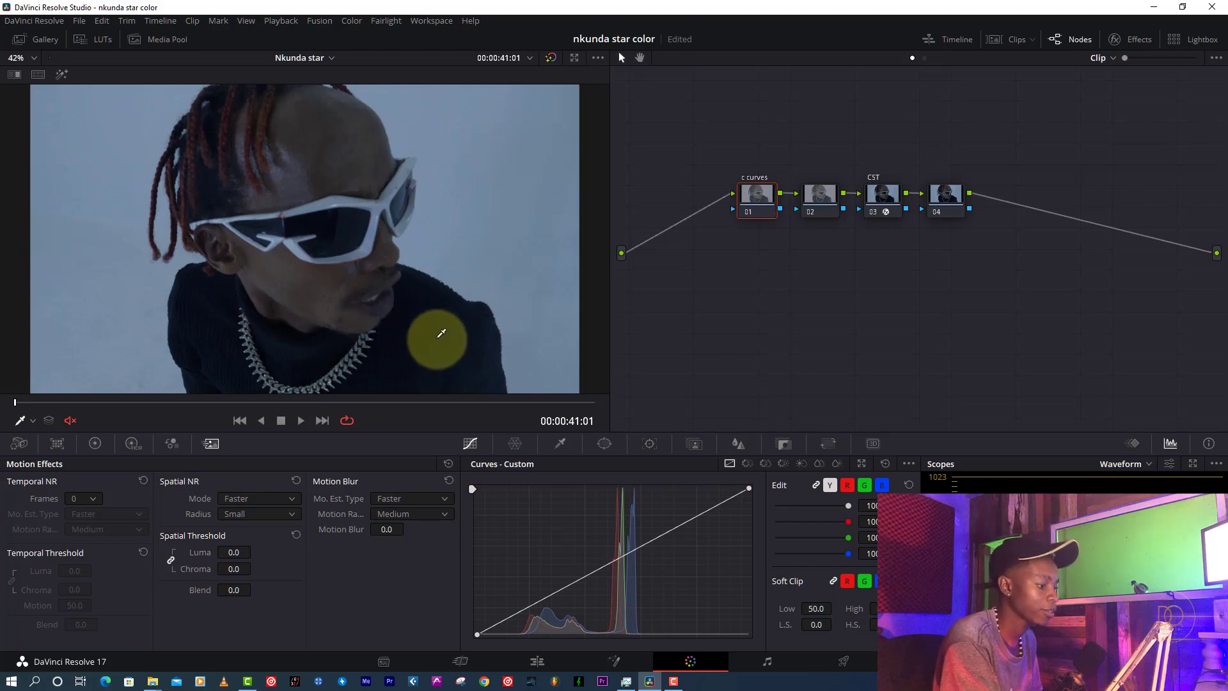
key("ctrl+f")
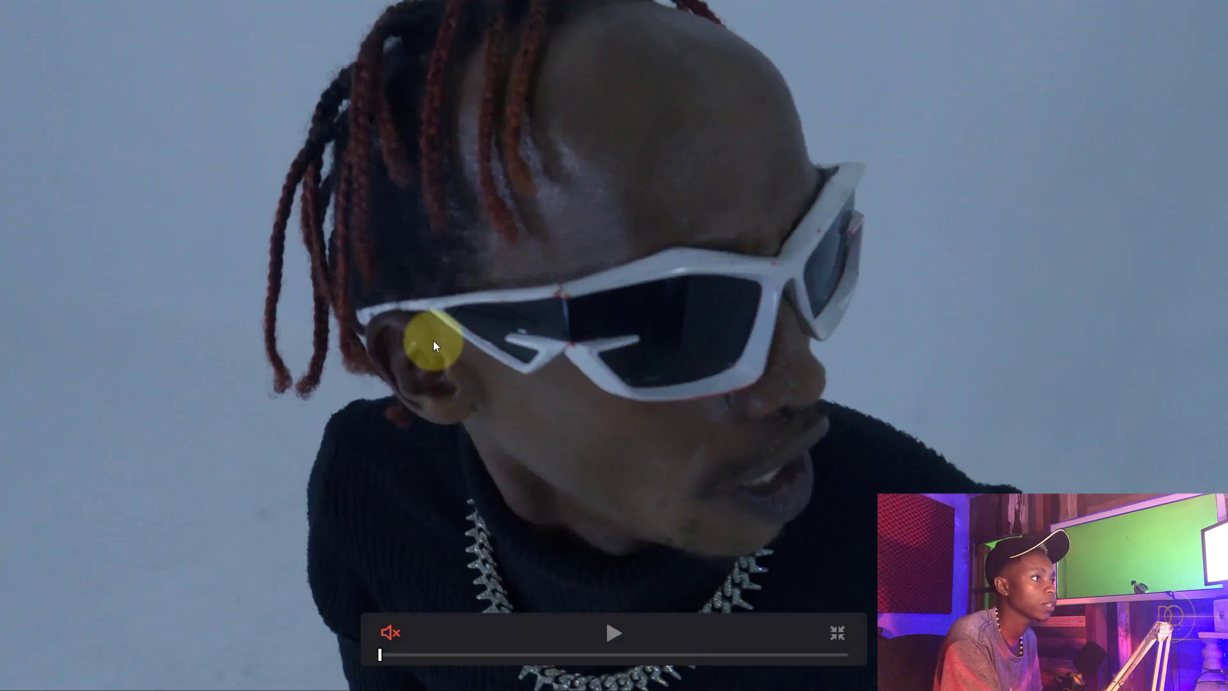
key("Escape")
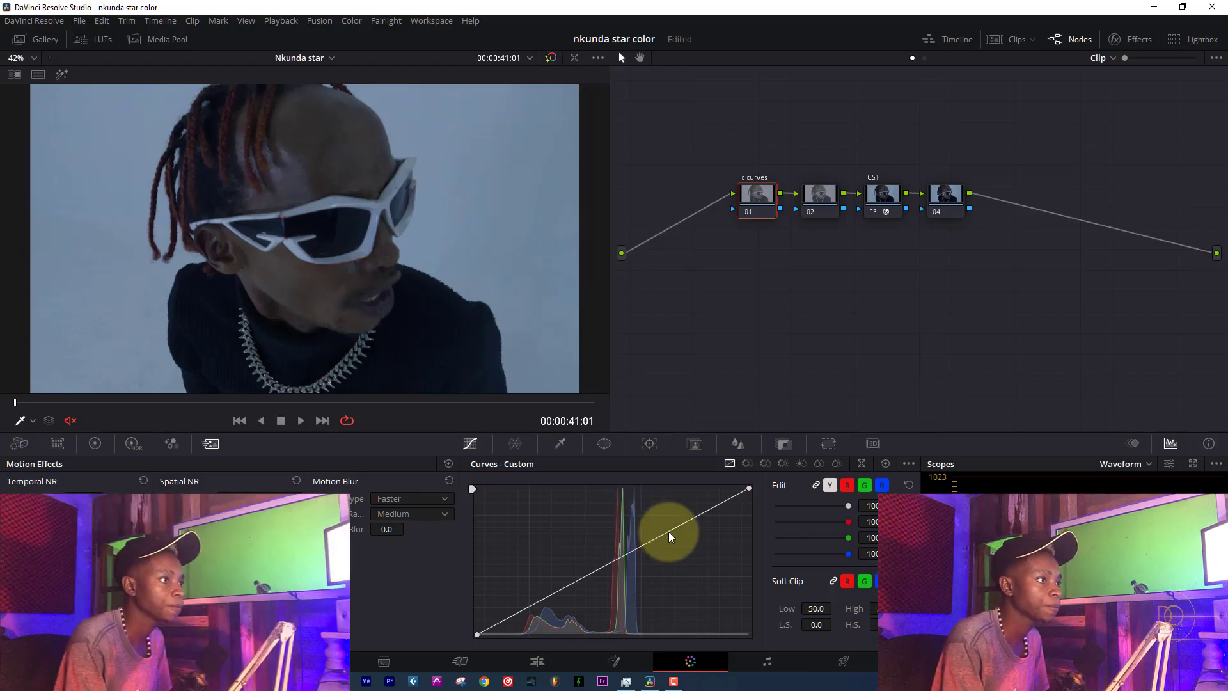
left_click_drag(669, 531, 662, 509)
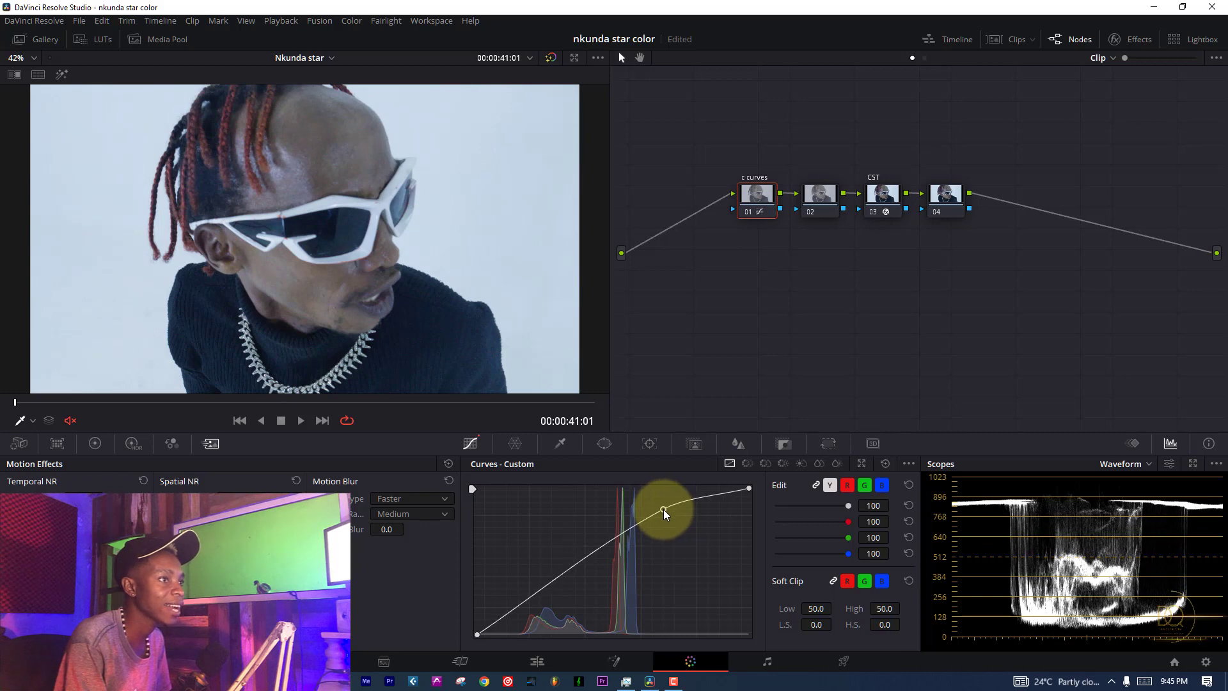
- Anchor the custom curve's midtones with a point, lower a new shadow point for contrast, and fine-tune the midtone and highlight points
left_click(568, 566)
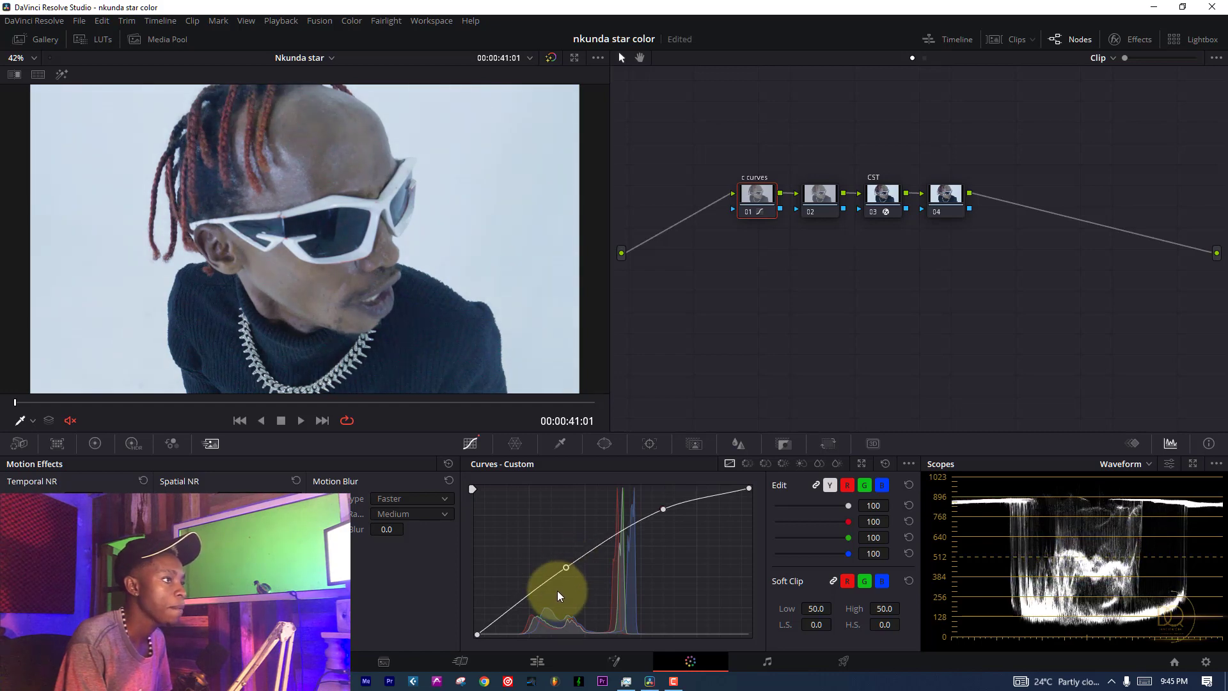
left_click(519, 604)
left_click_drag(519, 605, 527, 619)
mouse_move(353, 353)
left_mouse_down()
mouse_move(425, 356)
mouse_move(384, 351)
left_mouse_up()
left_click_drag(566, 567, 568, 569)
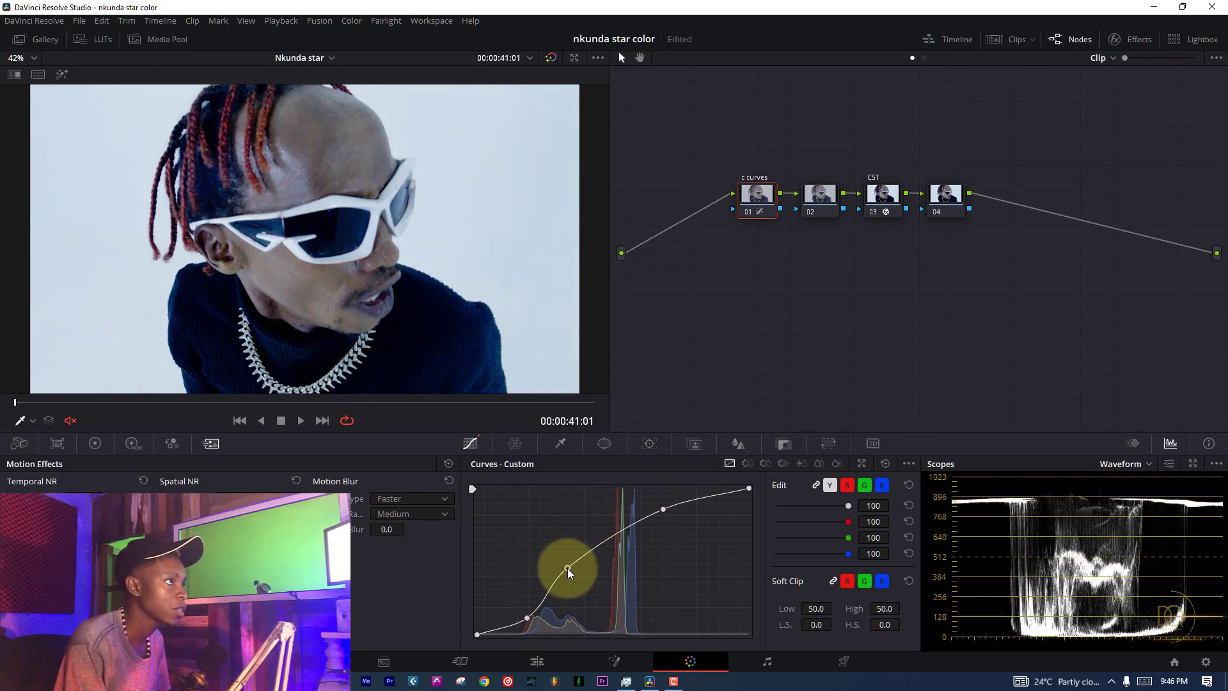
left_click_drag(661, 507, 663, 510)
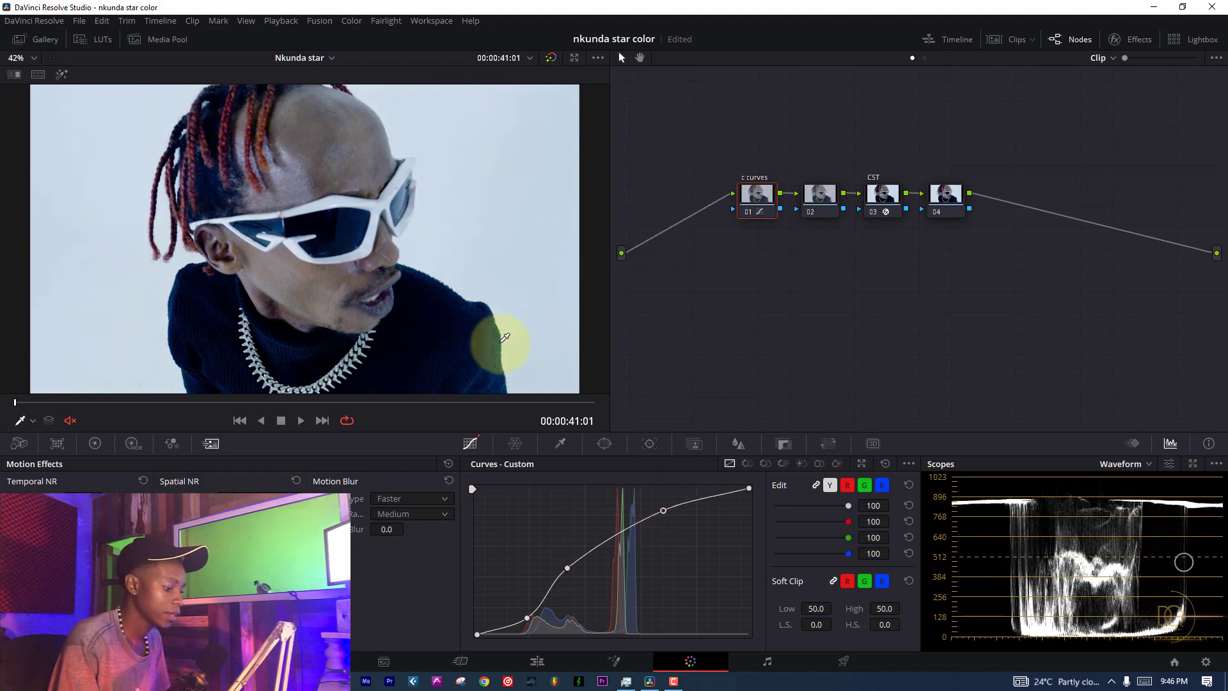
- Review the graded frame full screen, label node 02 "wb" and bring up its Primaries color wheels
key("ctrl+f")
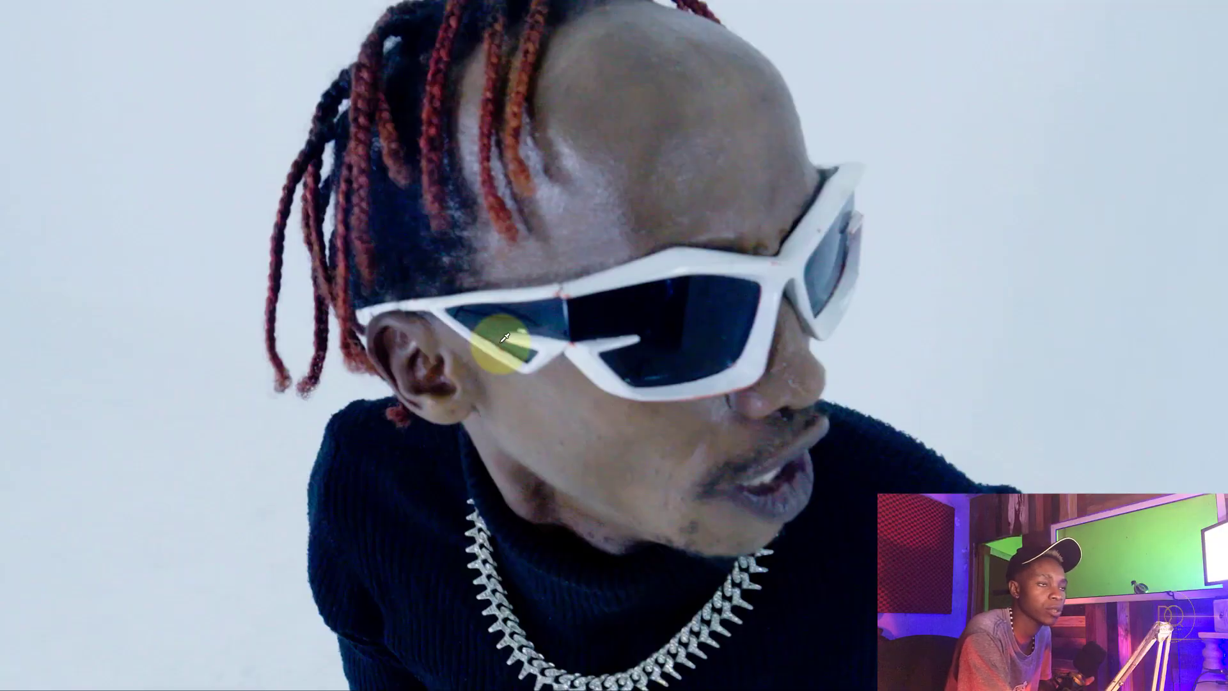
key("Escape")
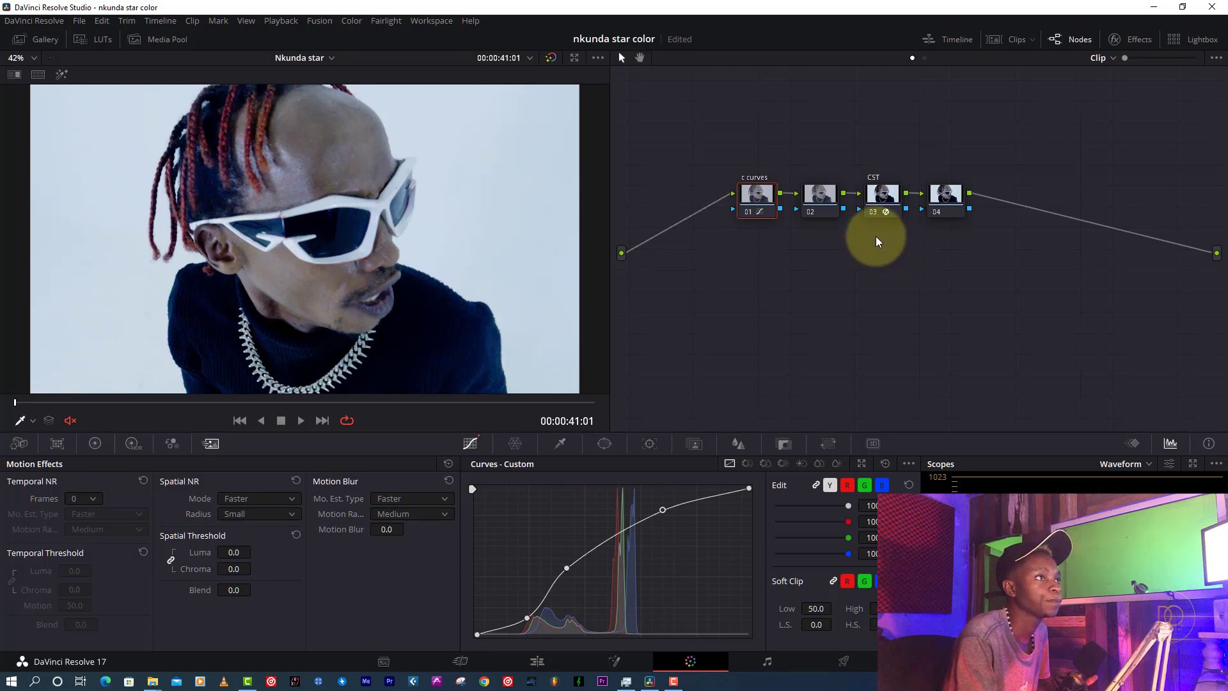
right_click(827, 200)
left_click(857, 226)
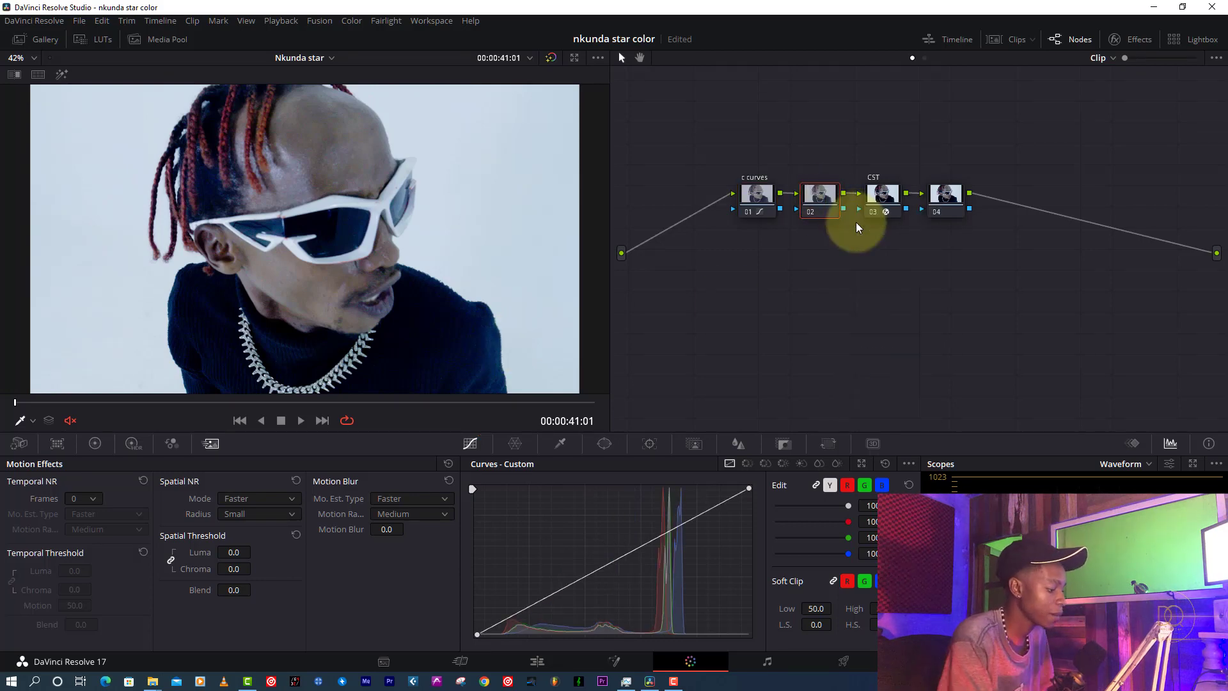
type("wb")
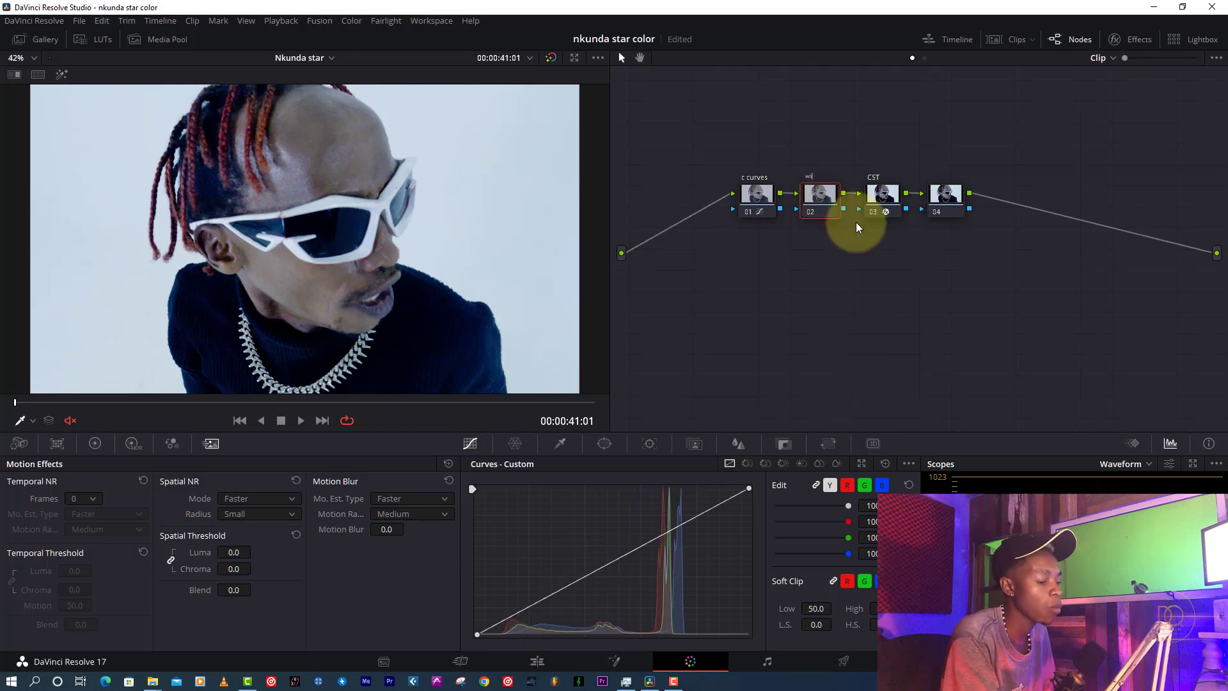
left_click(95, 443)
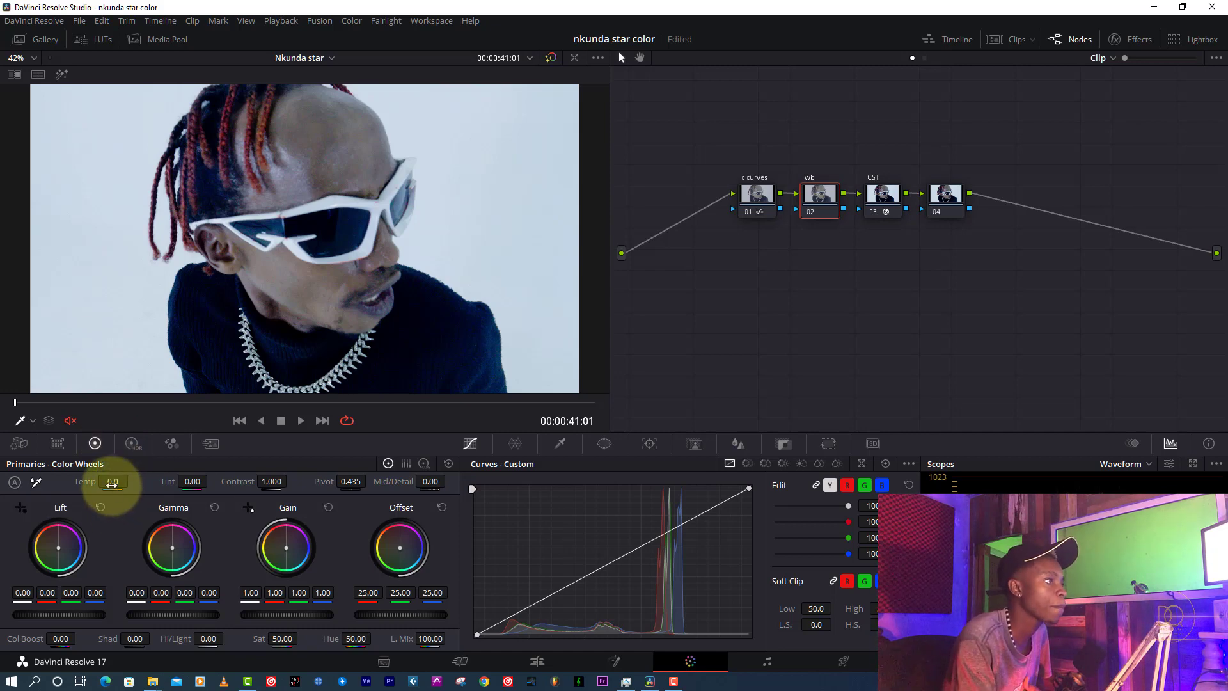
- Try Temp 630 with Tint -9.50 and an Offset wheel shift on the "wb" node, resetting the primaries after each attempt
left_click_drag(112, 484, 184, 481)
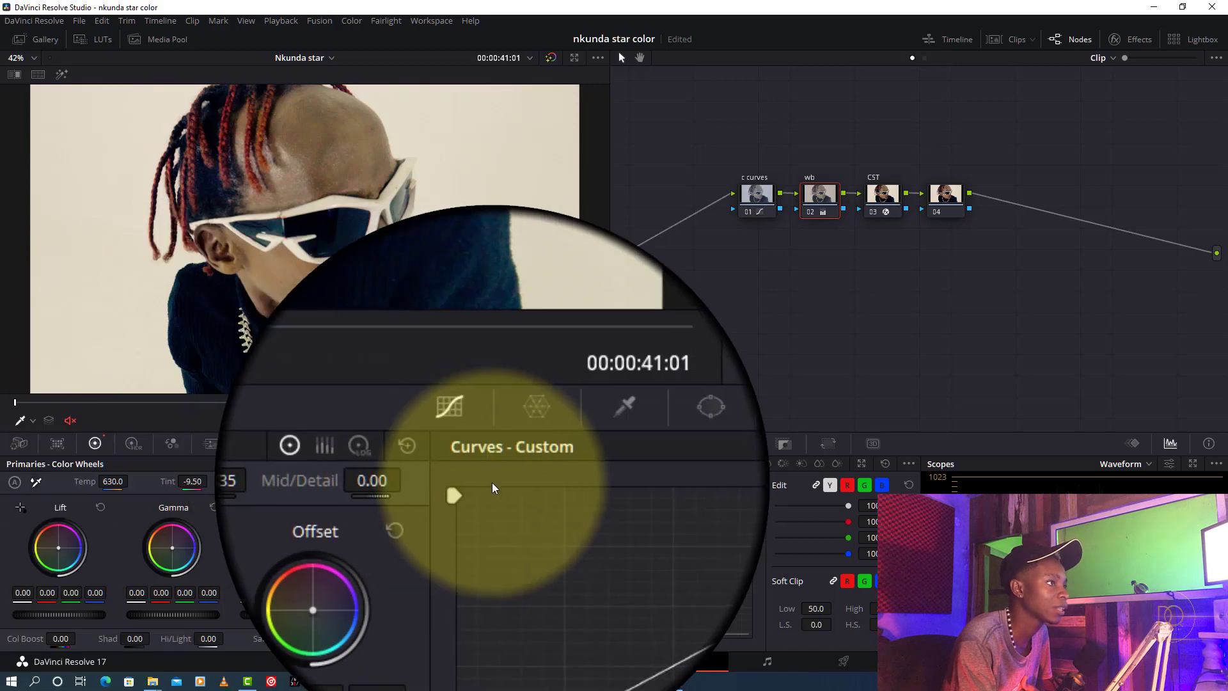
left_click(406, 446)
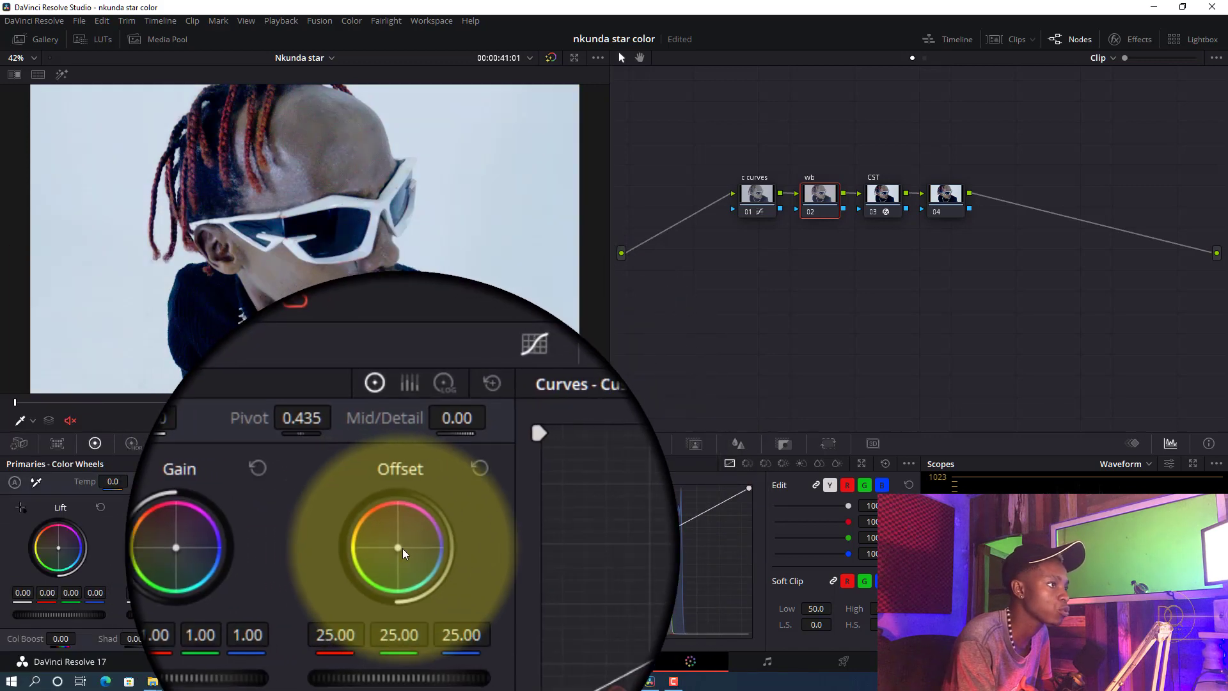
left_click_drag(402, 547, 404, 549)
left_click(448, 463)
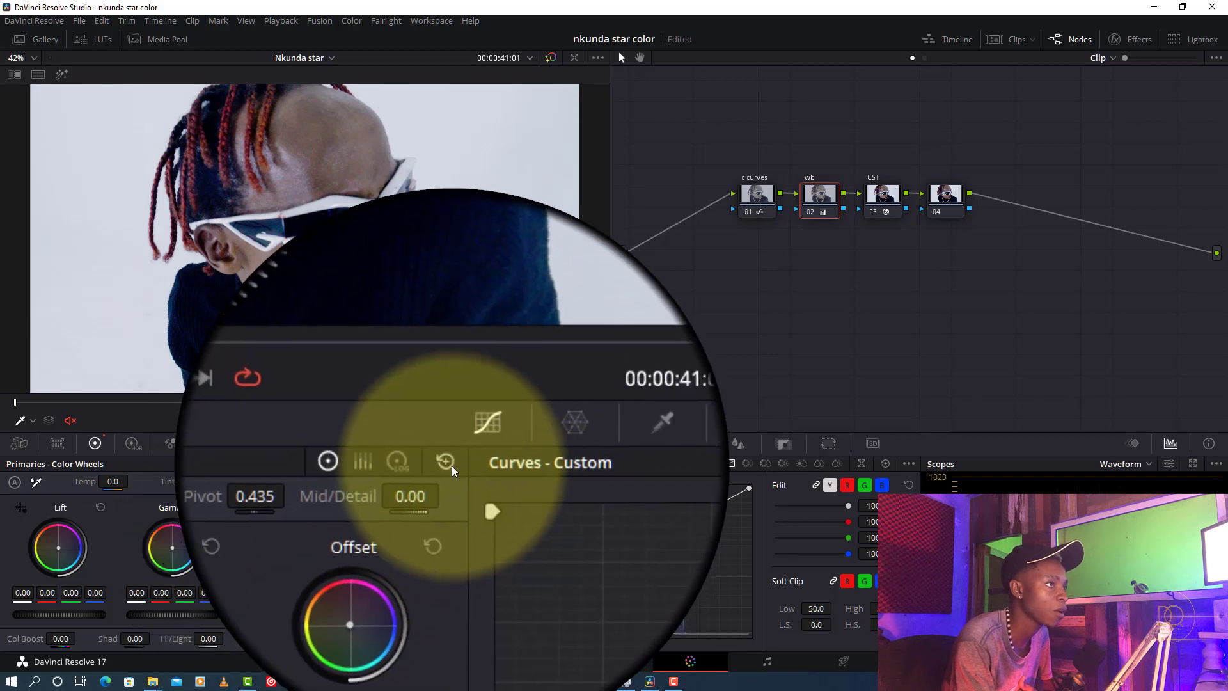
- Switch the scope to Vectorscope and inspect the frame's color cast full screen
left_click(1116, 463)
left_click(1119, 512)
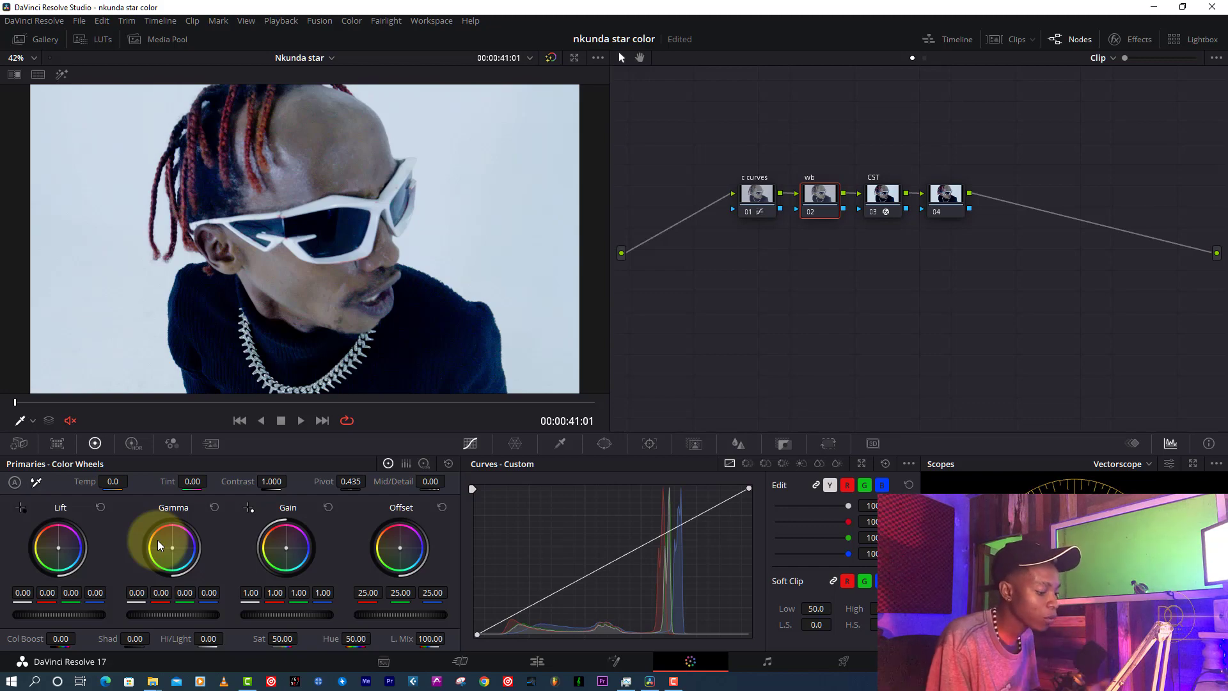
key("ctrl+f")
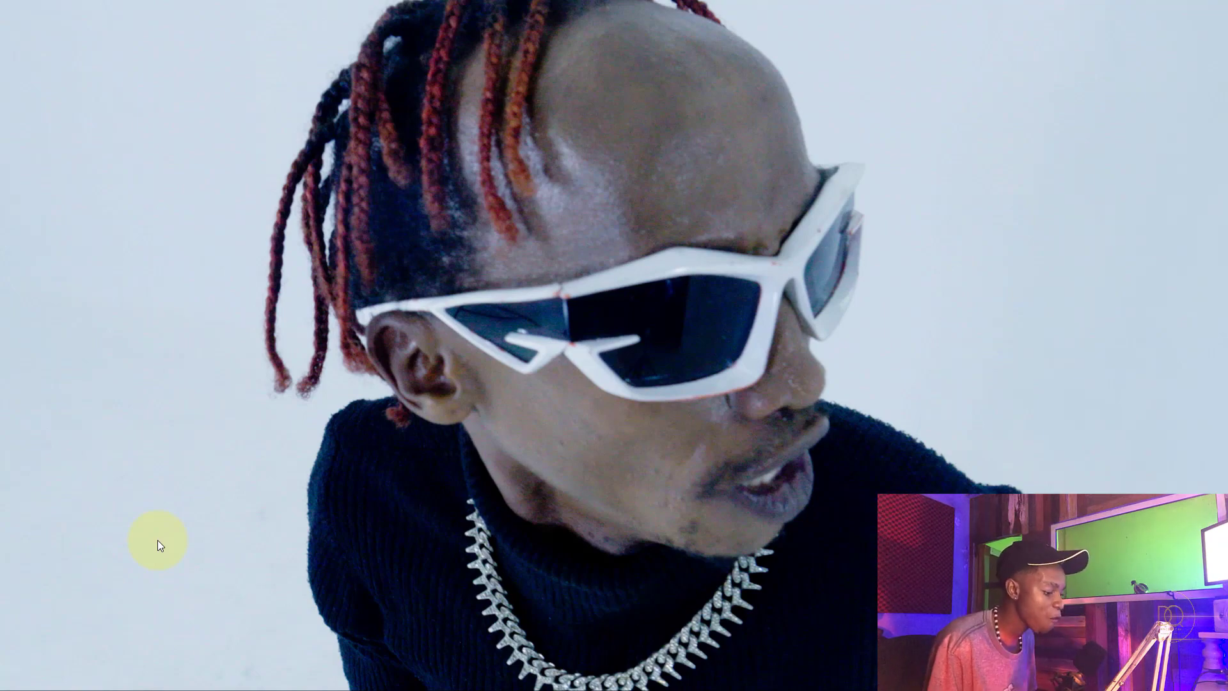
key("ctrl+f")
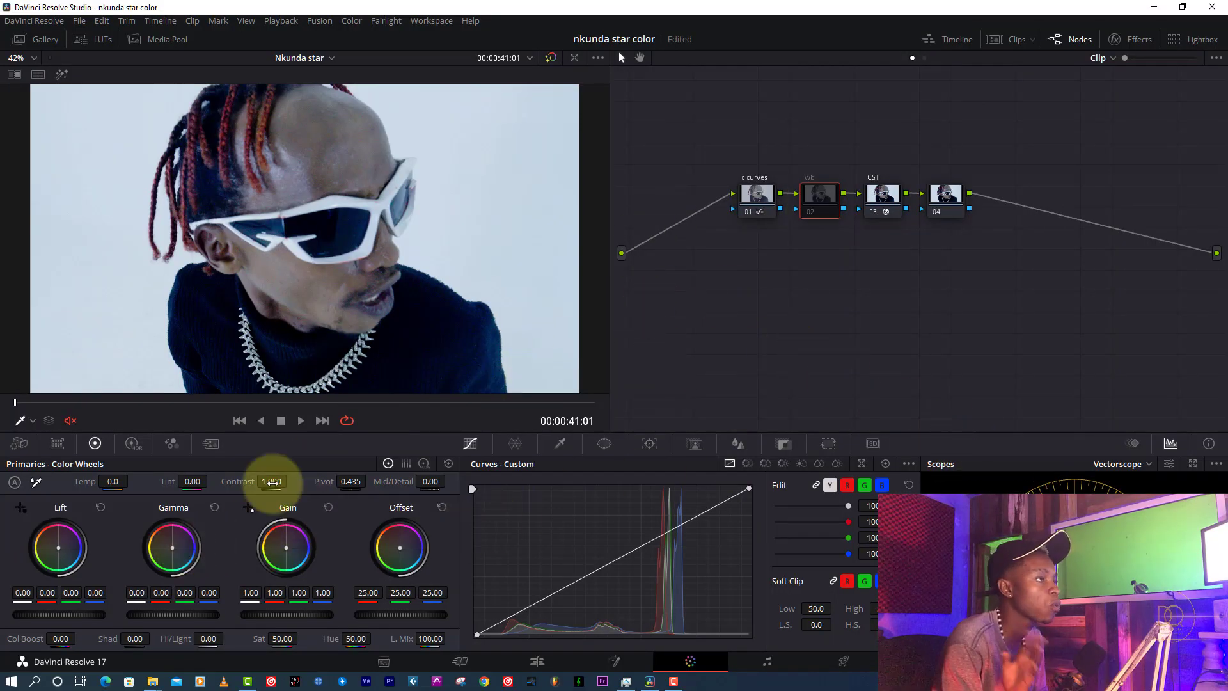
- Warm the "wb" node's Gamma to red 0.01 and blue -0.02, and space the "c curves" and "wb" nodes apart
left_click_drag(192, 534, 157, 531)
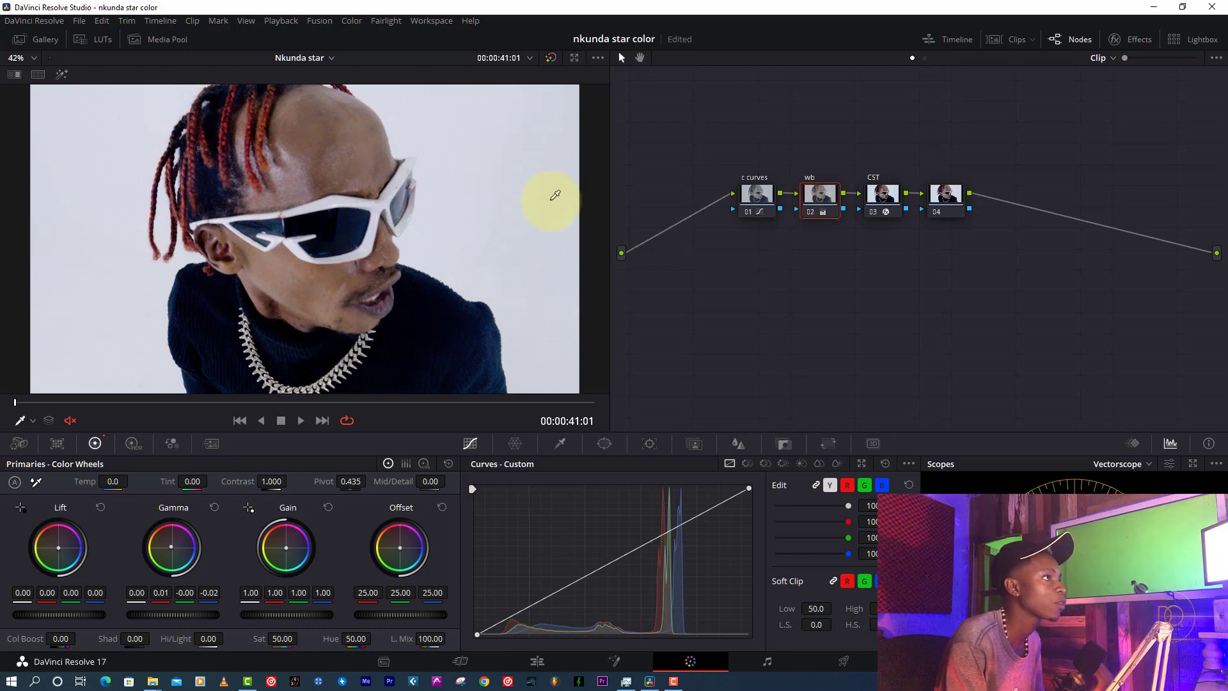
left_click_drag(760, 201, 719, 197)
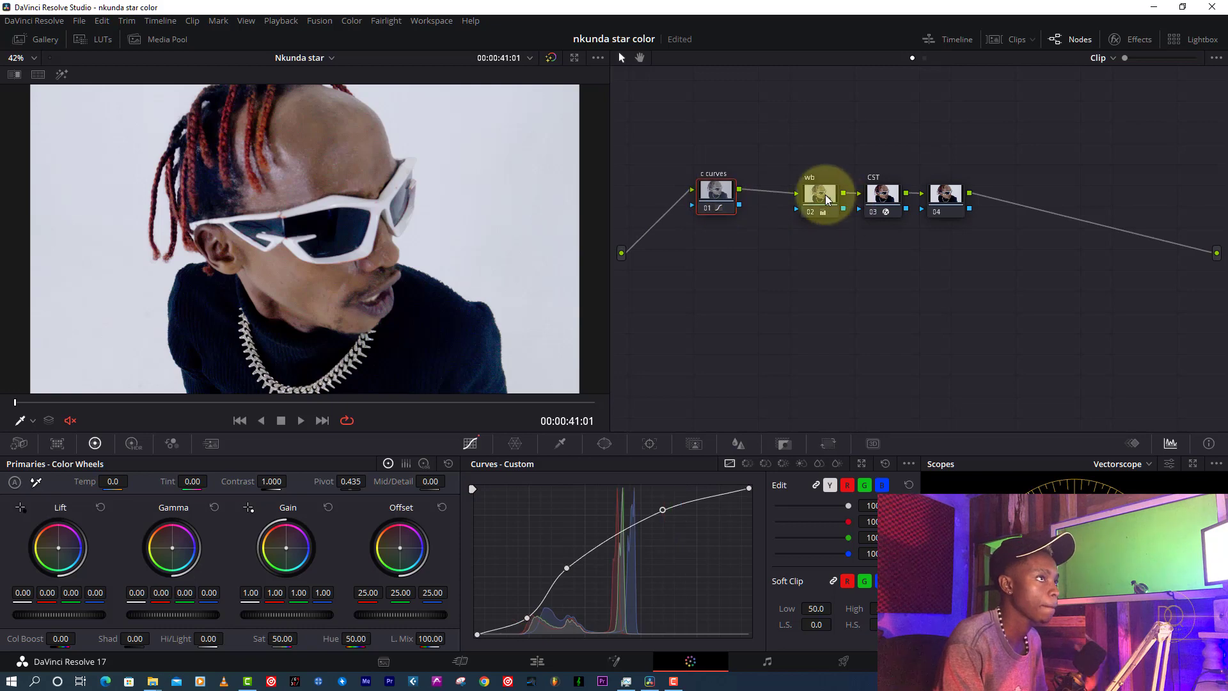
left_click_drag(824, 196, 832, 282)
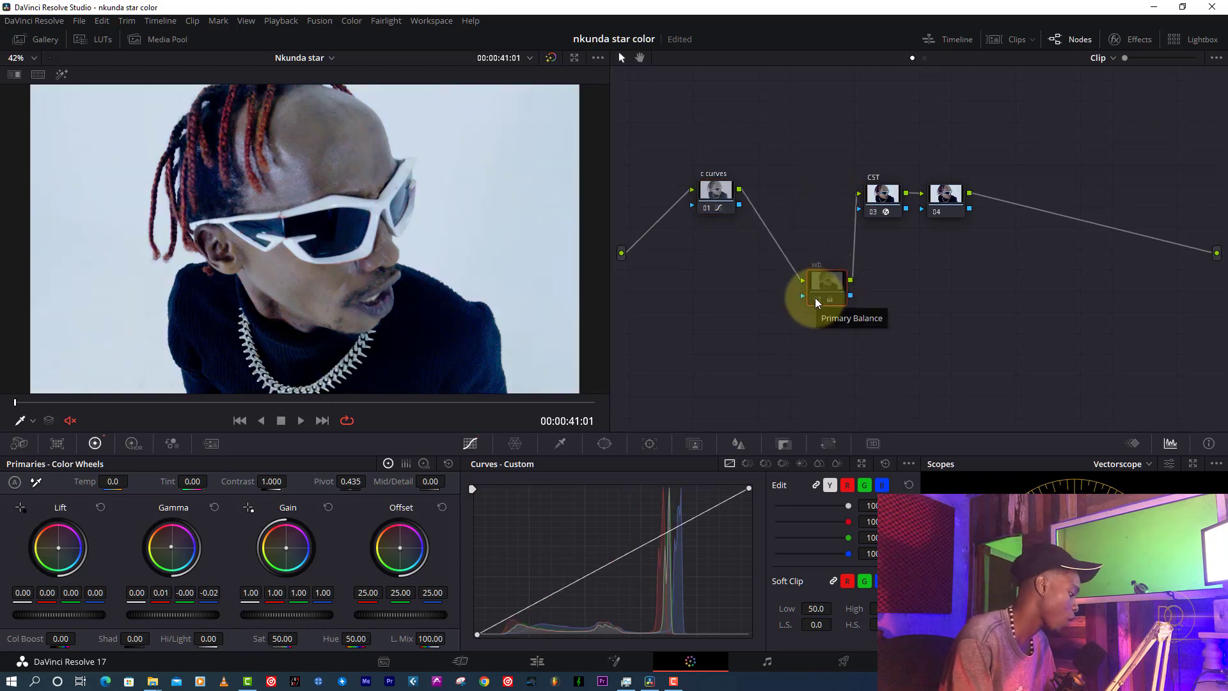
- Insert a serial node before "wb", try a Temp of 520 on it, and reset its grade
key("shift+s")
left_click_drag(818, 323, 738, 330)
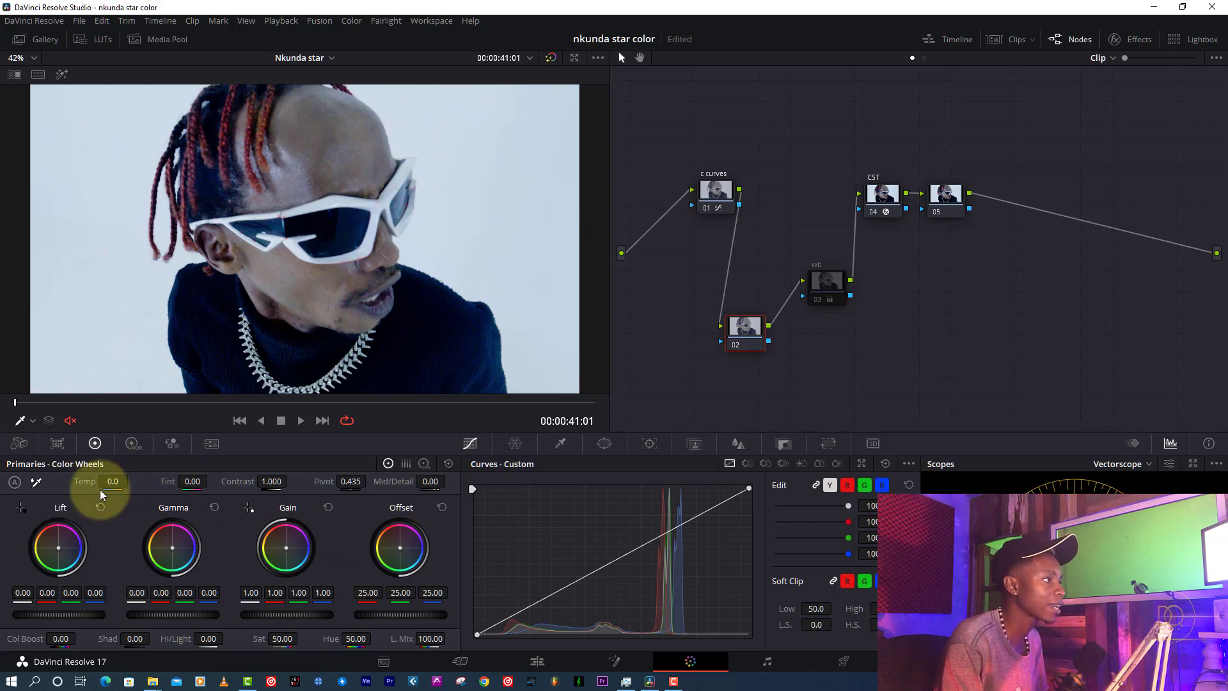
mouse_move(103, 482)
left_mouse_down()
mouse_move(152, 484)
mouse_move(122, 477)
left_mouse_up()
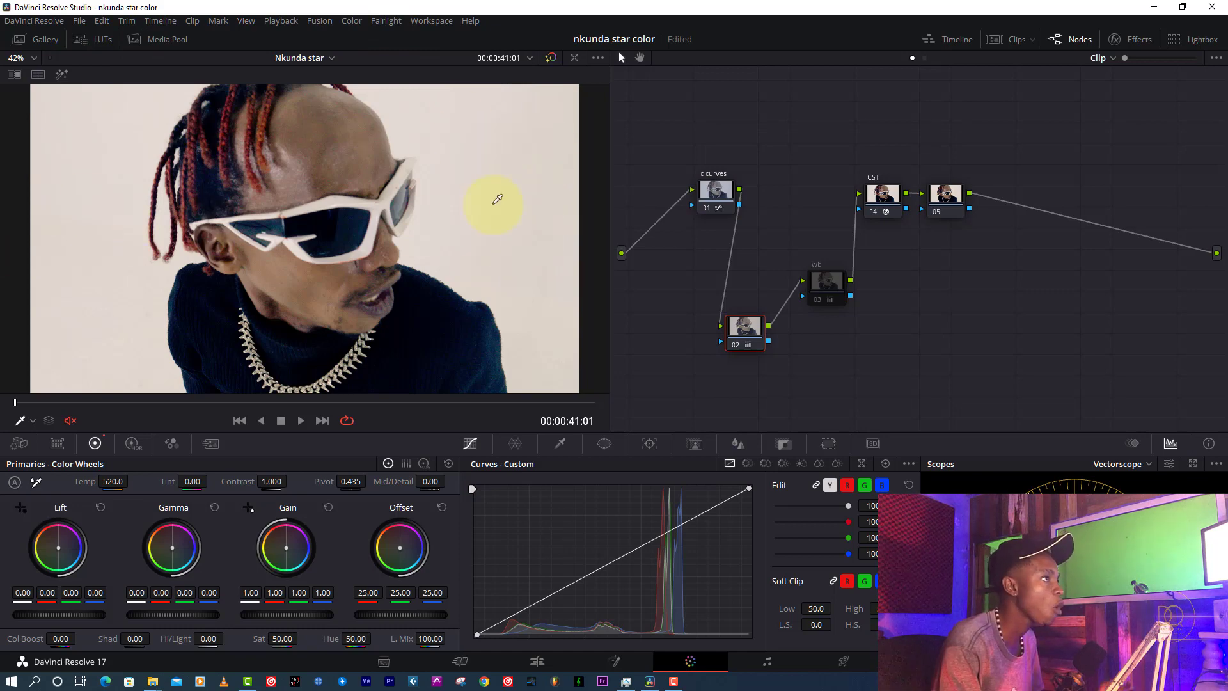
right_click(746, 340)
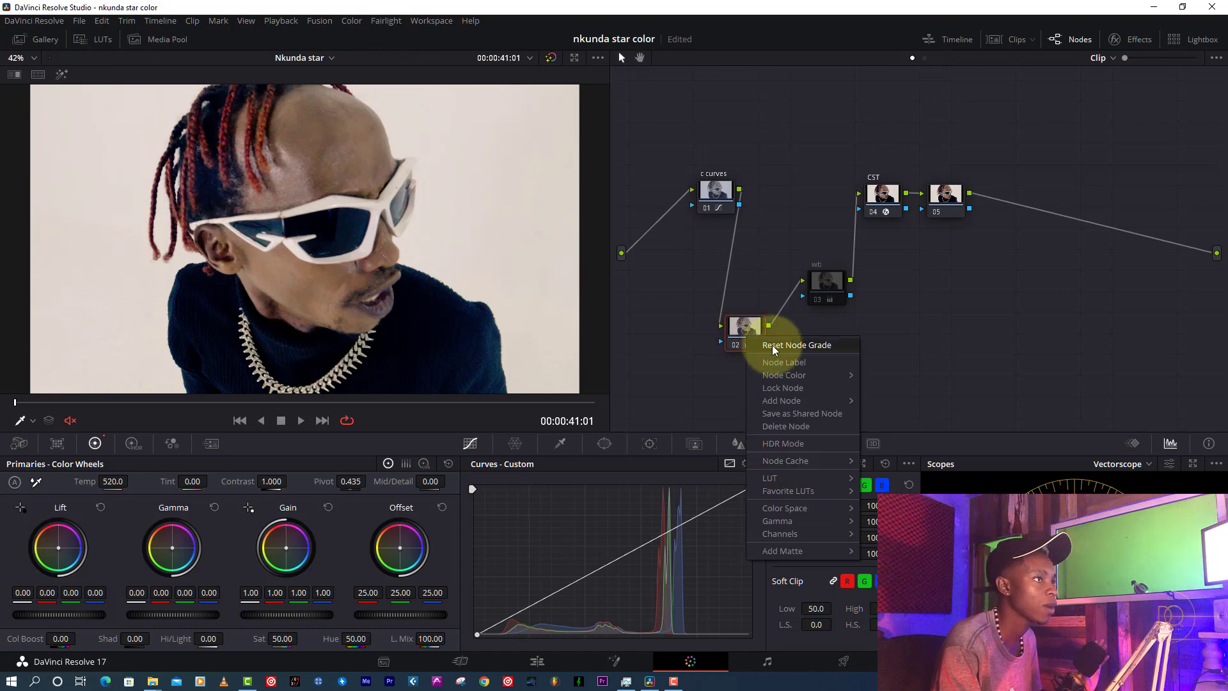
left_click(774, 345)
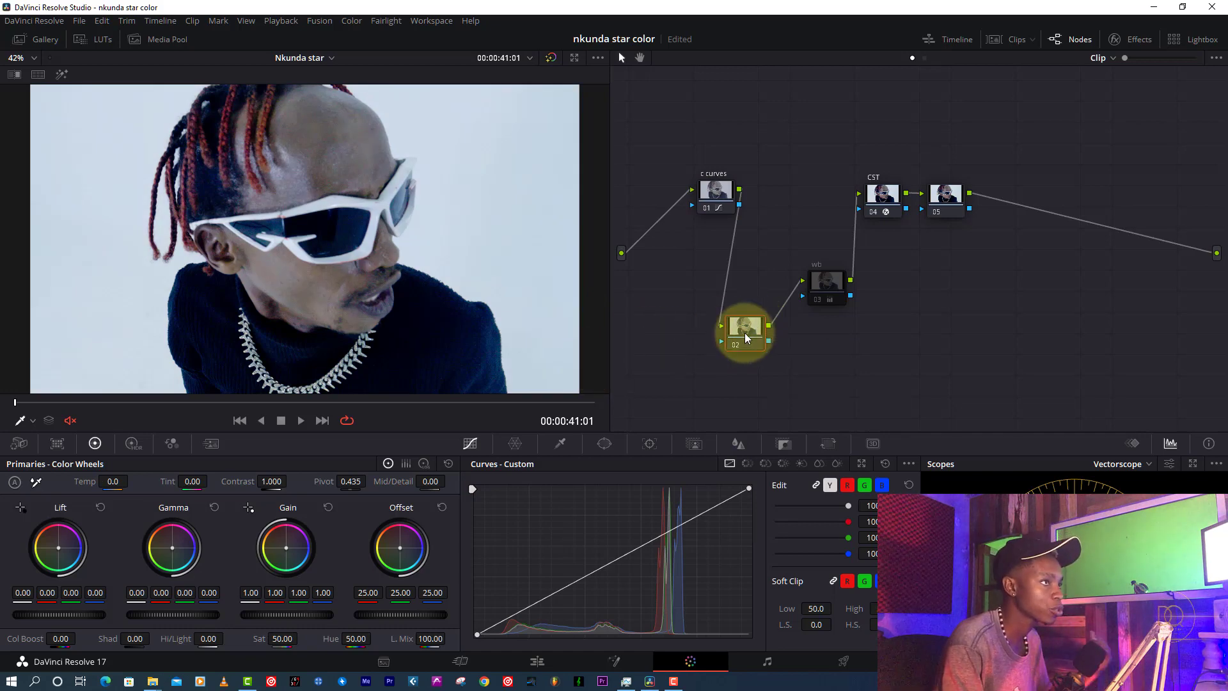
- Re-enable the "wb" node for comparison and delete the extra node before it
left_click(822, 287)
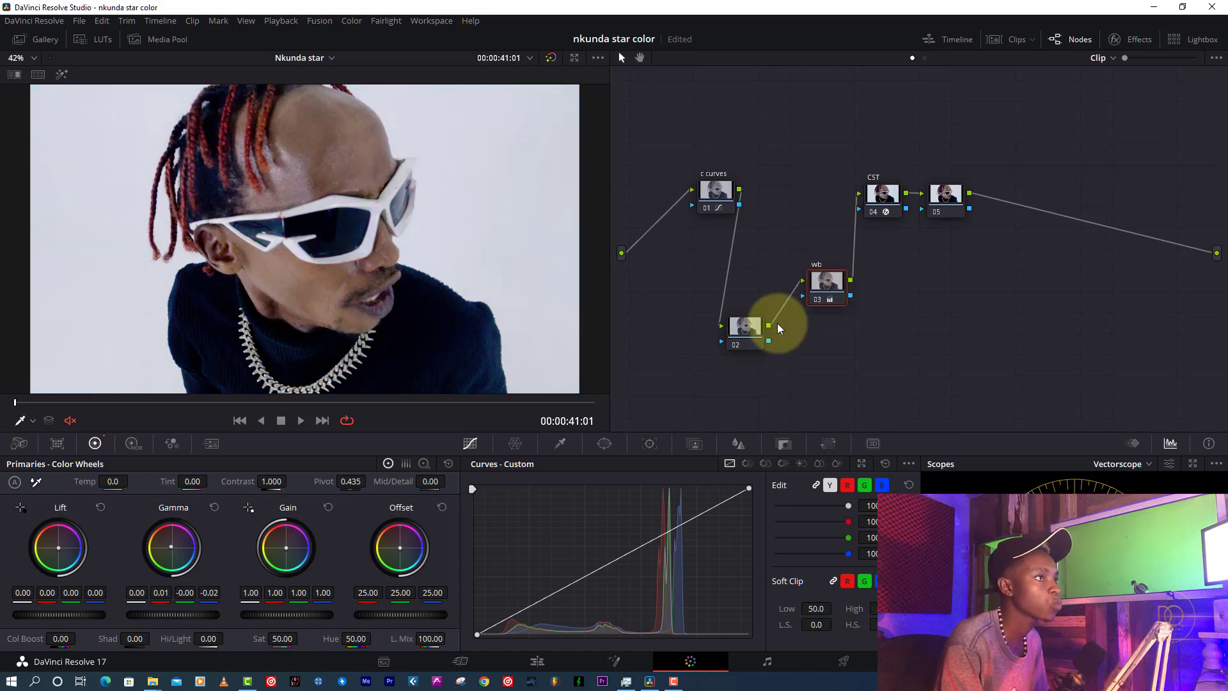
right_click(754, 330)
key("Escape")
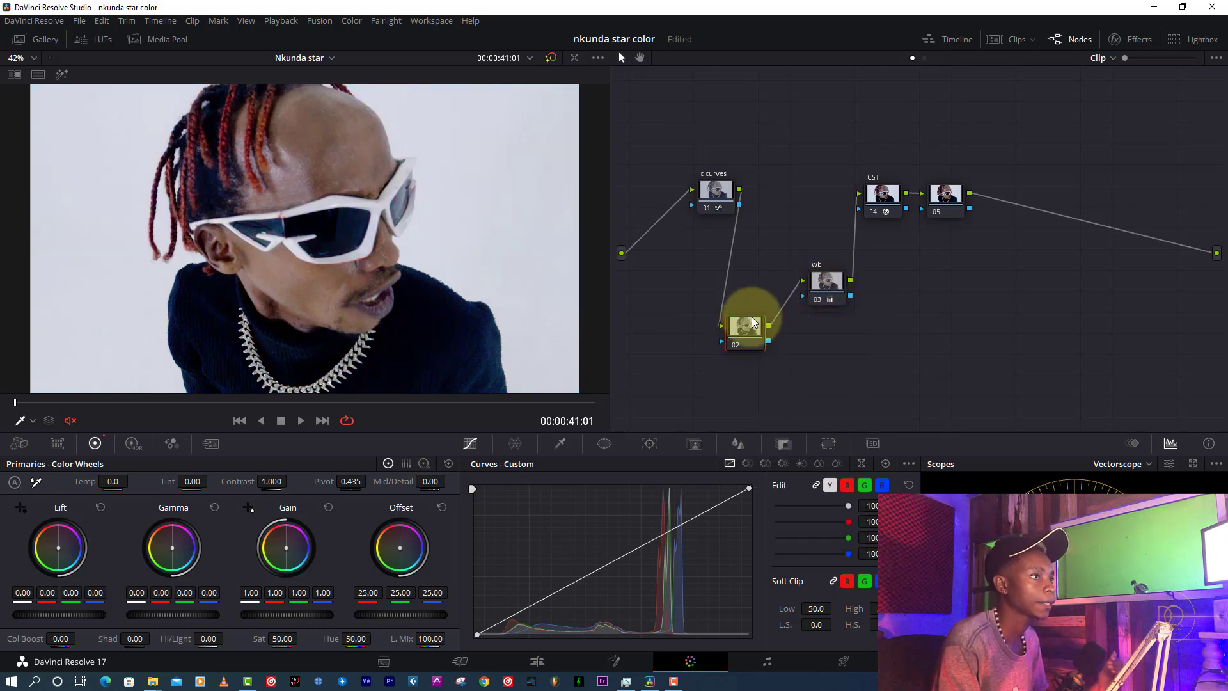
left_click(754, 333)
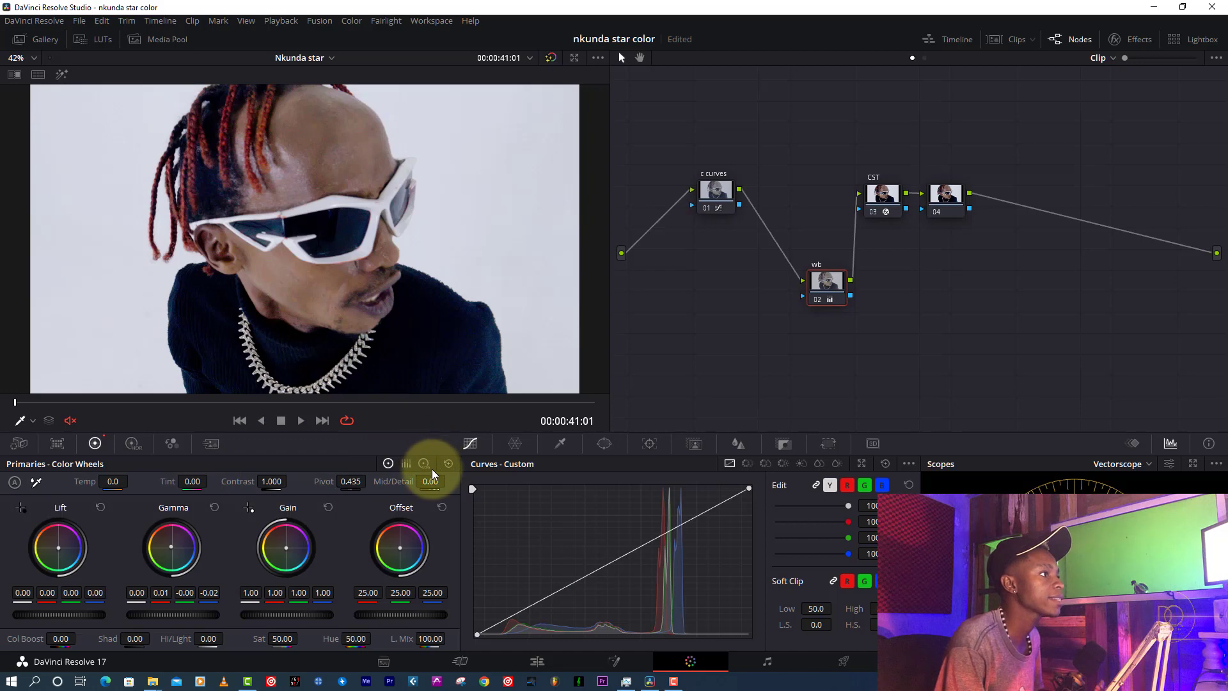
- Push the "wb" node's Log Highlights toward blue to -0.08, 0.01, 0.16, and compare the node off and on
left_click(425, 465)
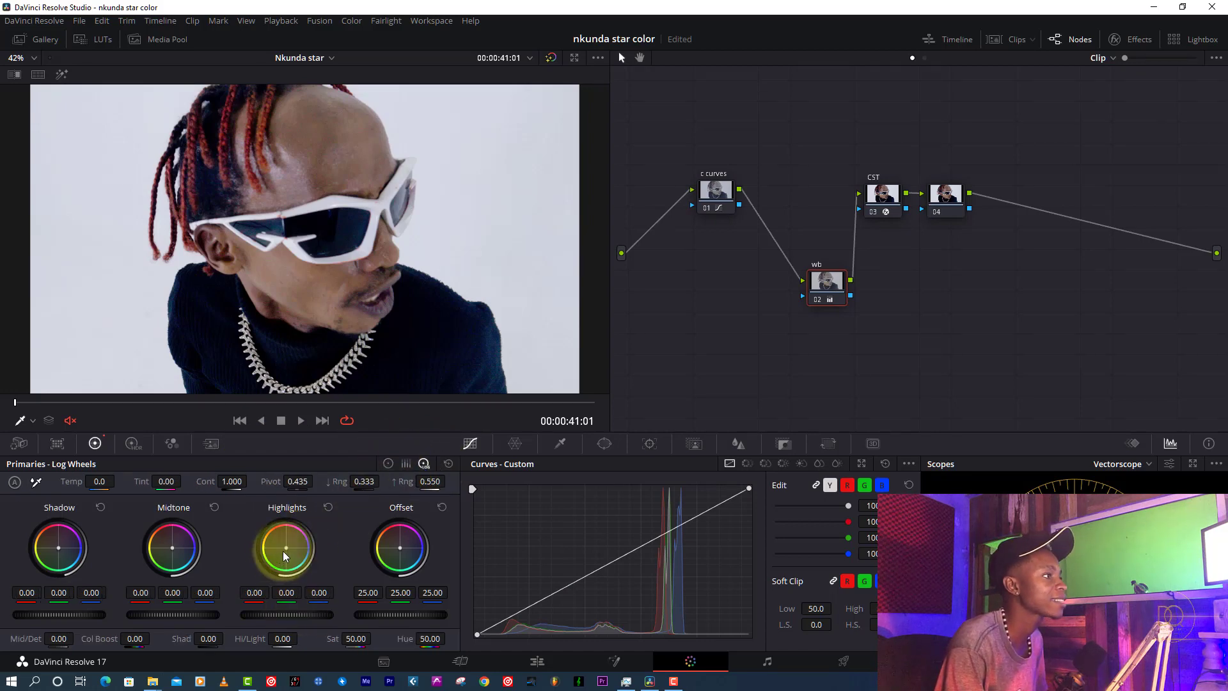
left_click_drag(284, 552, 323, 563)
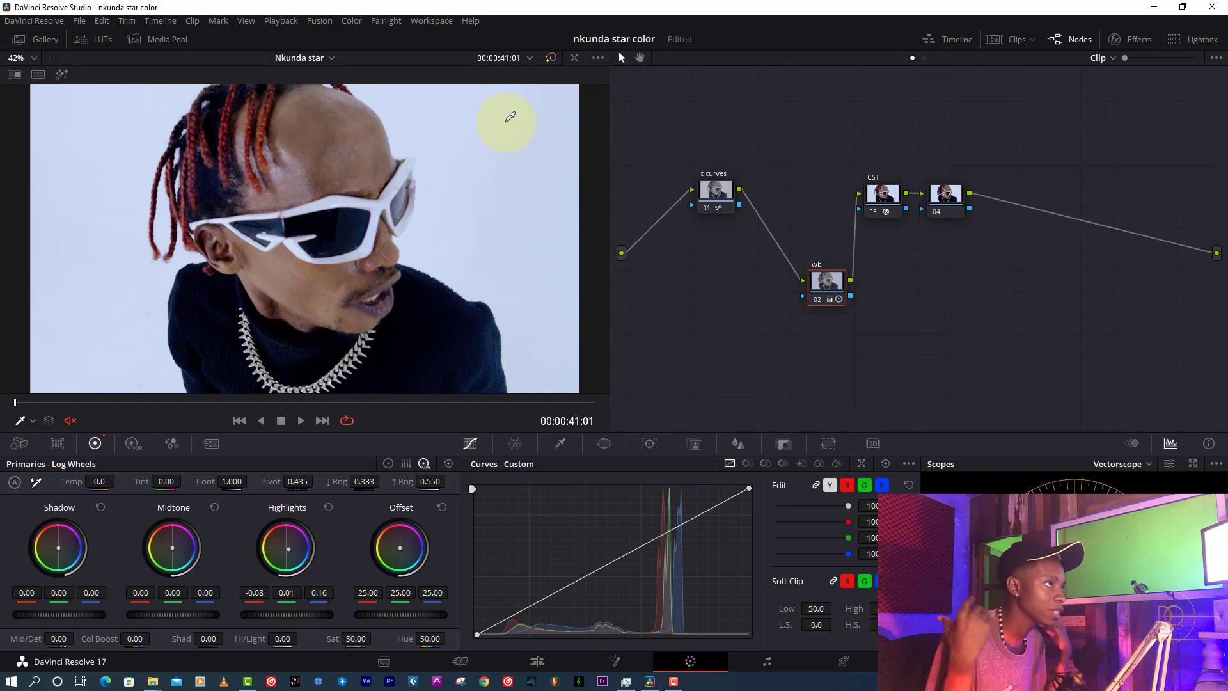
left_click(815, 301)
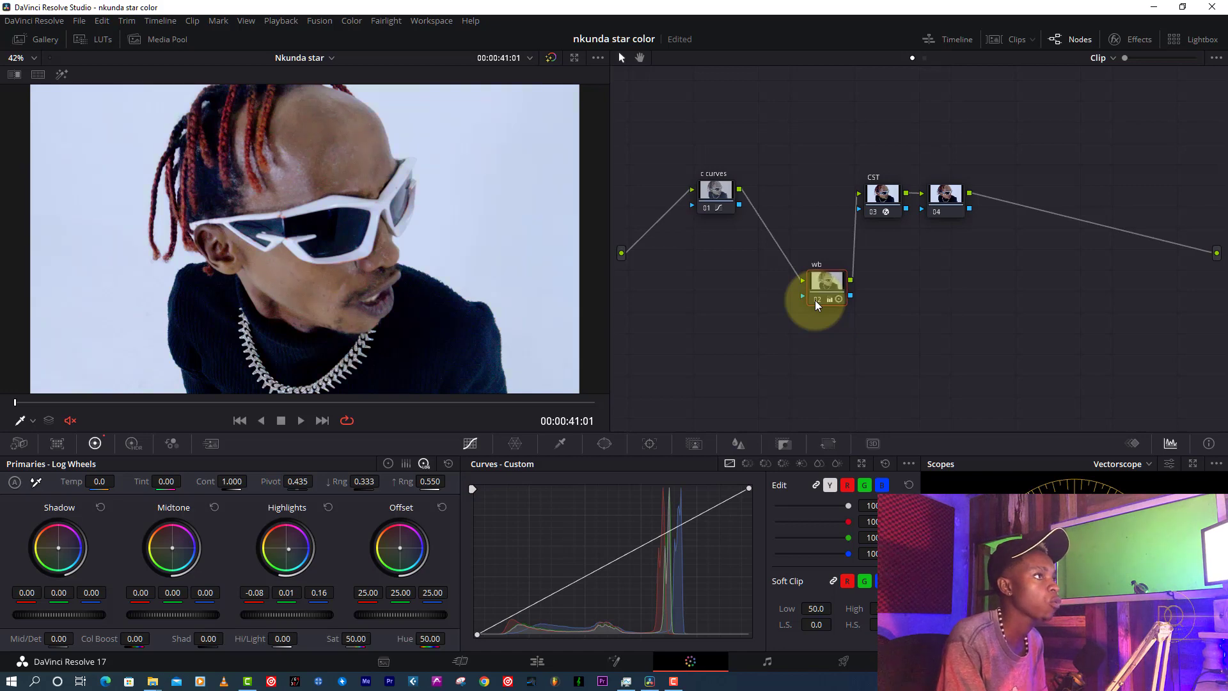
left_click(815, 301)
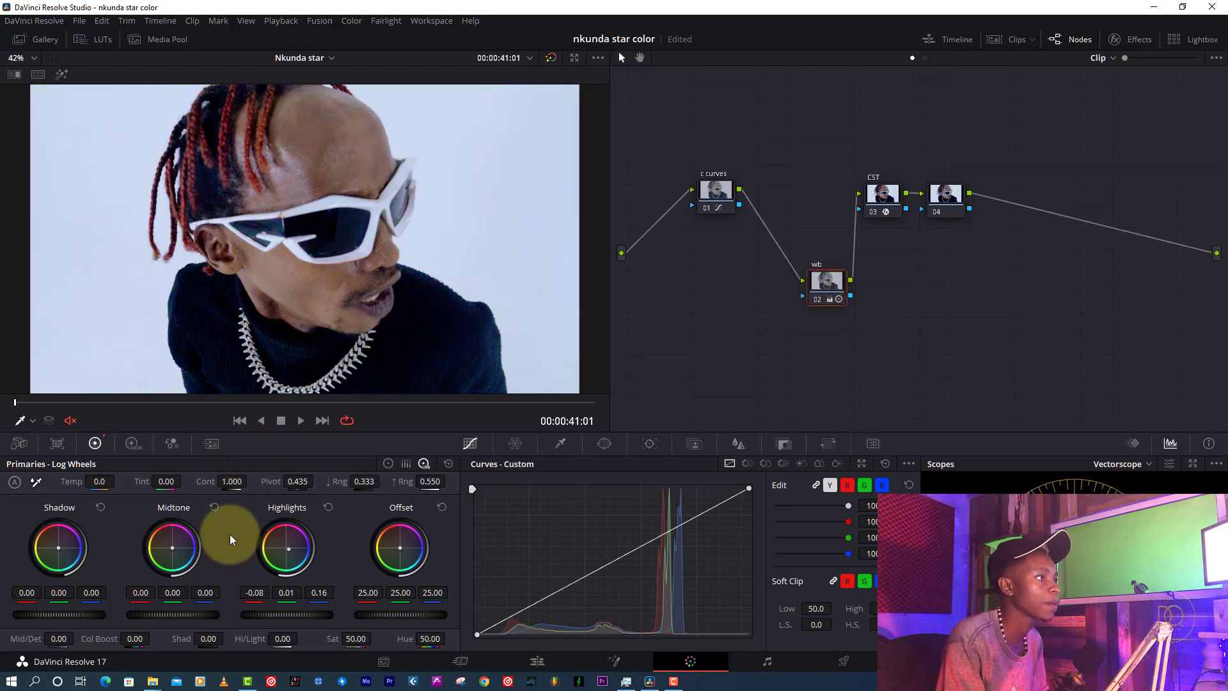
- Reset the Log Highlights wheel for comparison, undo the reset, and toggle the "wb" node back on
left_click(329, 506)
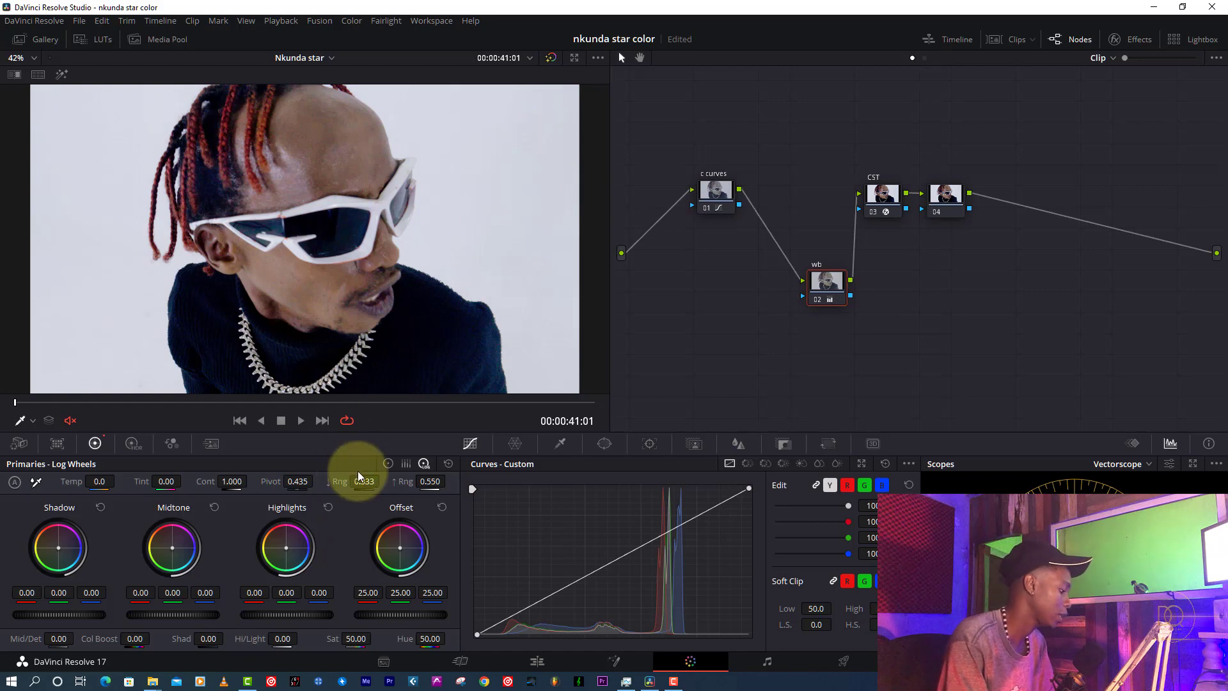
key("ctrl+z")
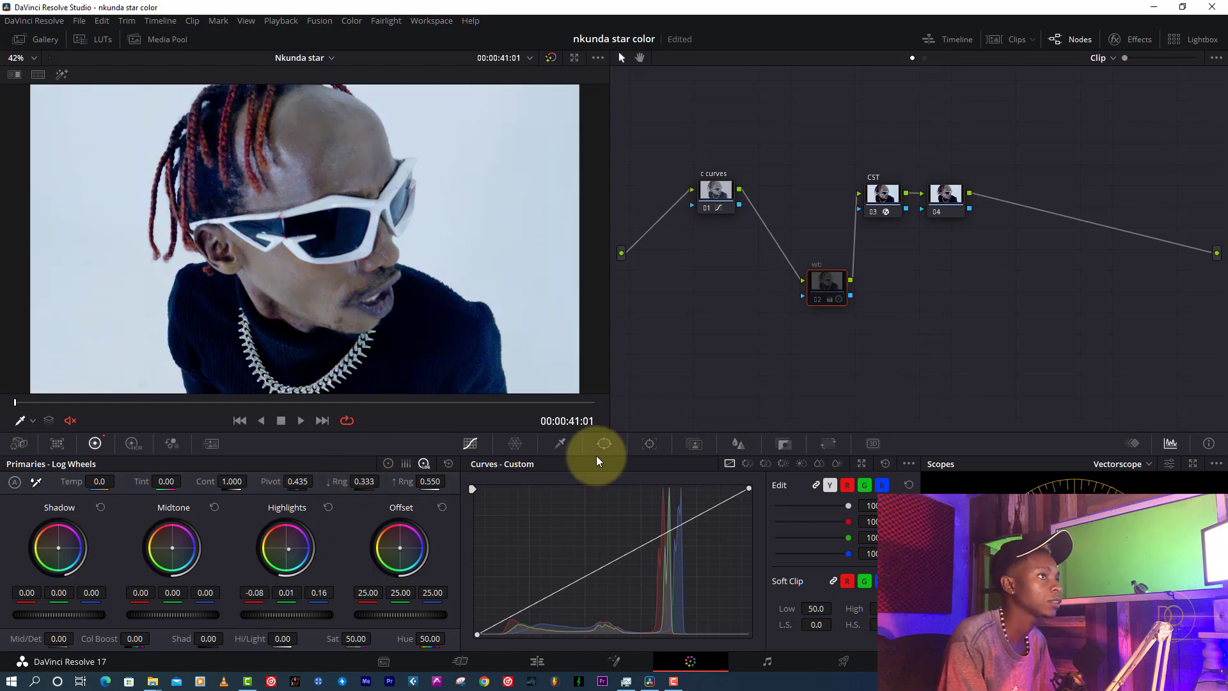
key("ctrl+d")
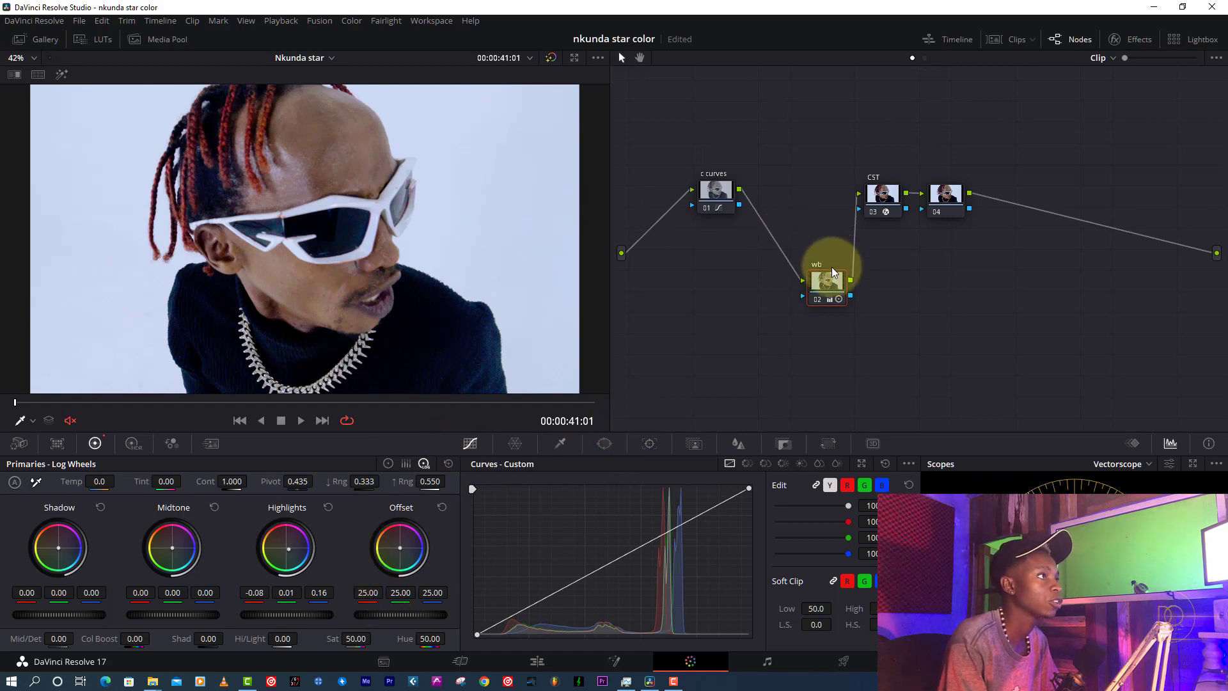
- Label node 04 "skintone" and move it below the CST node in the graph
left_click(943, 192)
right_click(944, 193)
left_click(947, 198)
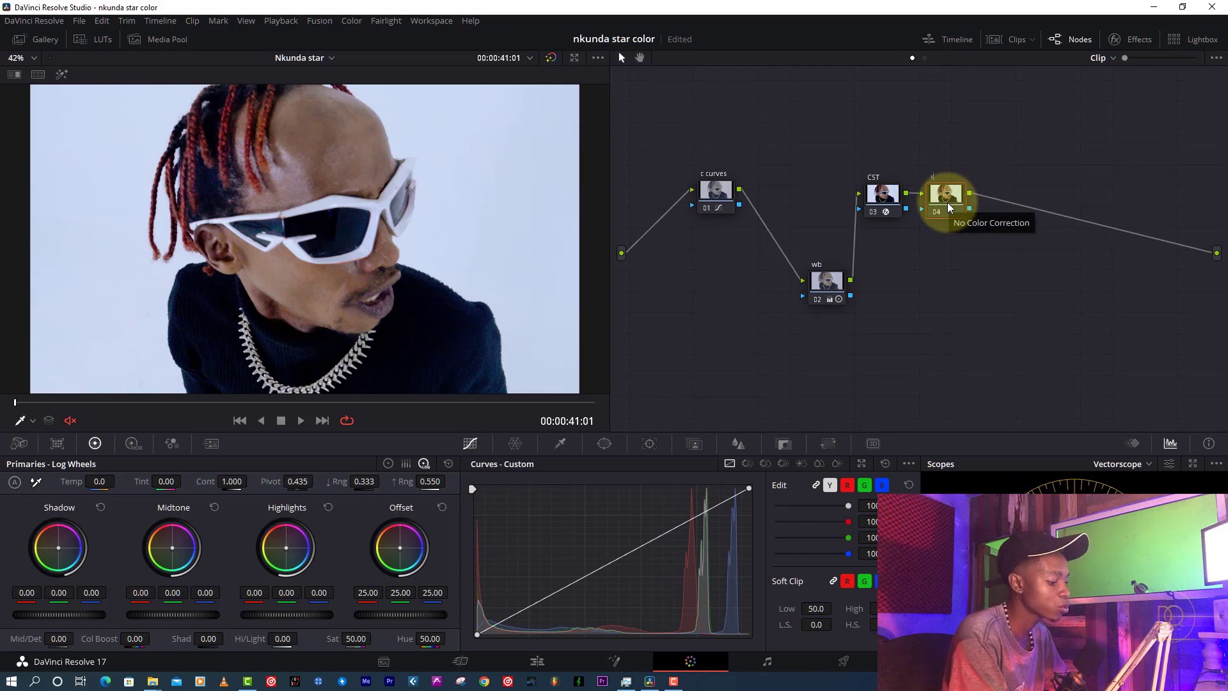
type("skintone")
key("Return")
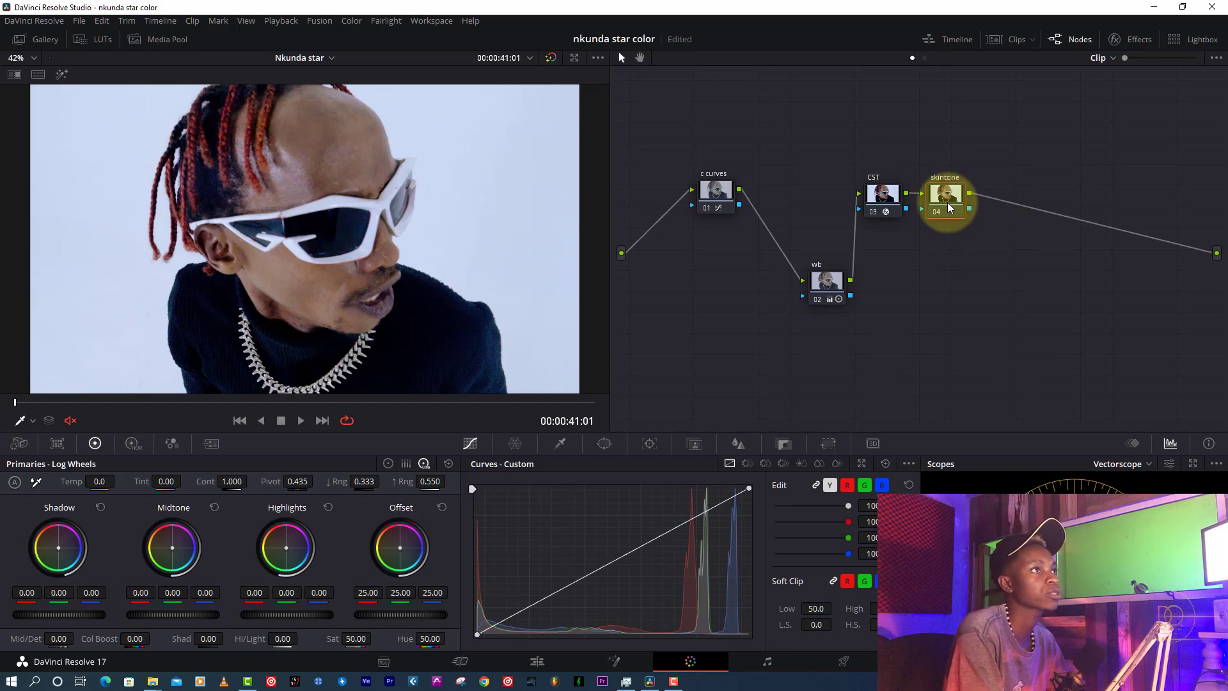
left_click_drag(949, 207, 946, 302)
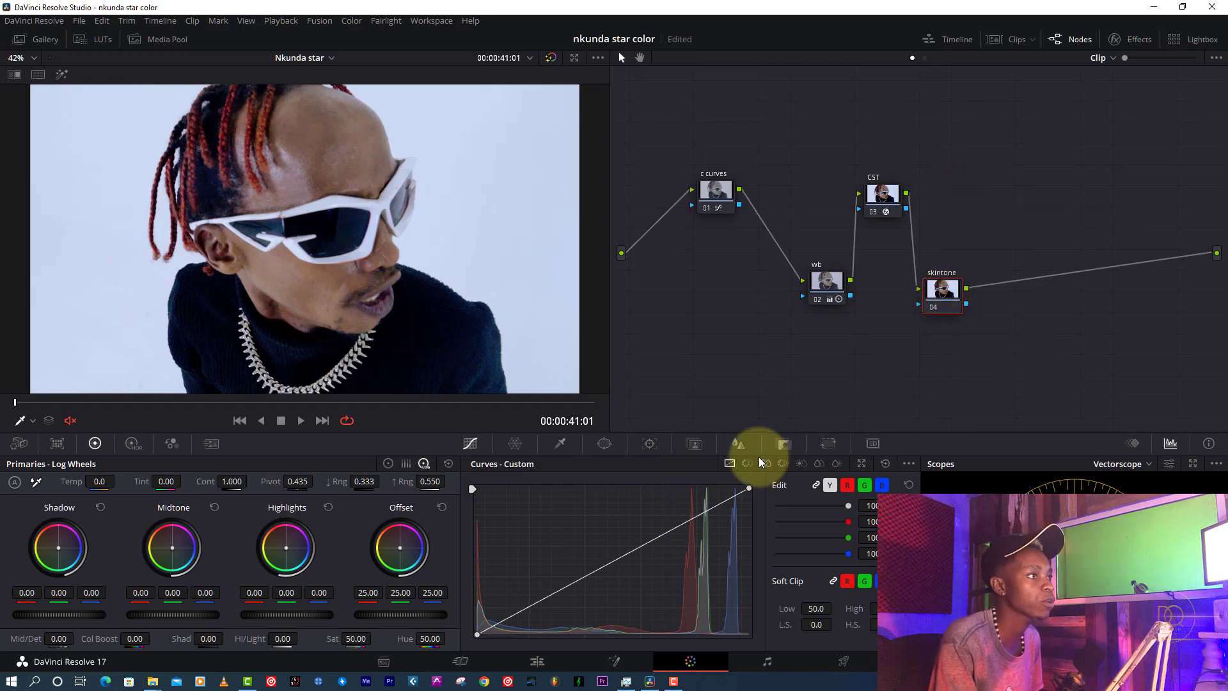
- Sample the forehead skin with the HSL qualifier on the "skintone" node and show the selection as a highlight
left_click(551, 445)
left_click(304, 135)
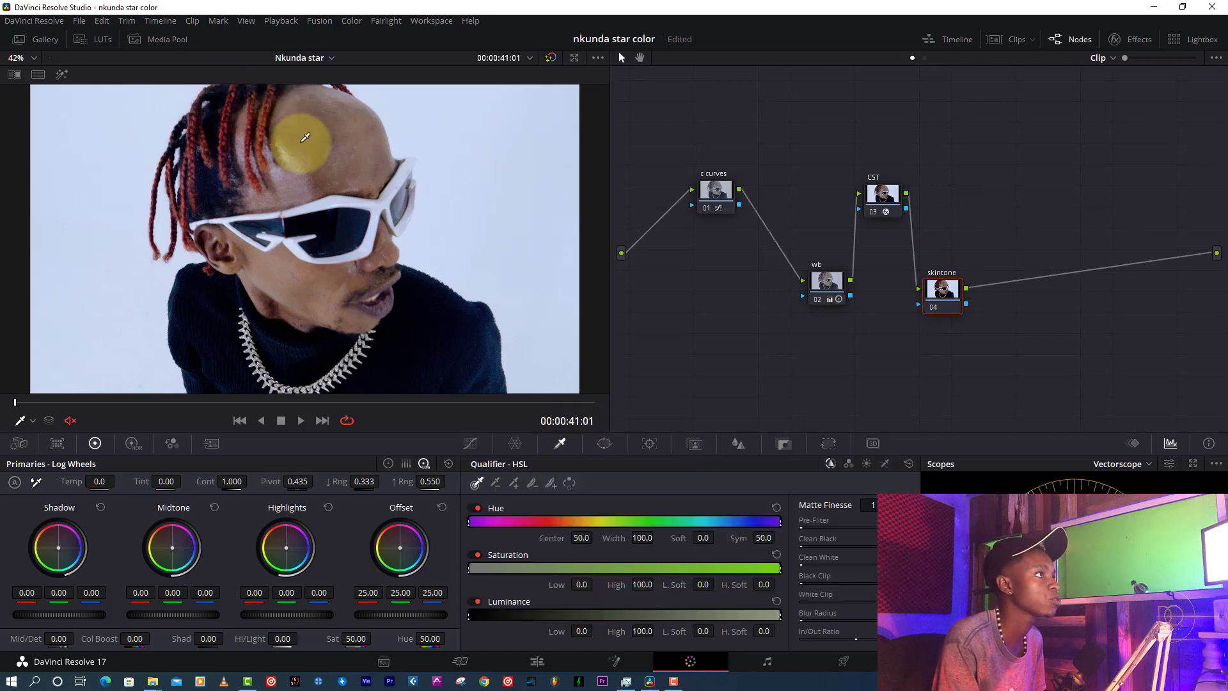
left_click(62, 75)
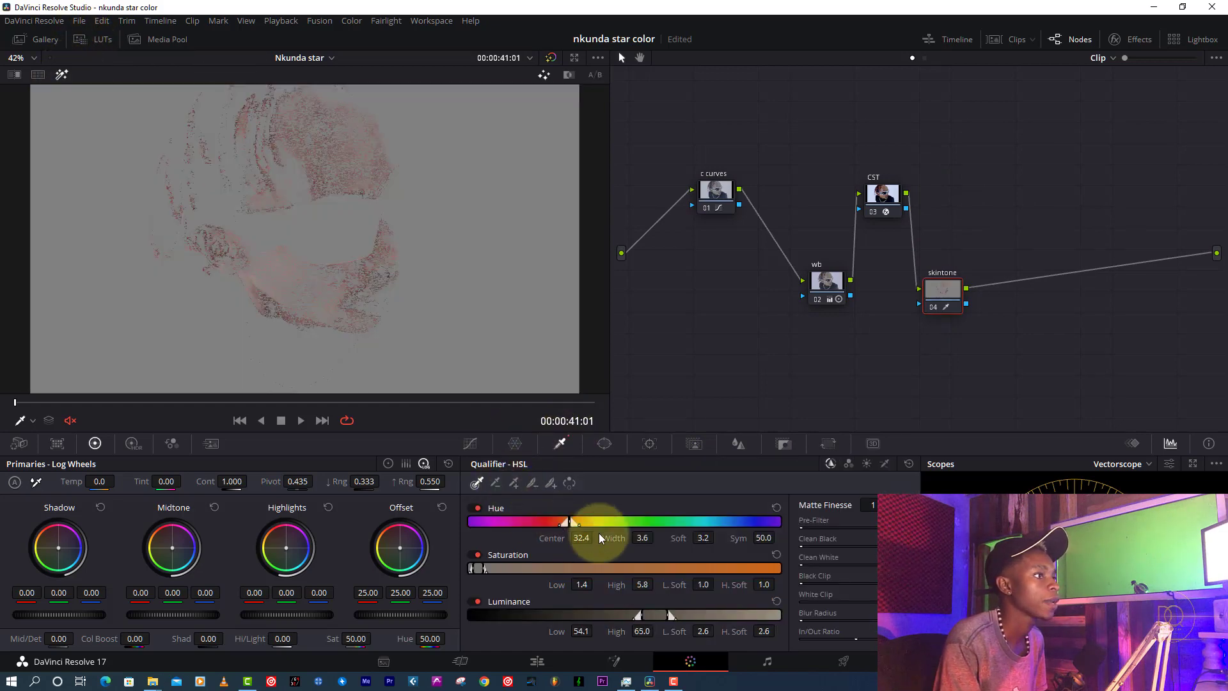
- Widen the skin key to Hue Width 15.7, Saturation High 10.4 with H. Soft 14.0, and Luminance 51.0 to 66.7
left_click_drag(643, 538, 736, 538)
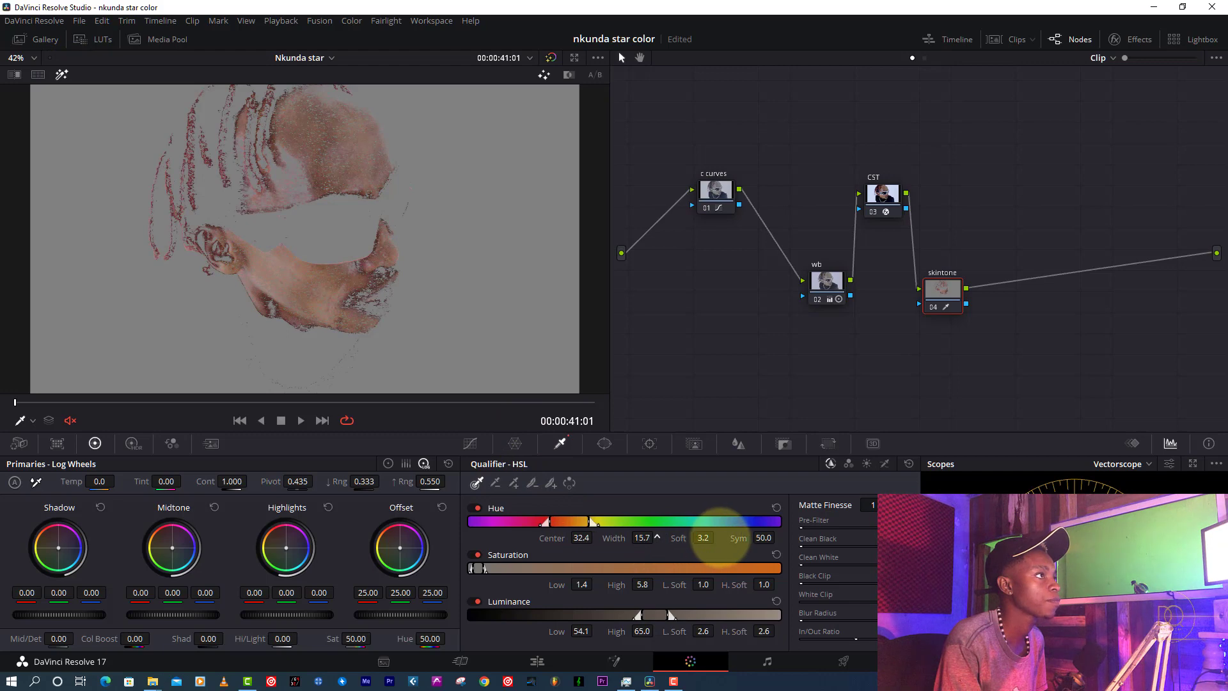
mouse_move(484, 568)
left_mouse_down()
mouse_move(506, 567)
mouse_move(493, 568)
left_mouse_up()
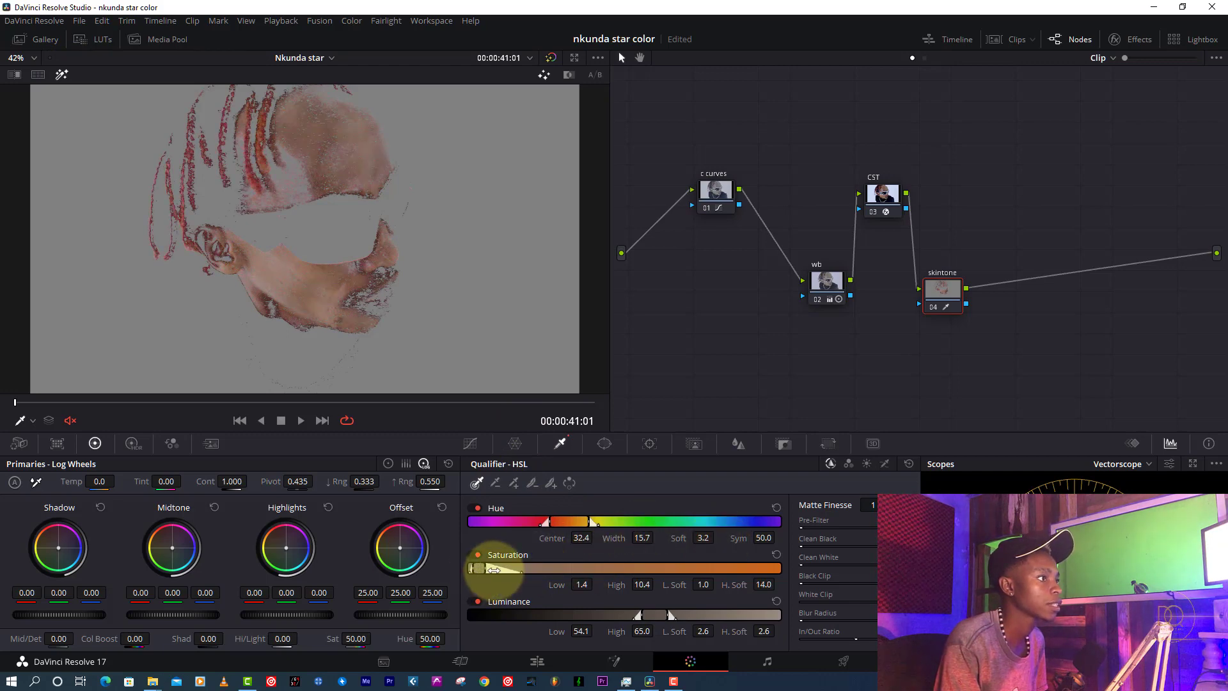
left_click_drag(637, 614, 675, 613)
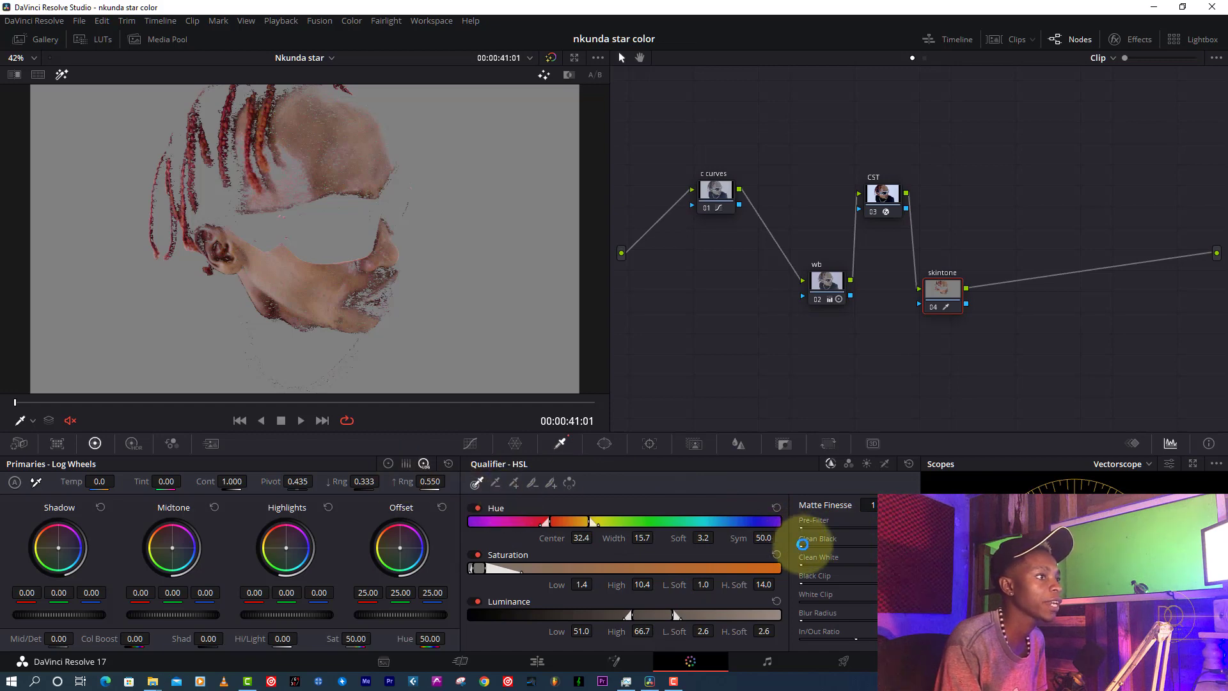
left_click_drag(799, 547, 873, 552)
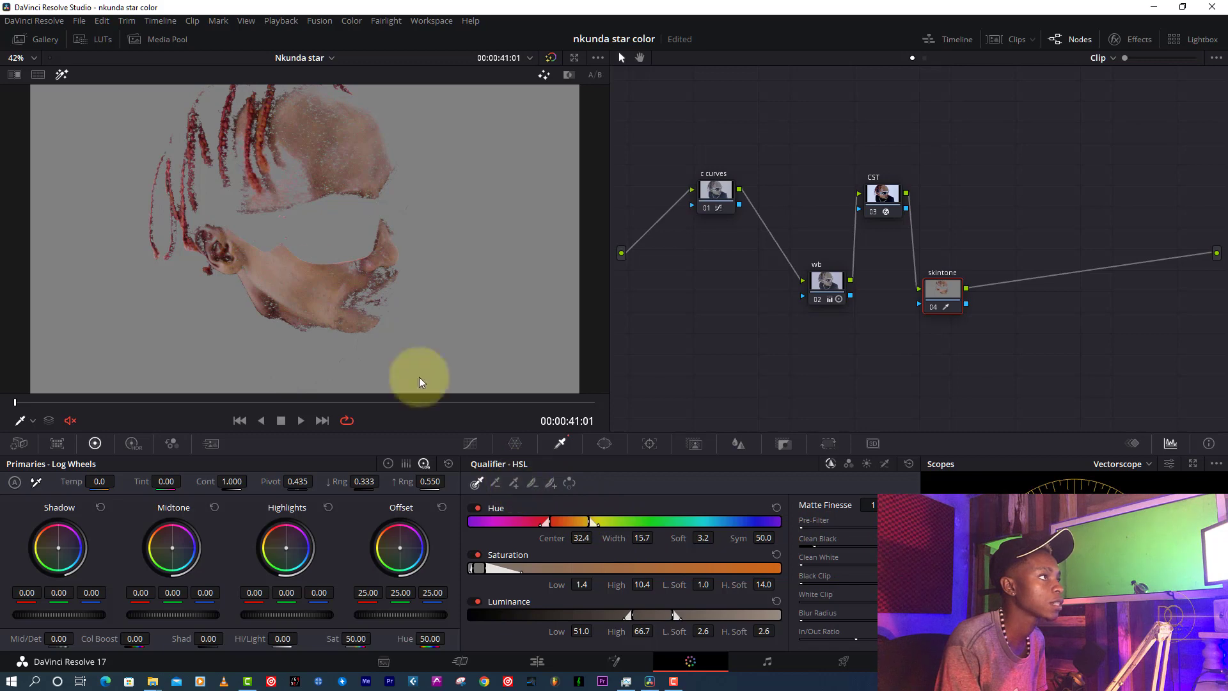
left_click(295, 164)
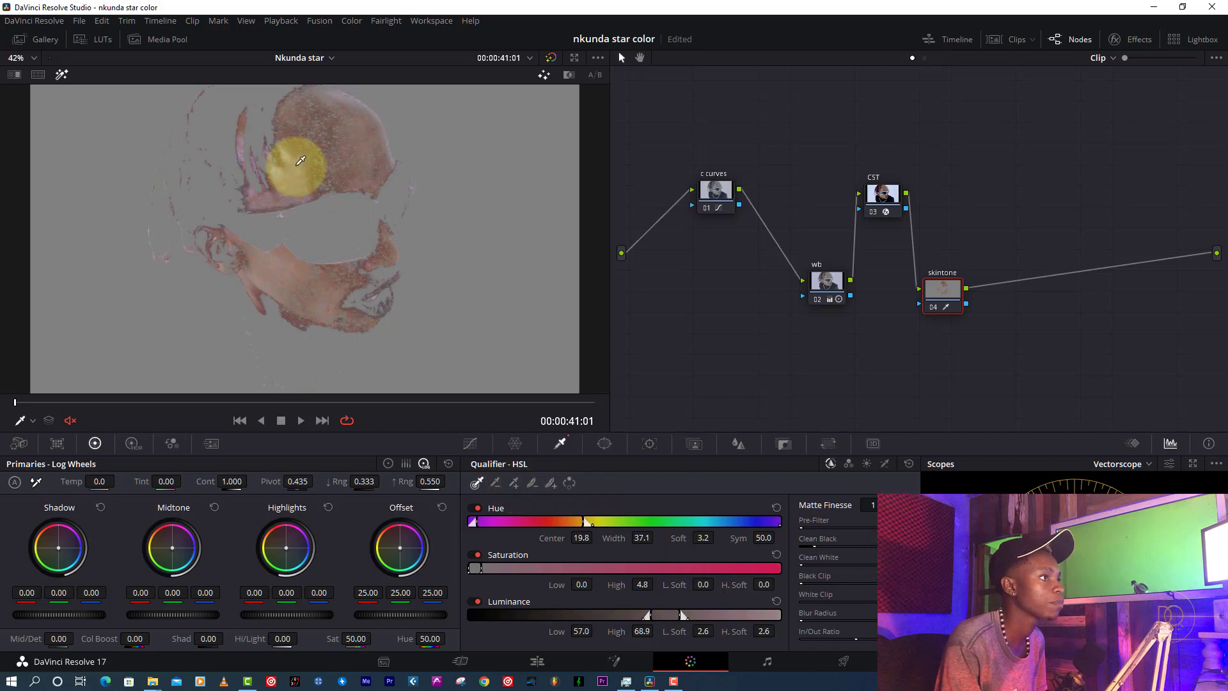
left_click(519, 319)
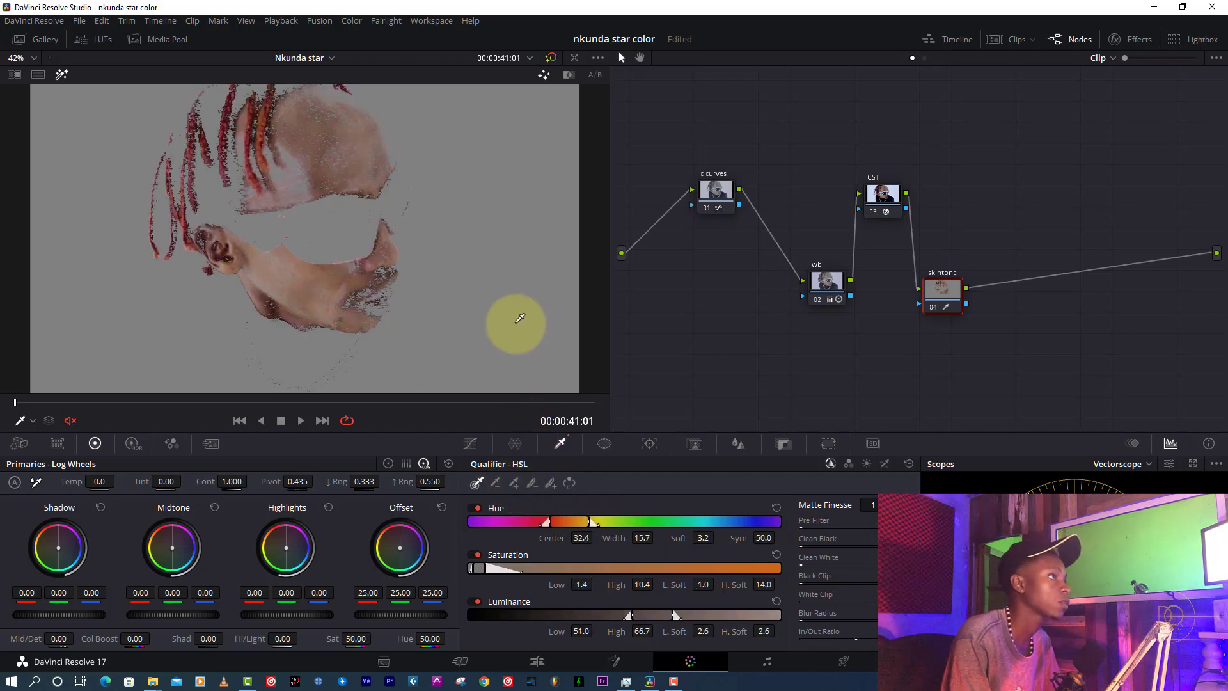
- Add another forehead sample to the skin qualifier and raise Clean Black to remove stray specks from the matte
left_click(514, 483)
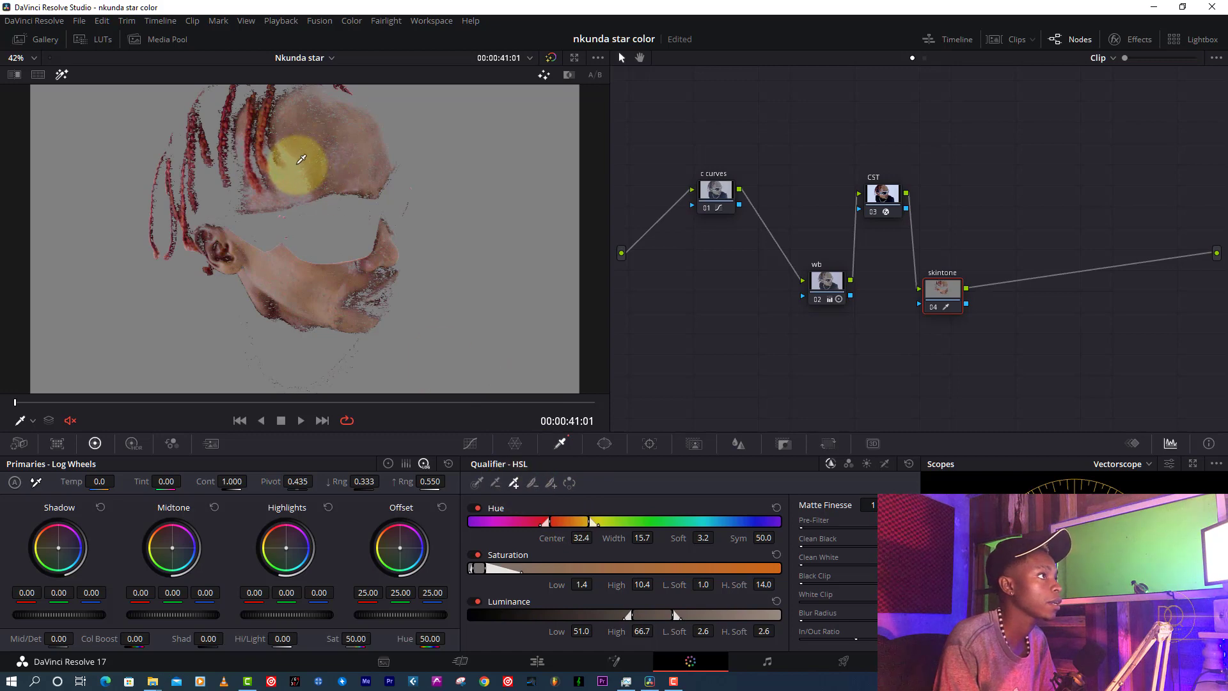
left_click(300, 161)
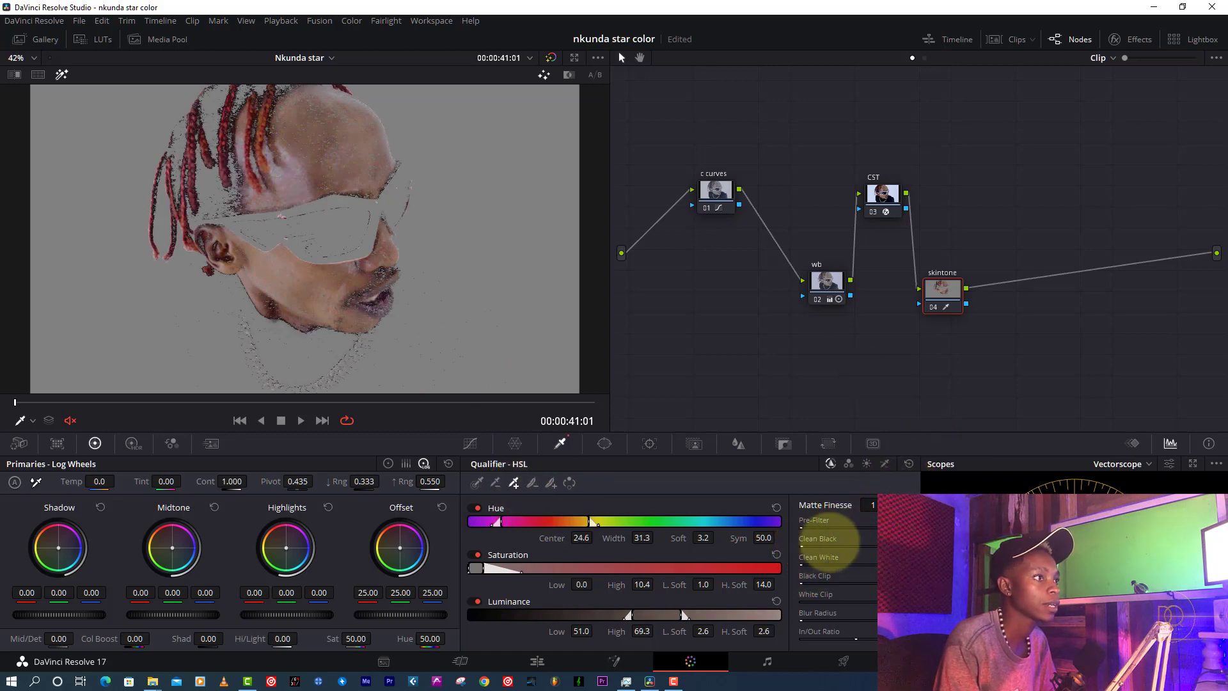
left_click_drag(830, 544, 829, 546)
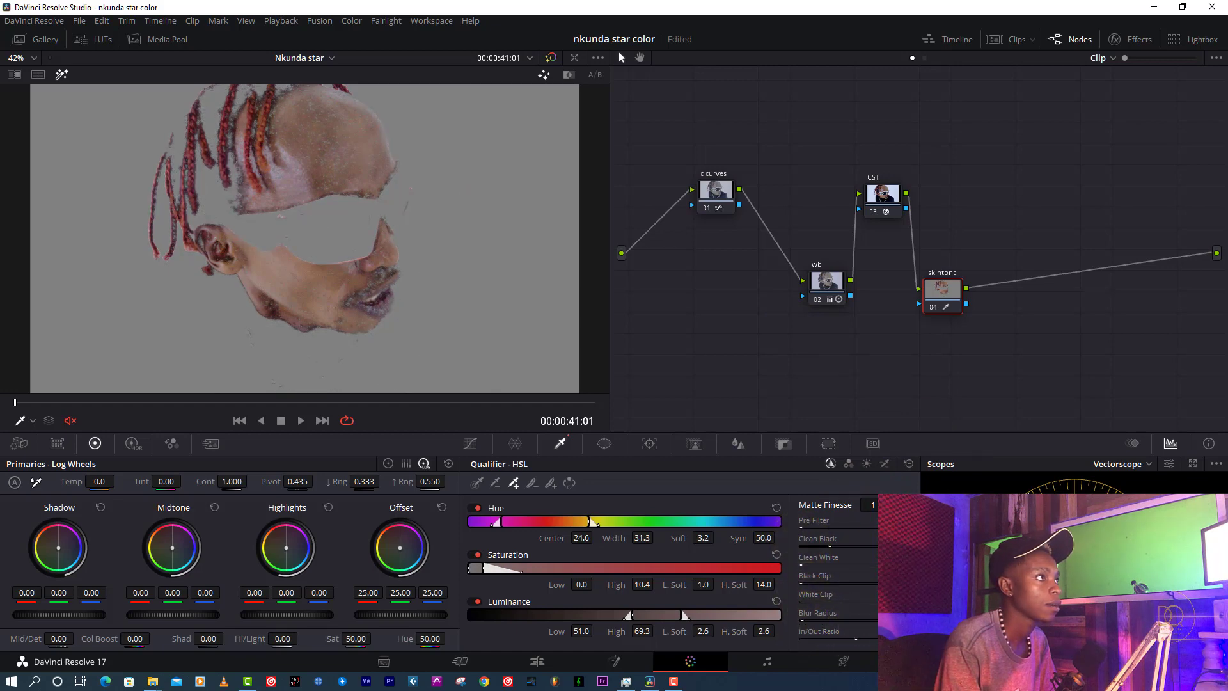
- Raise Denoise in the skin matte's finesse settings and turn off the highlight view
scroll(816, 595, "down", 3)
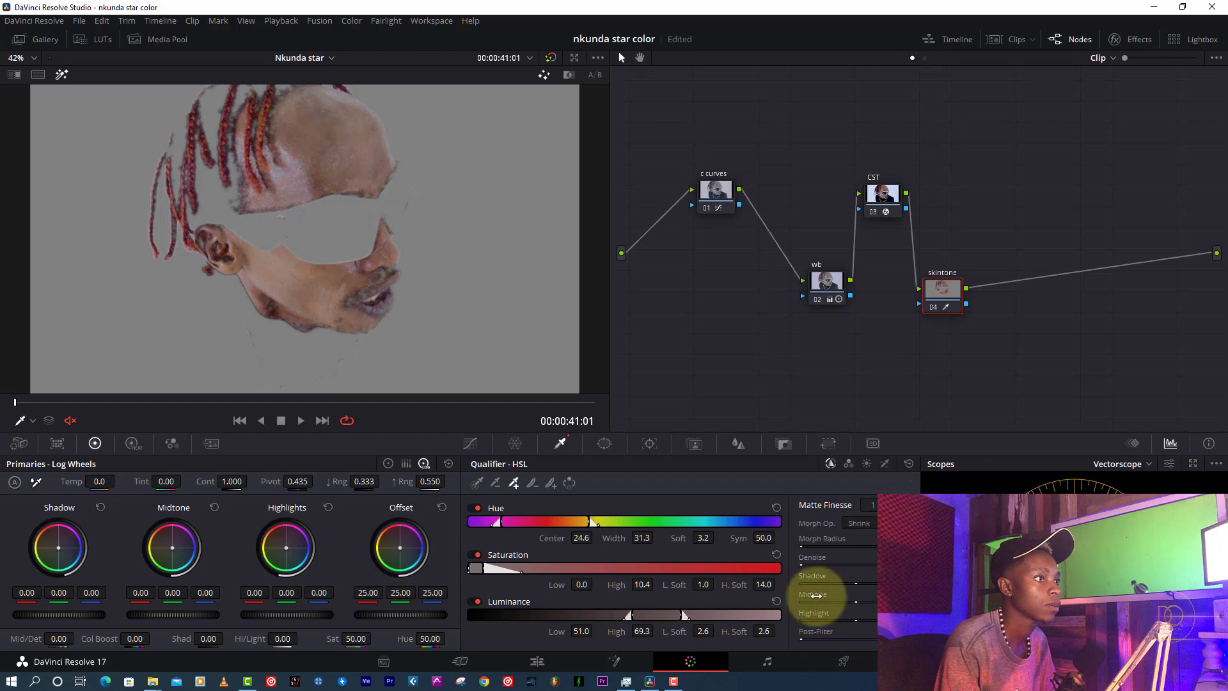
left_click_drag(807, 565, 838, 565)
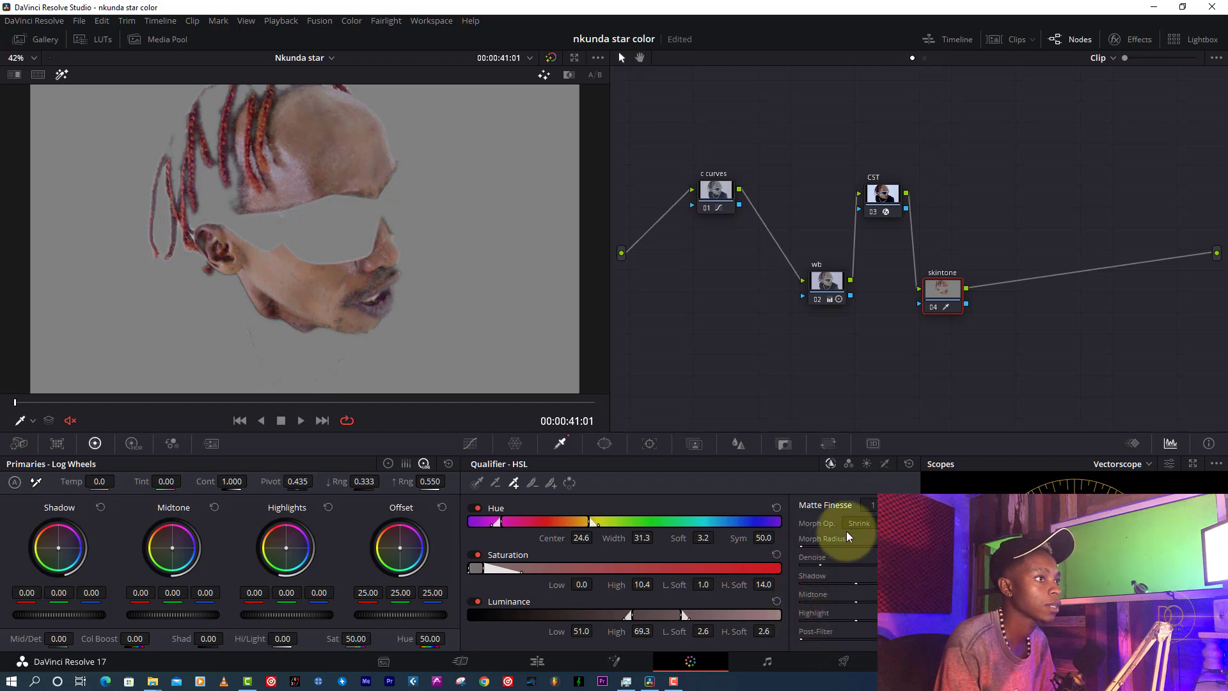
scroll(867, 509, "up", 3)
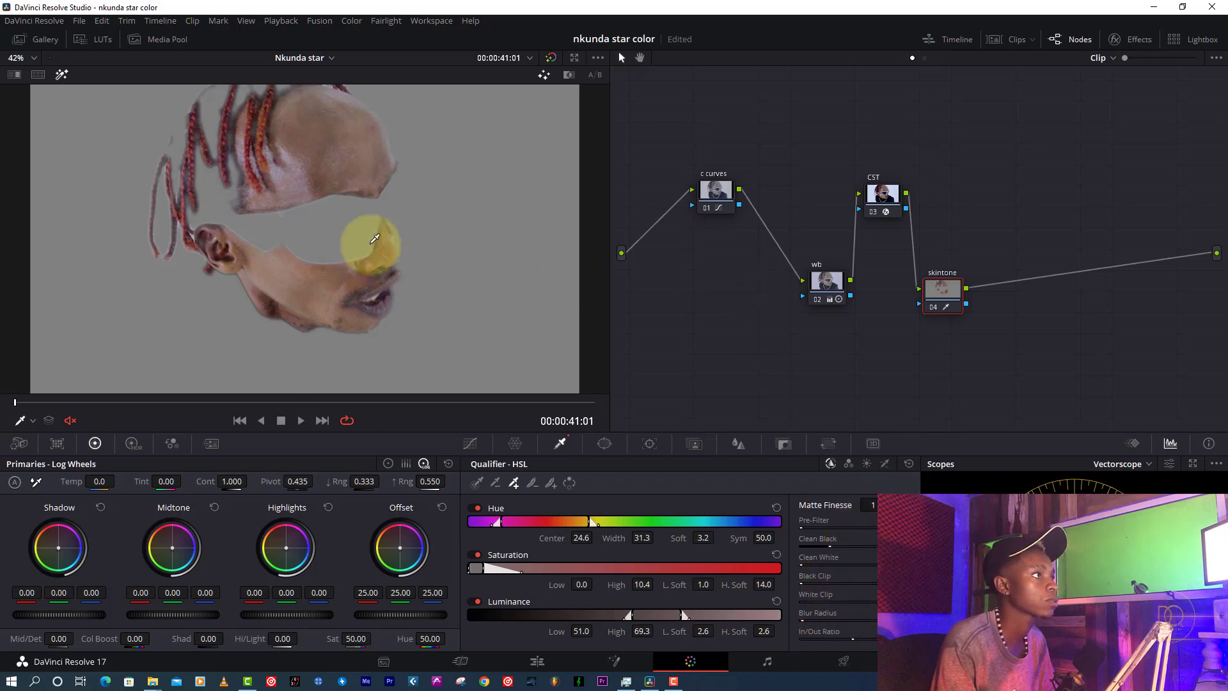
left_click(61, 75)
- Search the effects library for "color" and apply Color Compressor to the "skintone" node
left_click(1146, 40)
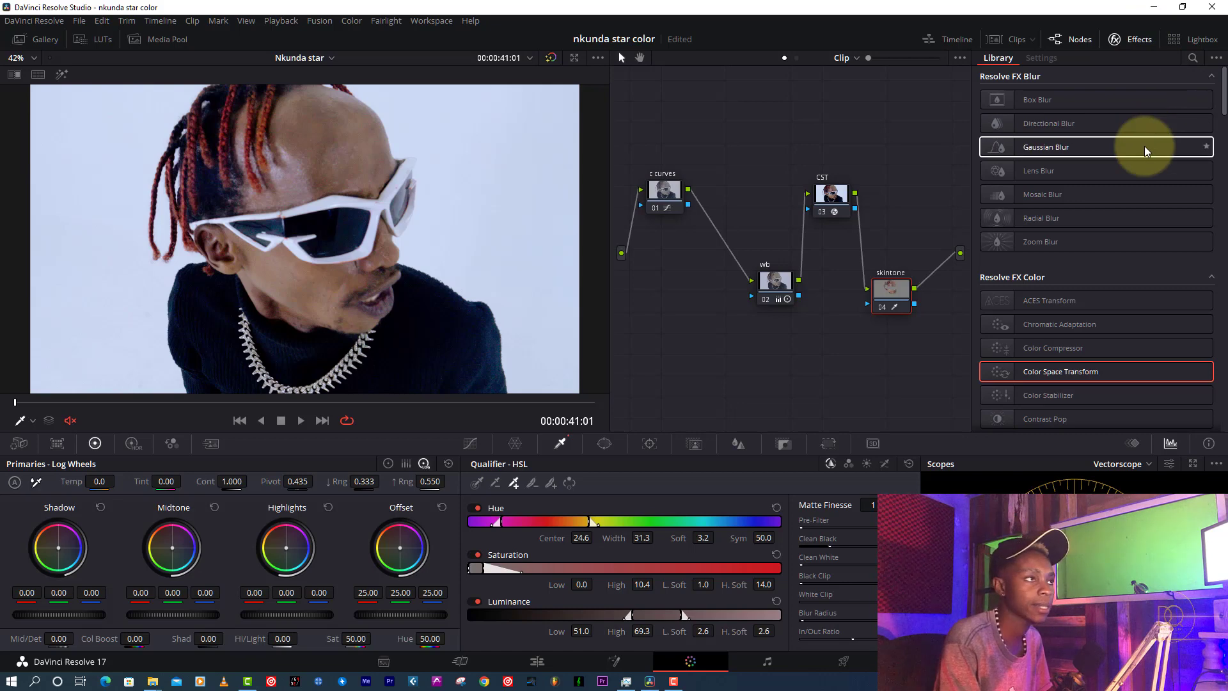
scroll(1062, 359, "down", 2)
scroll(1062, 359, "up", 2)
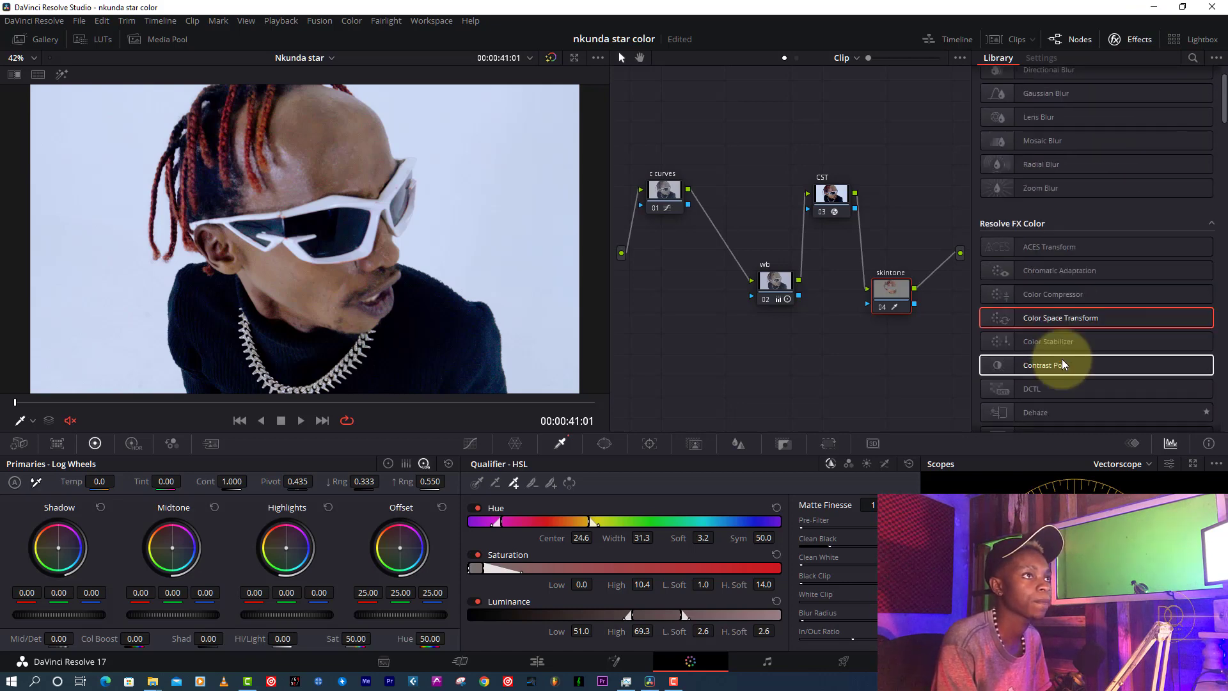
left_click(1191, 59)
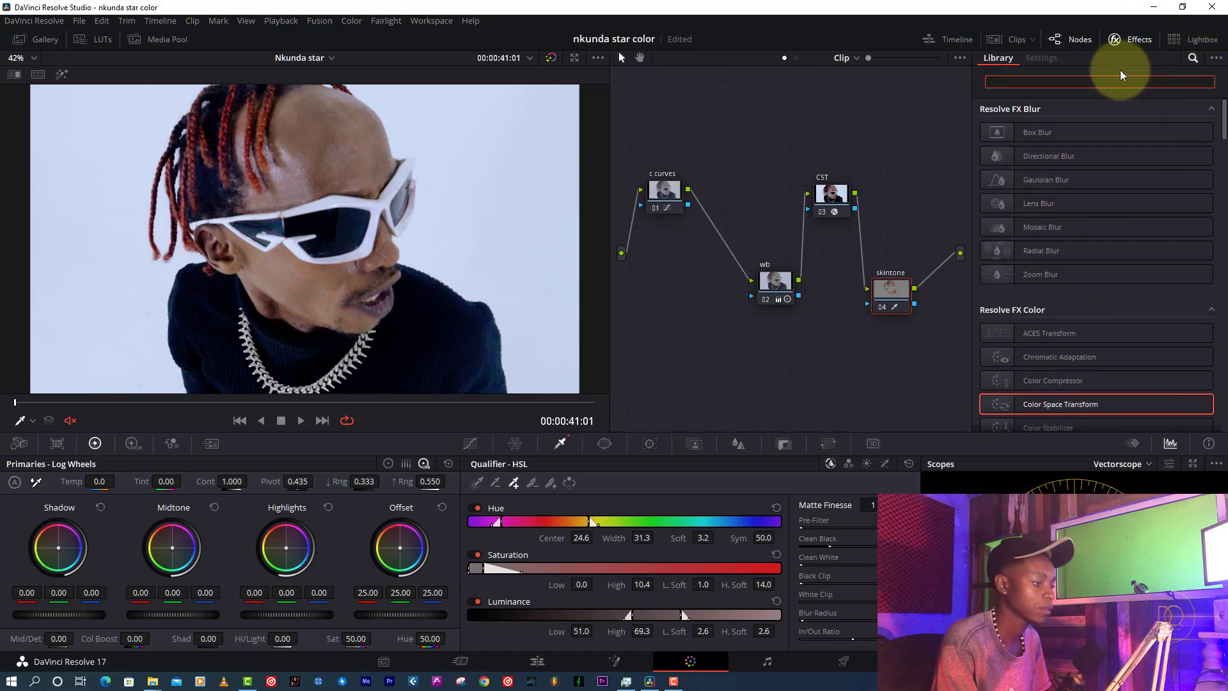
type("color")
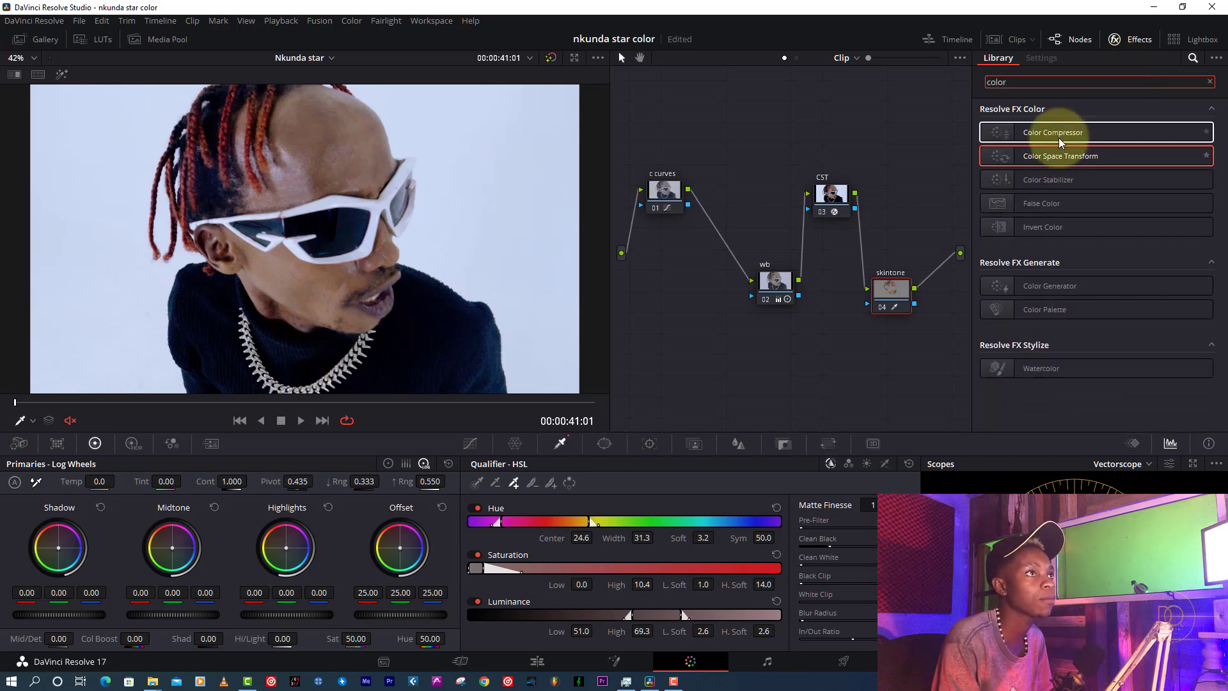
left_click_drag(1058, 137, 921, 279)
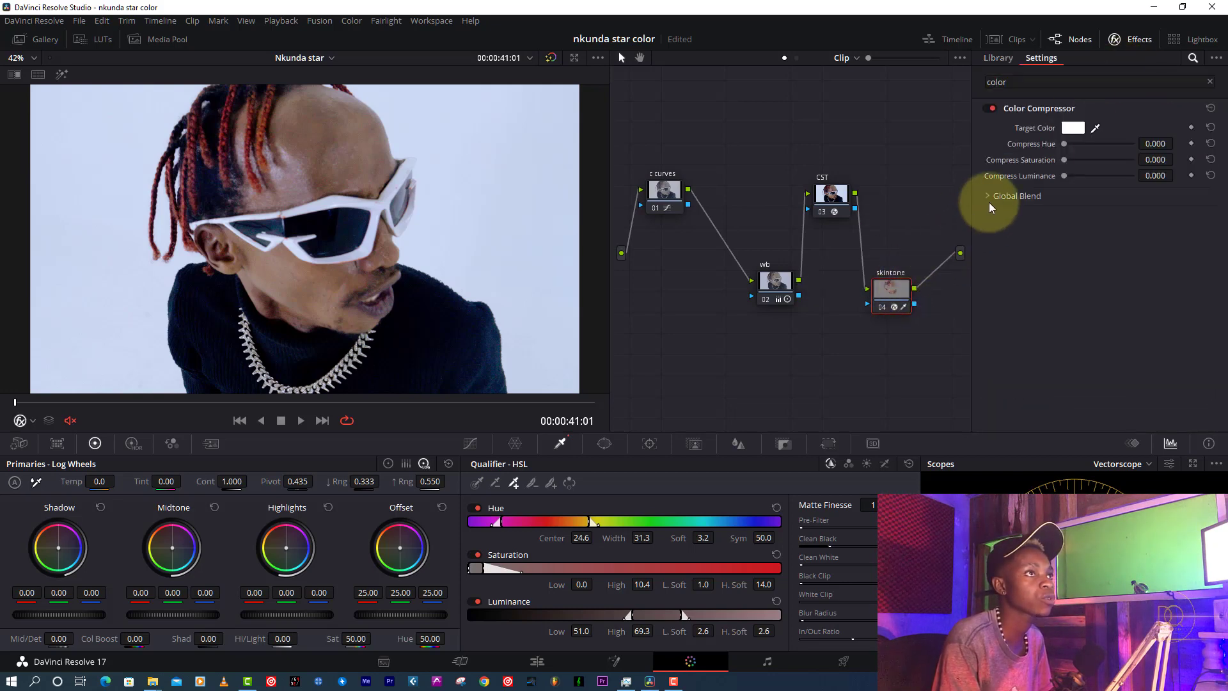
- Sample the forehead as the Color Compressor's target color, and set Compress Hue to 0.596 and Compress Saturation to 0.468
left_click(1095, 128)
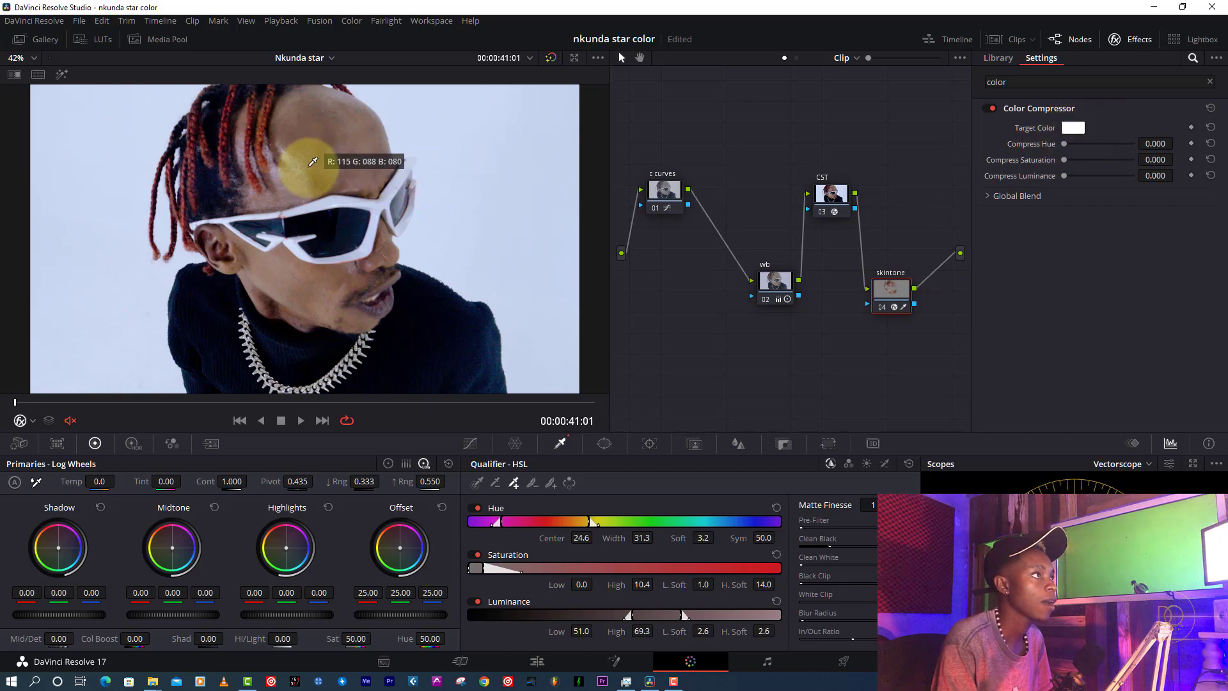
left_click(295, 125)
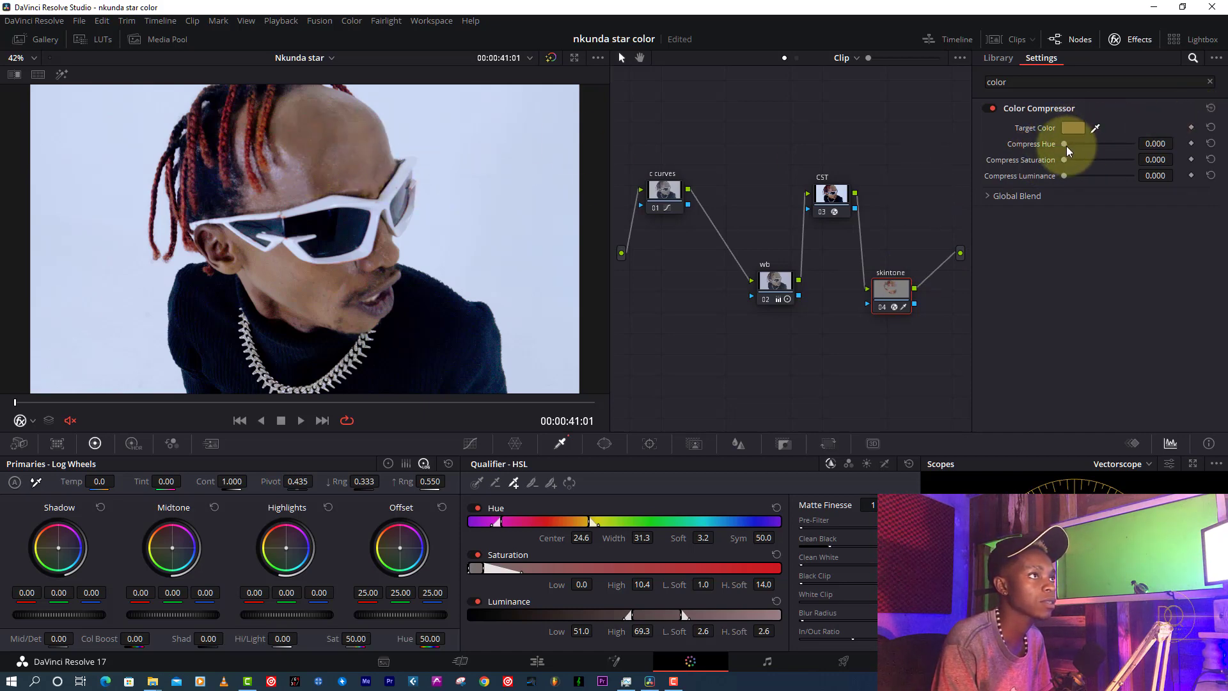
left_click_drag(1066, 144, 1145, 148)
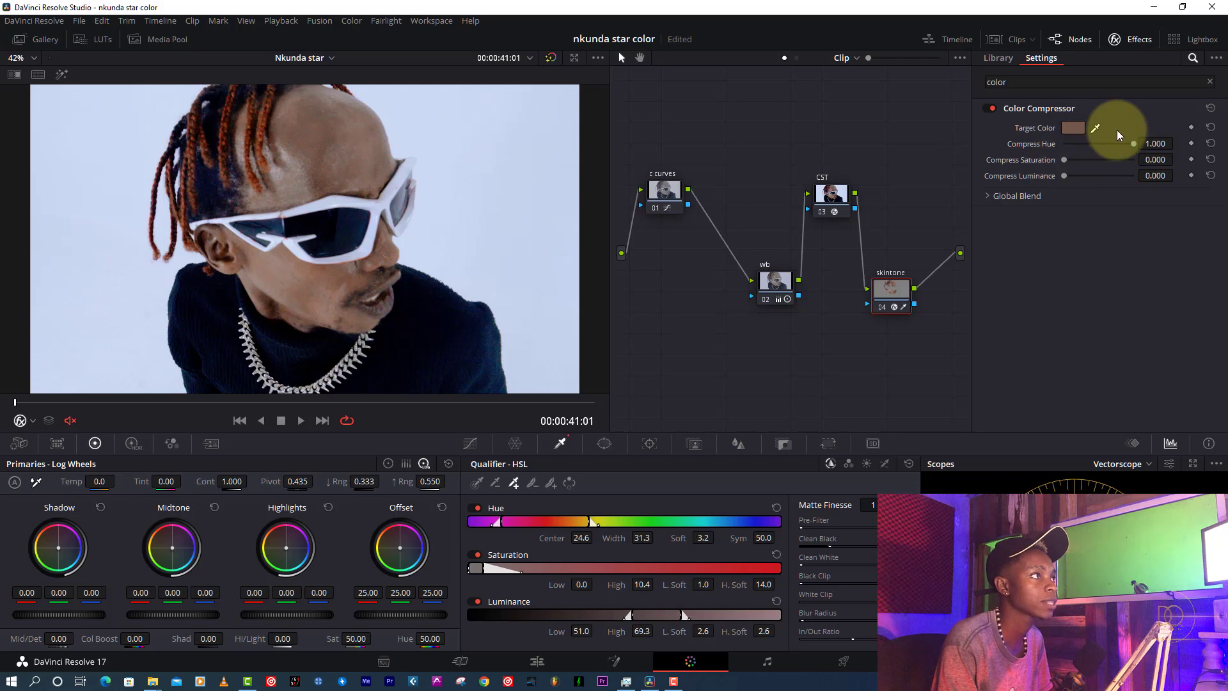
left_click_drag(1067, 159, 1104, 174)
left_click(883, 309)
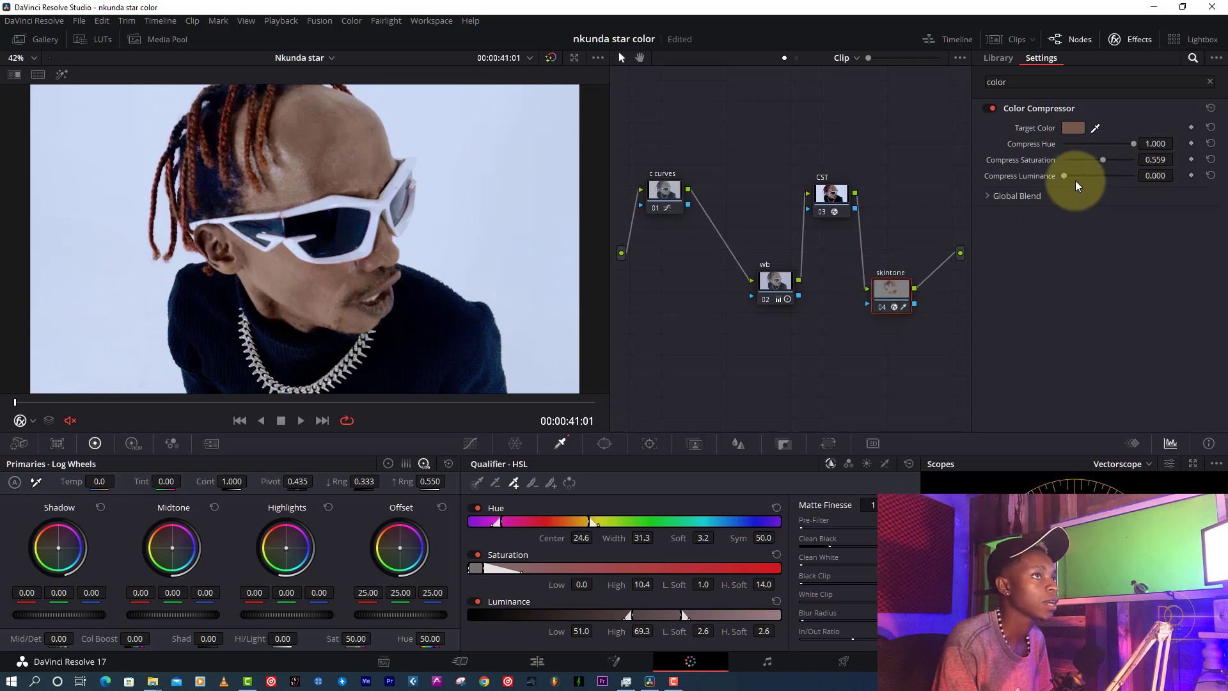
mouse_move(1103, 160)
left_mouse_down()
mouse_move(1118, 159)
mouse_move(1066, 160)
mouse_move(1095, 161)
mouse_move(1100, 146)
left_mouse_up()
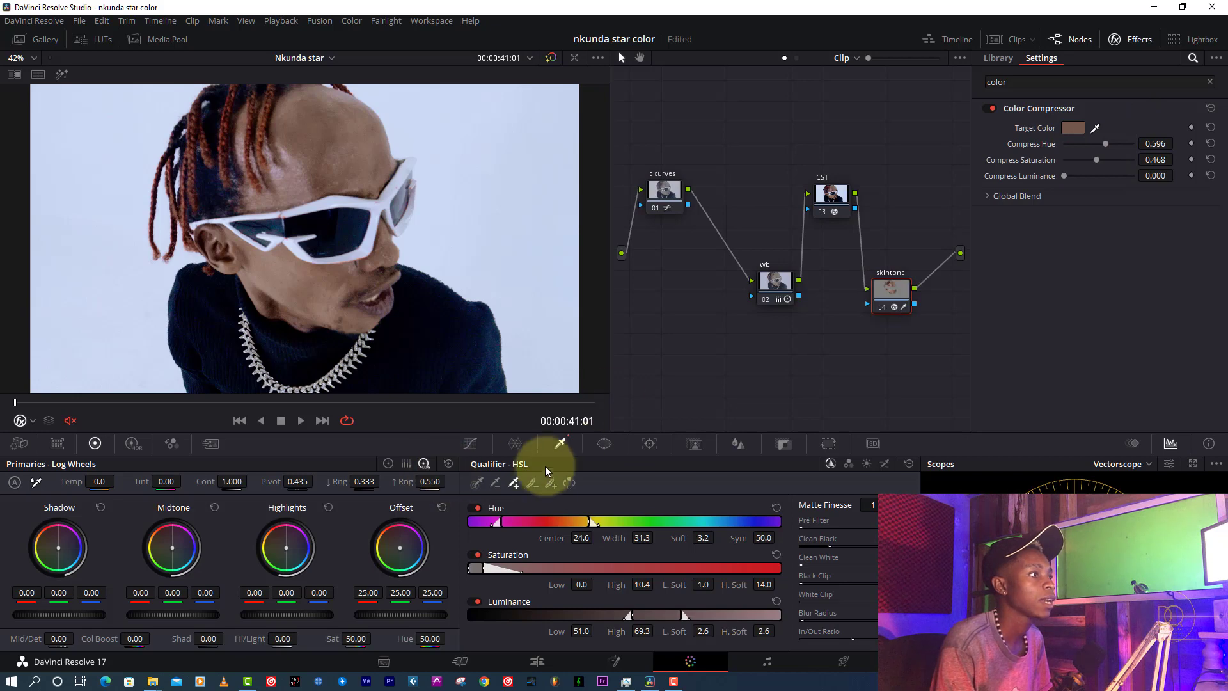
- Add control points for the skin color to the Hue Vs Hue curve by sampling the forehead
left_click(481, 446)
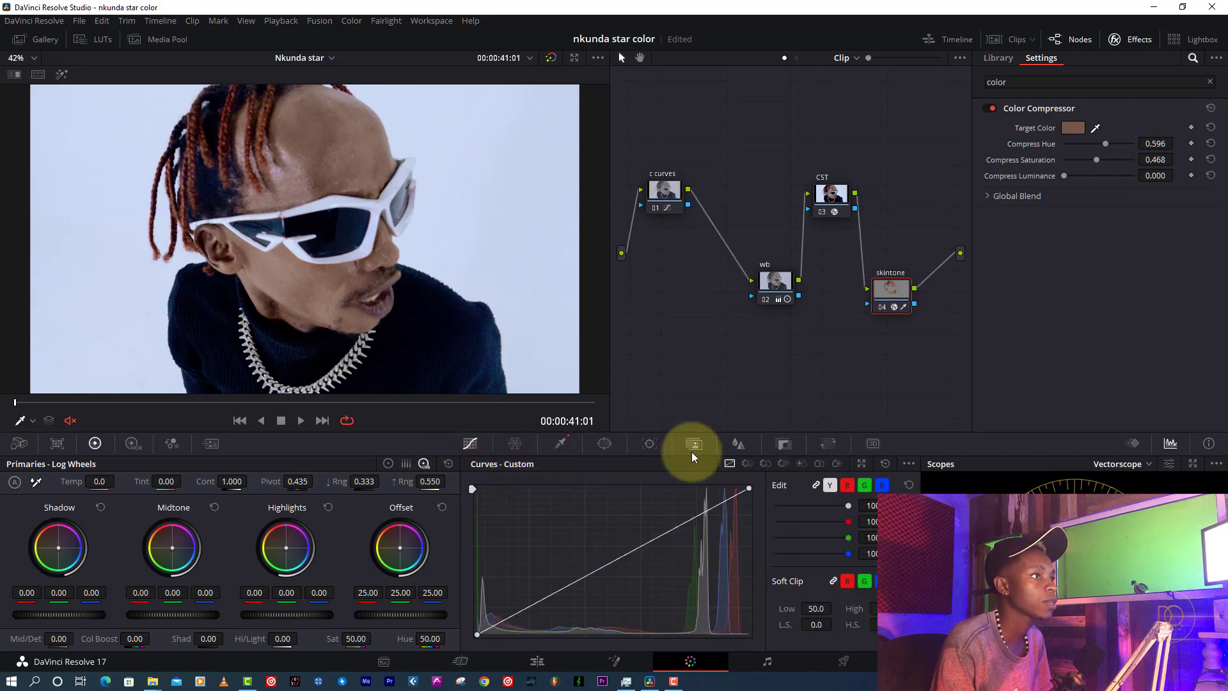
left_click(746, 463)
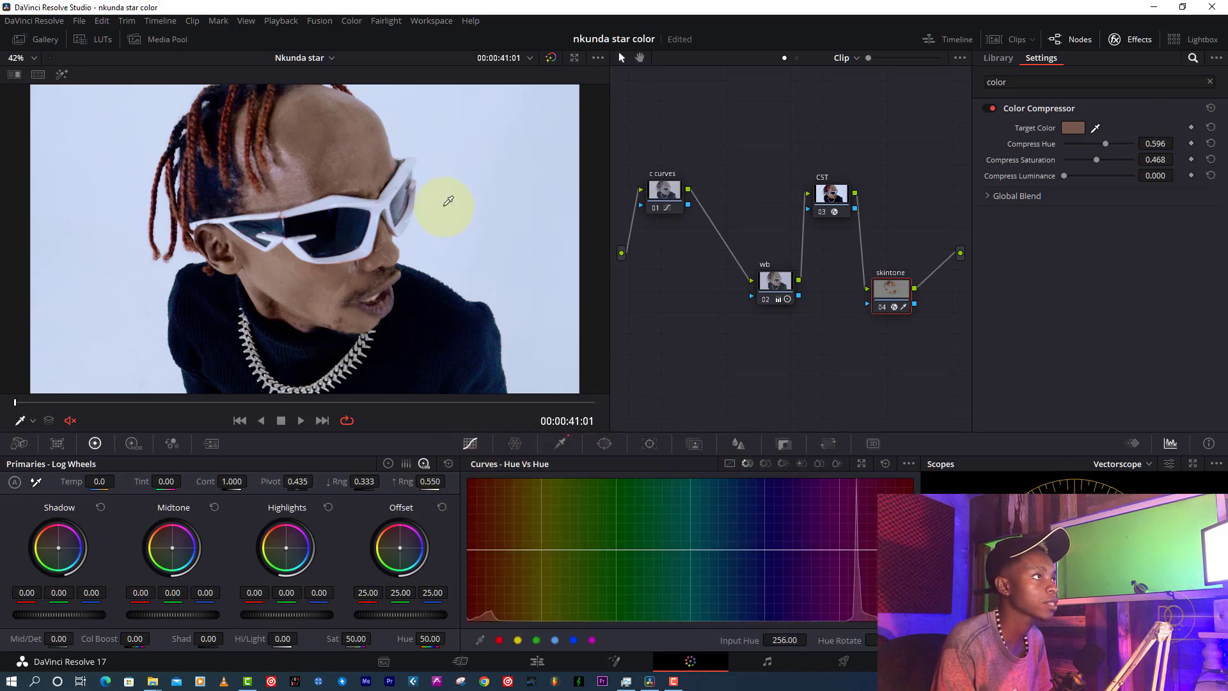
left_click(315, 146)
left_click(505, 550)
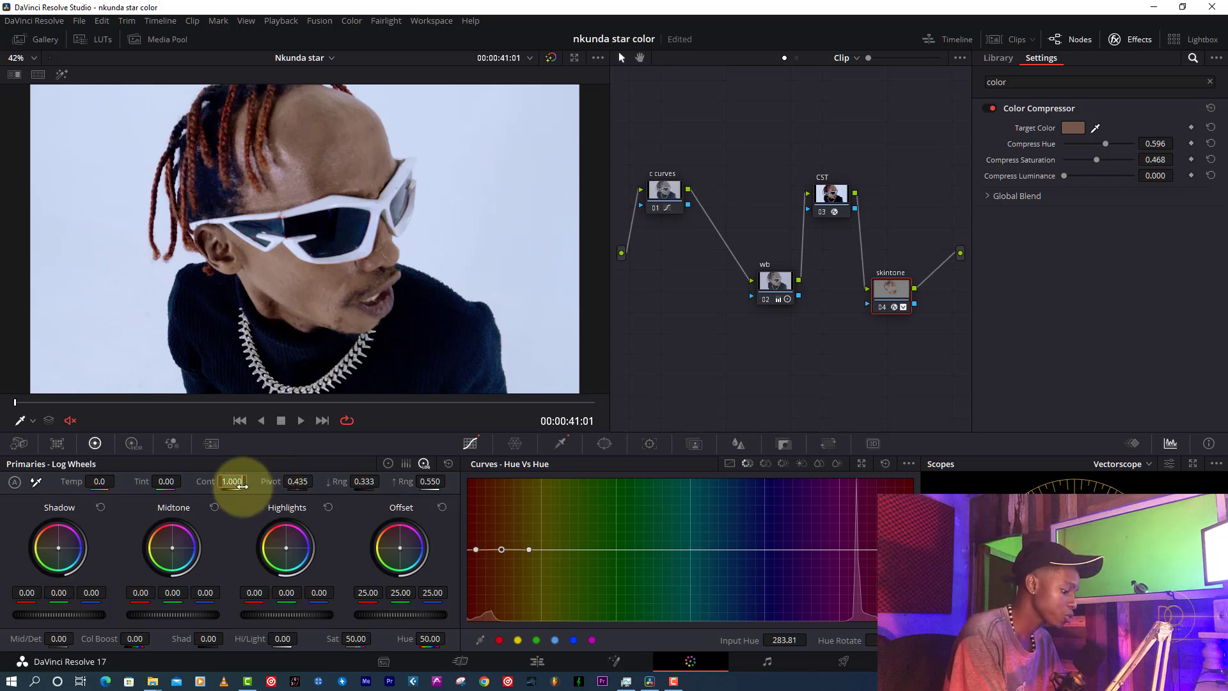
- Set the "skintone" node's Contrast to 1.100 and Pivot to 0.641, checking the selection in the highlight view
type("1.1")
key("Return")
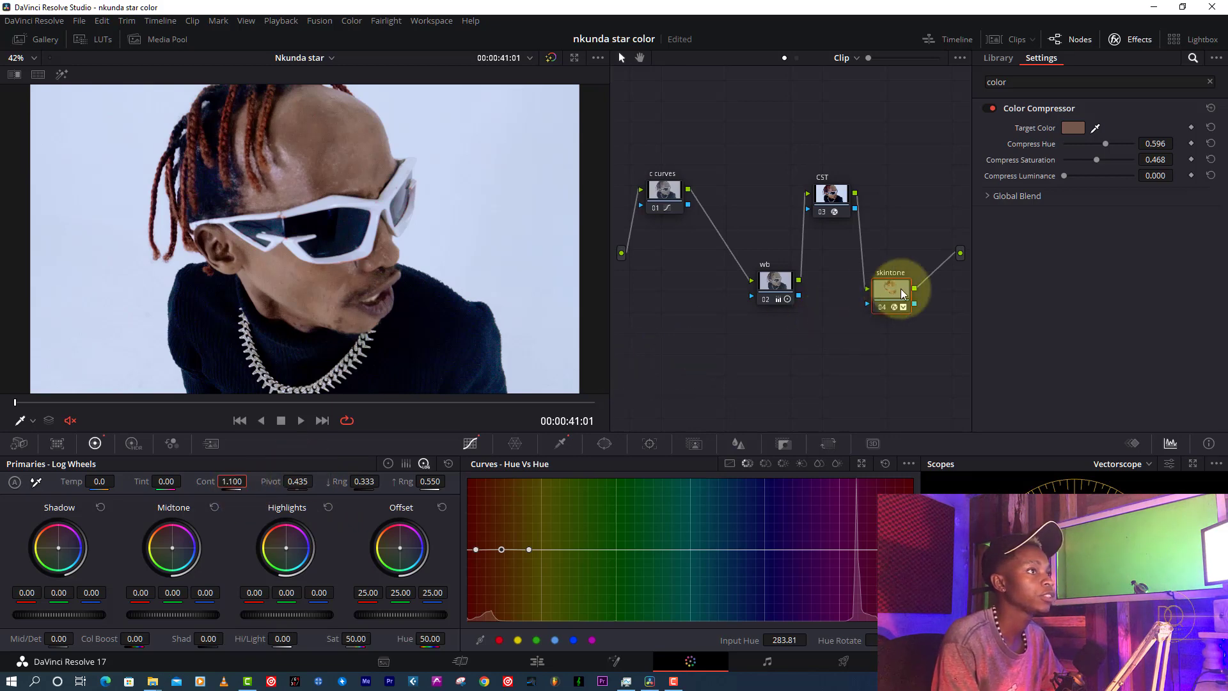
left_click(63, 69)
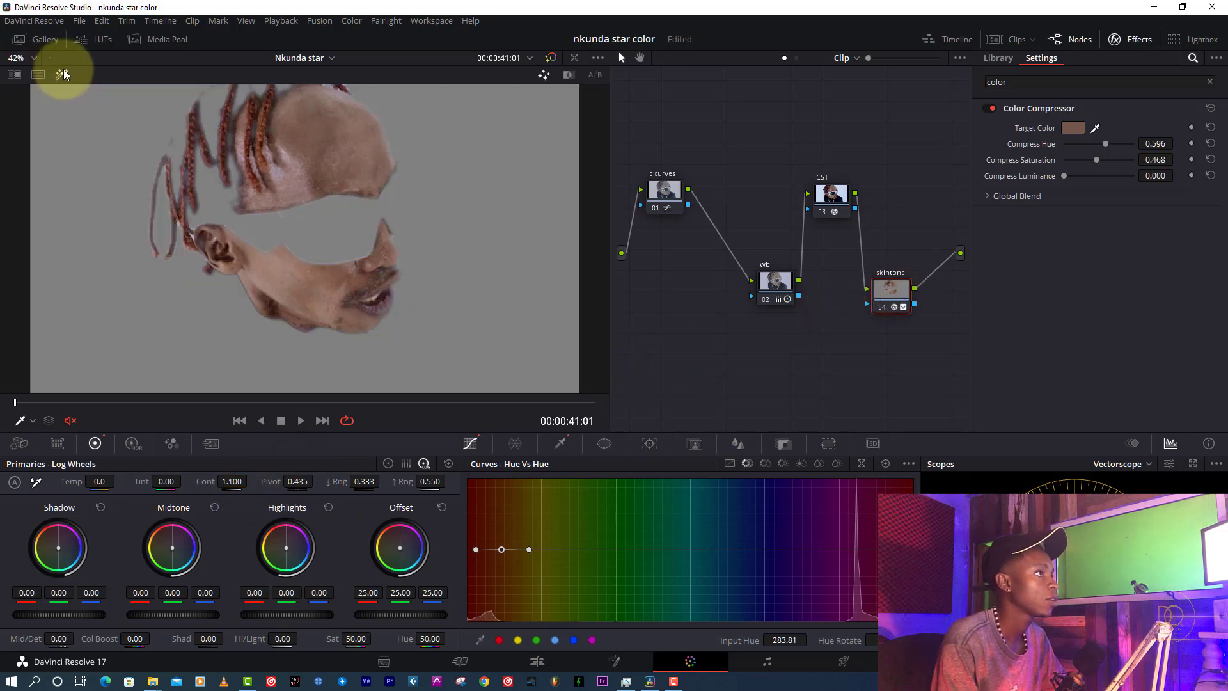
left_click(64, 69)
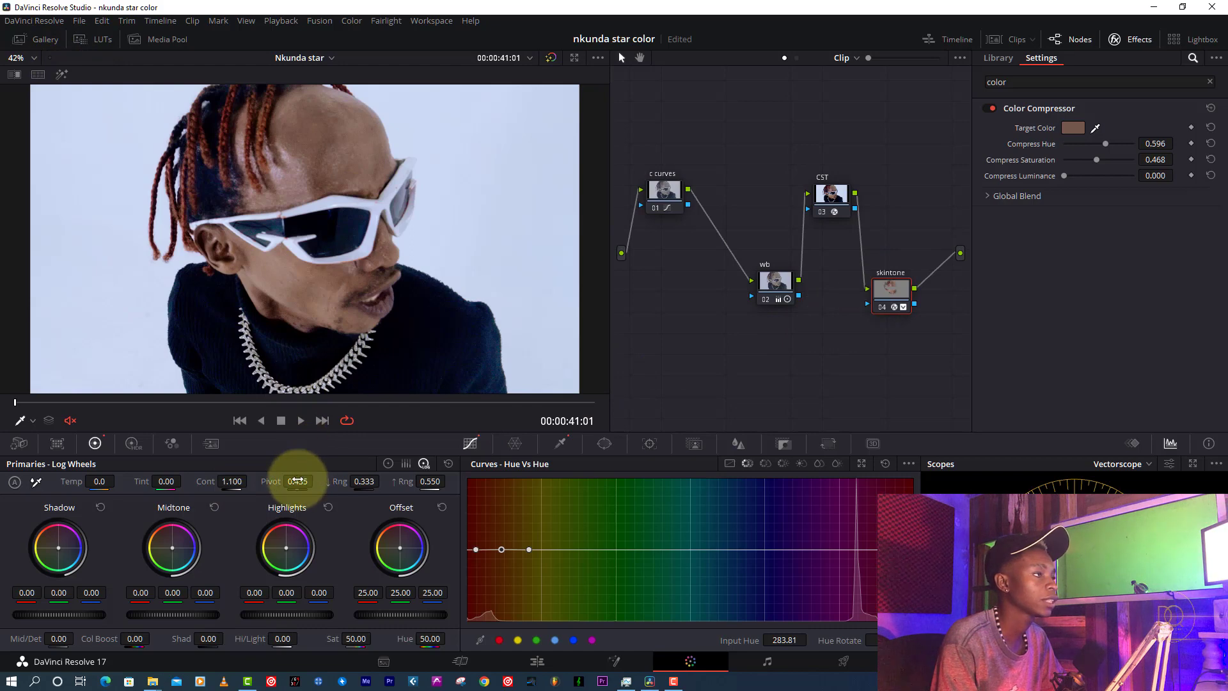
left_click_drag(297, 481, 365, 493)
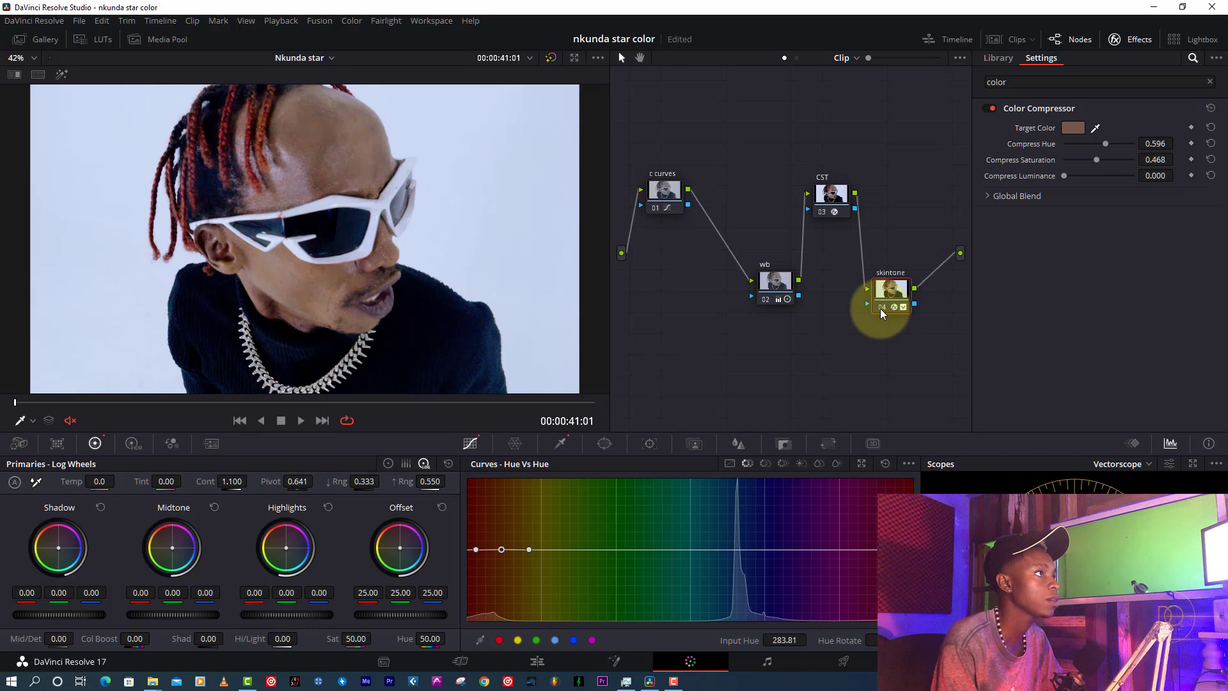
- Hide the effects library, add a serial node after "skintone", move it above that node and label it "look"
left_click(1127, 39)
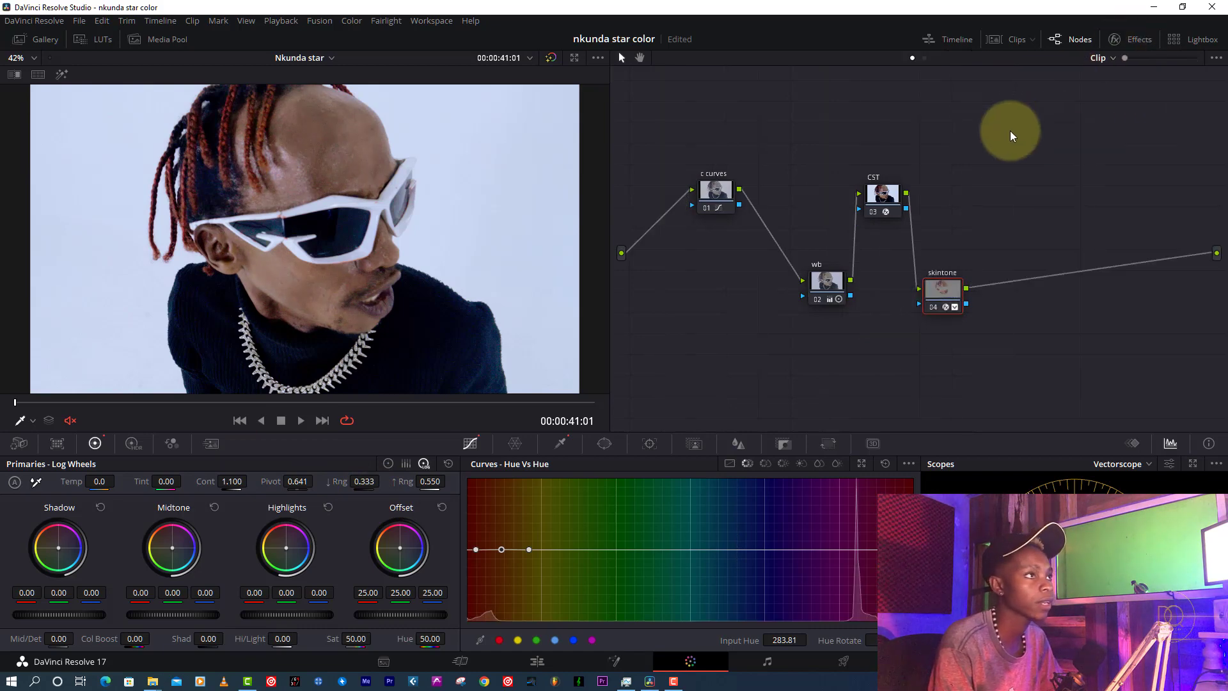
key("alt+s")
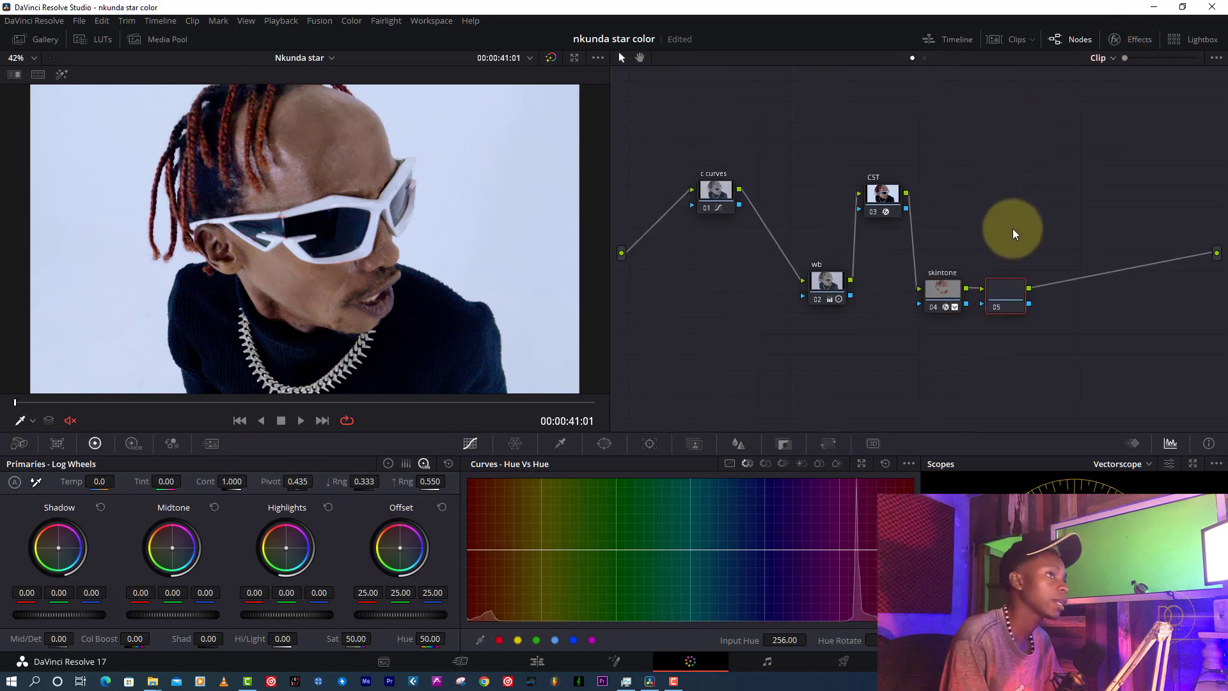
left_click_drag(1004, 279, 992, 175)
right_click(992, 174)
left_click(1009, 199)
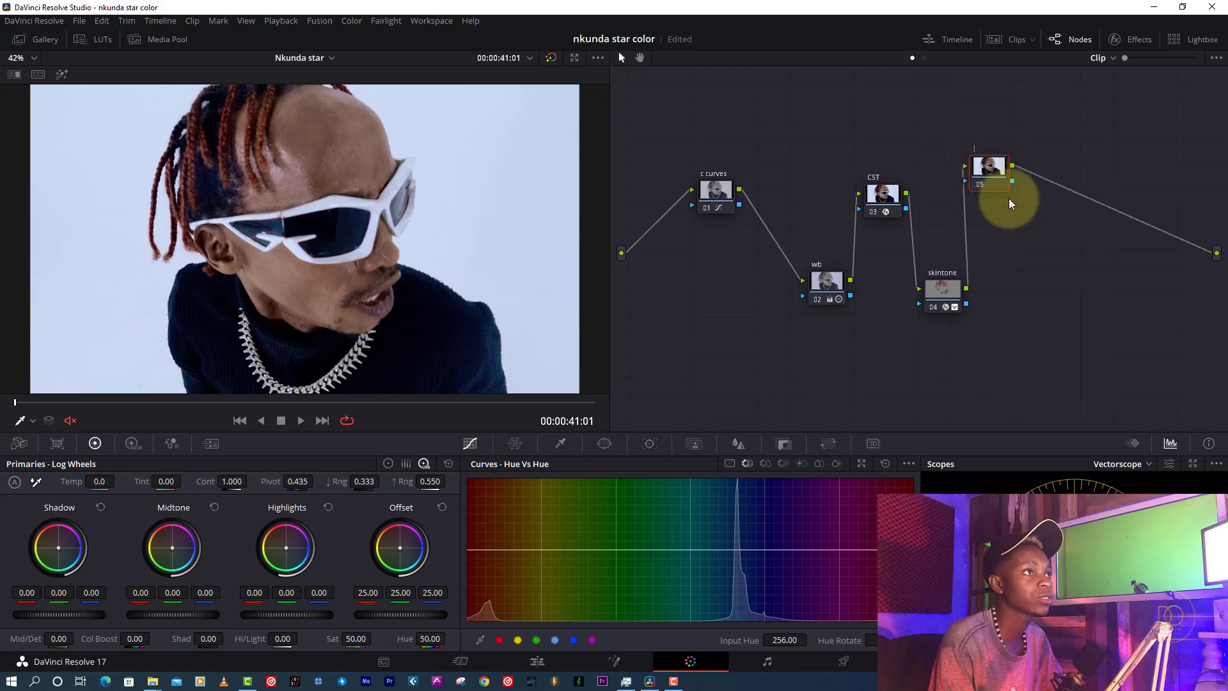
type("look")
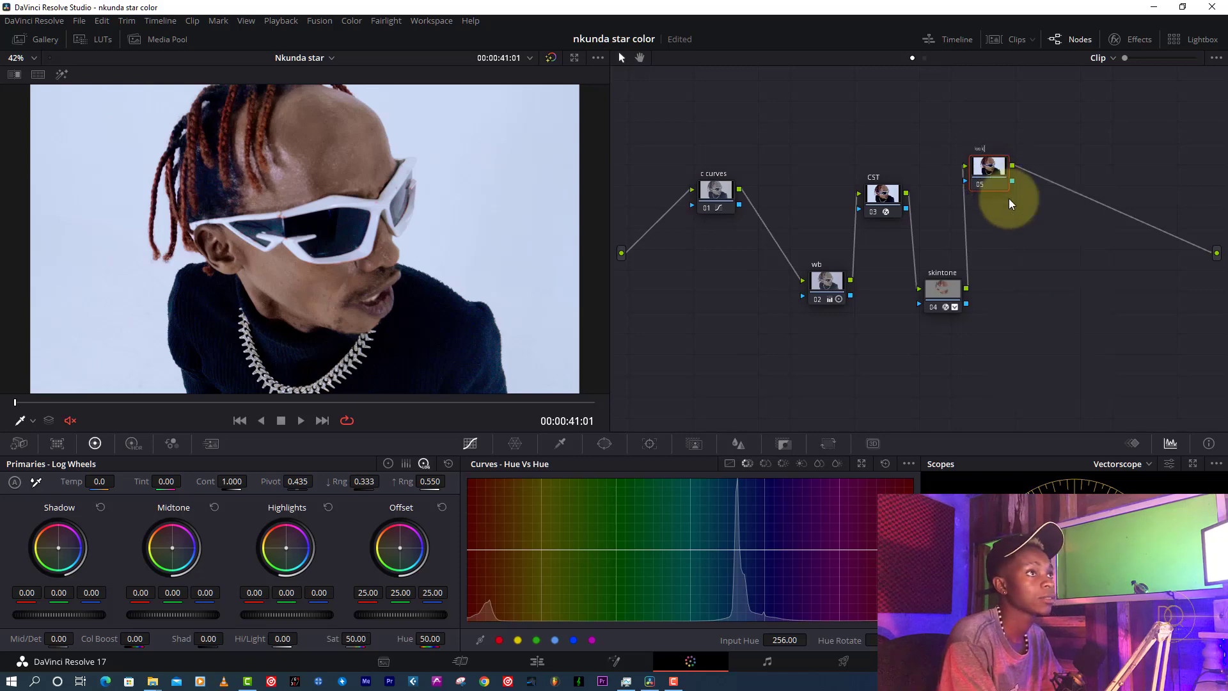
- Relabel the last node, above "skintone", as "smoother"
key("BackSpace")
key("BackSpace")
key("BackSpace")
key("BackSpace")
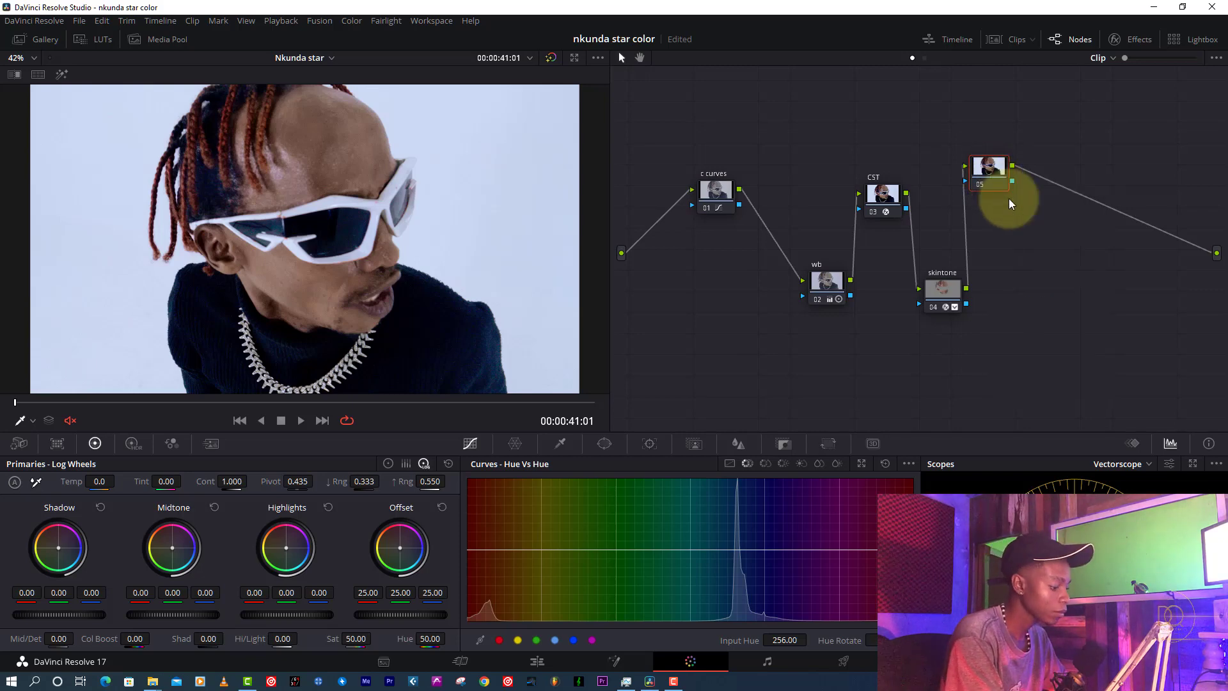
type("smoother")
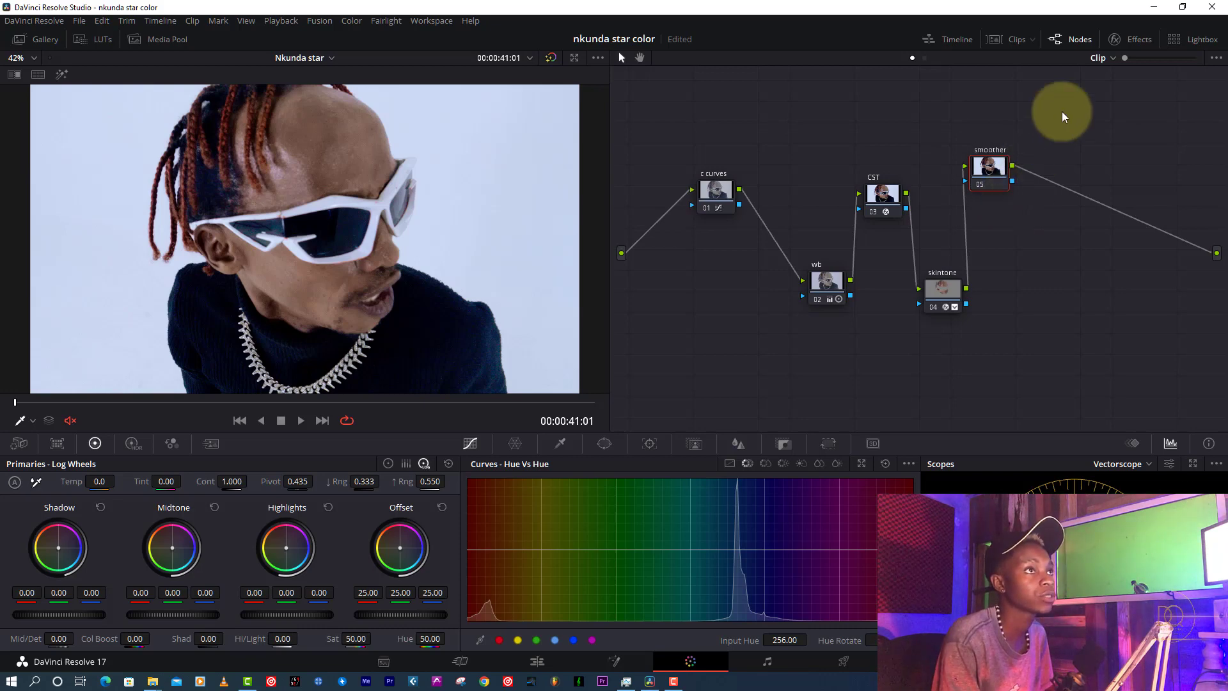
- Search the effects library for "look" and apply the Magic Bullet Looks effect to the "smoother" node
left_click(1123, 41)
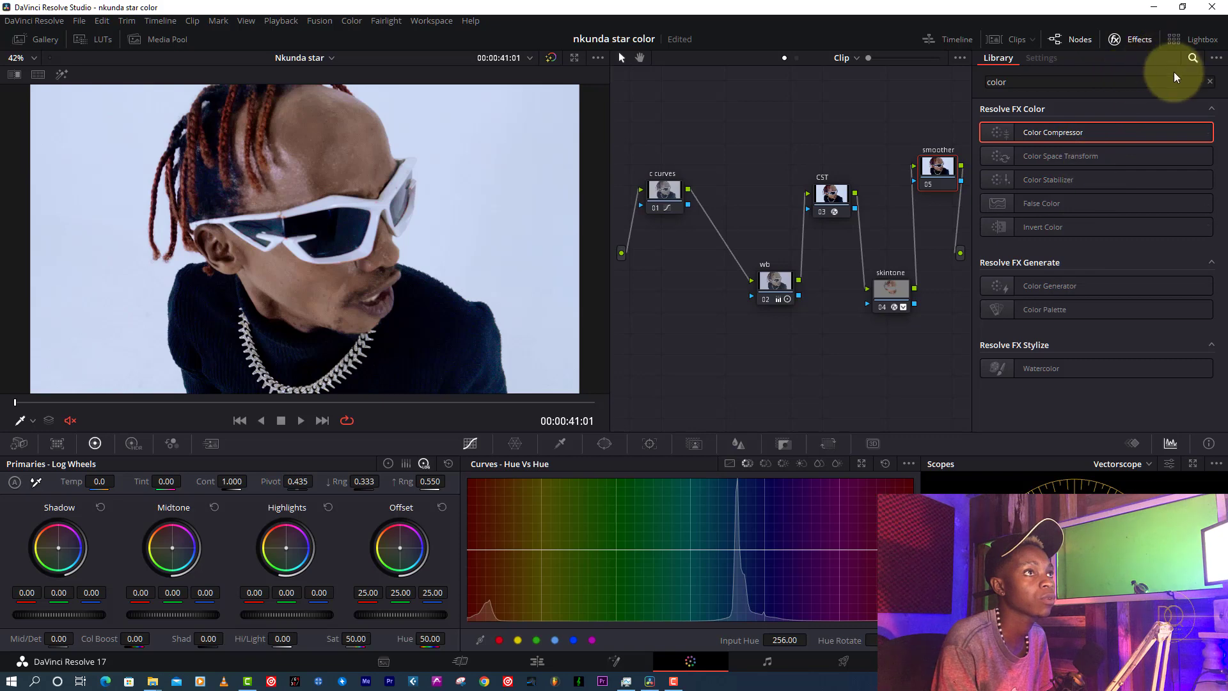
left_click(1210, 82)
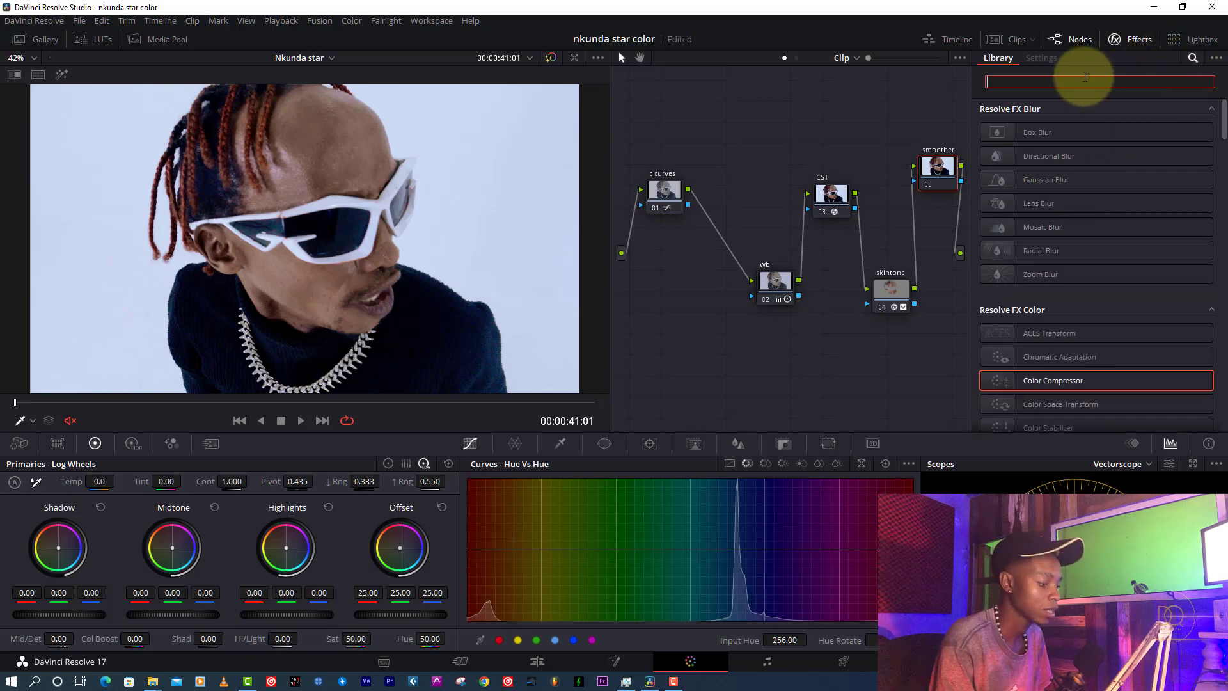
type("look")
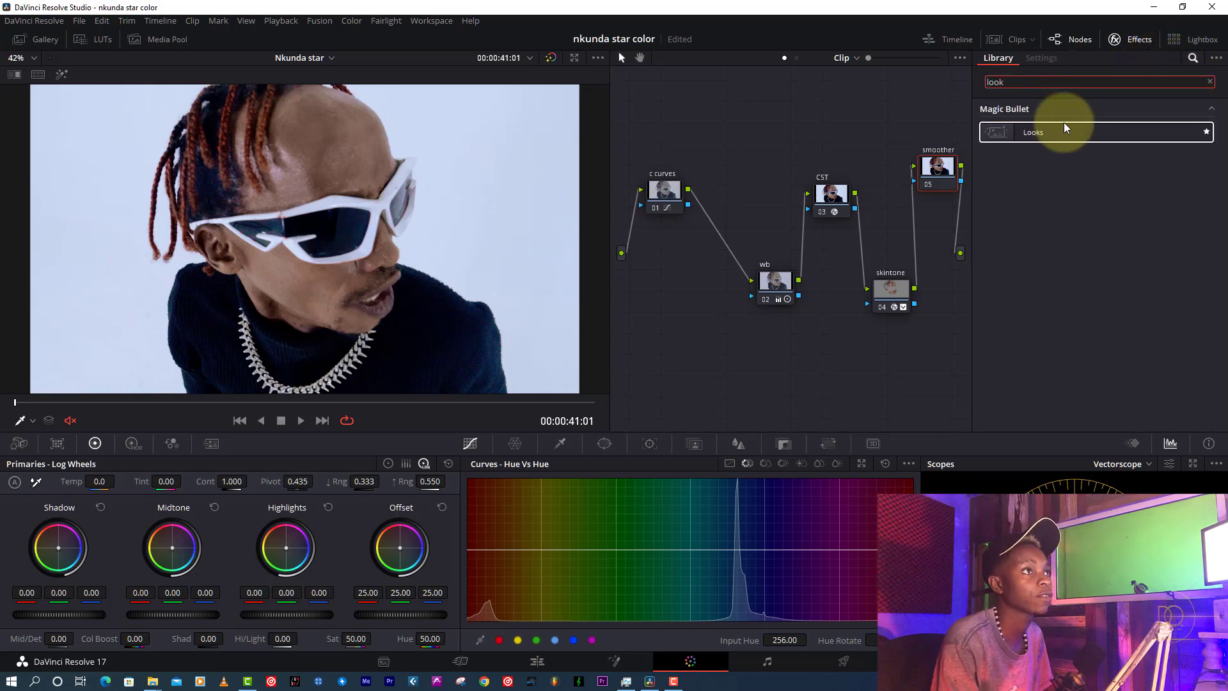
left_click_drag(1062, 128, 937, 168)
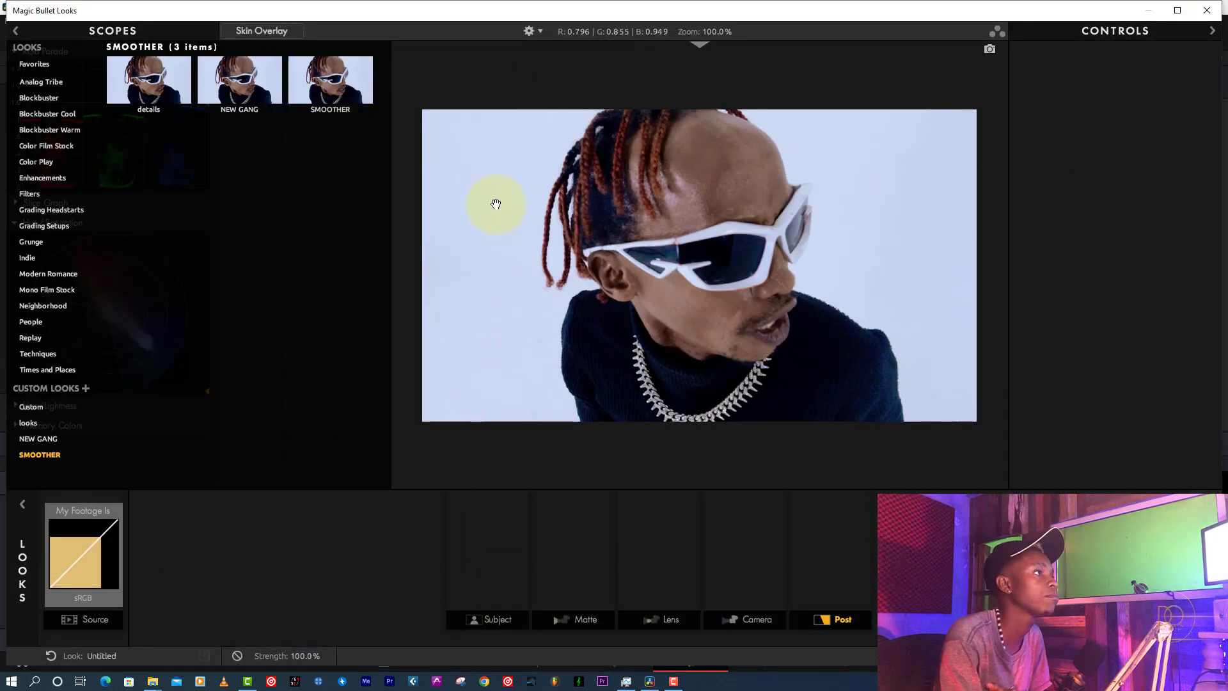
- Apply the custom look SMOOTHER in Magic Bullet Looks, return to the color page and hide the effects library
left_click(346, 105)
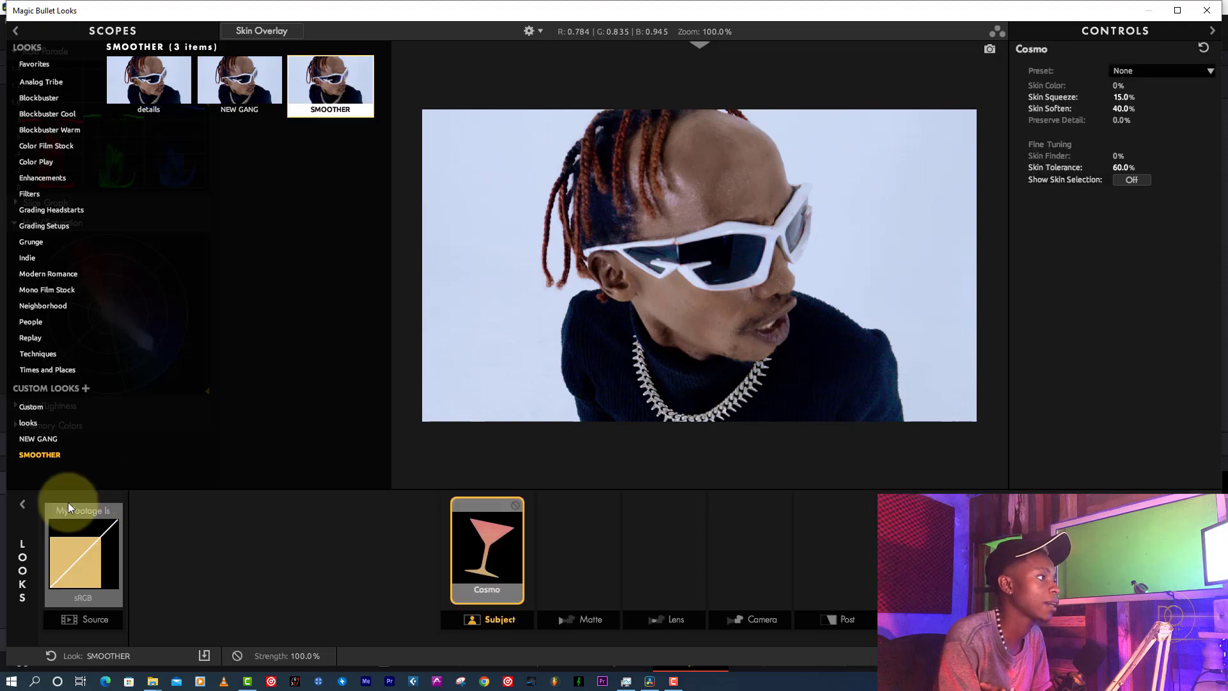
left_click(22, 504)
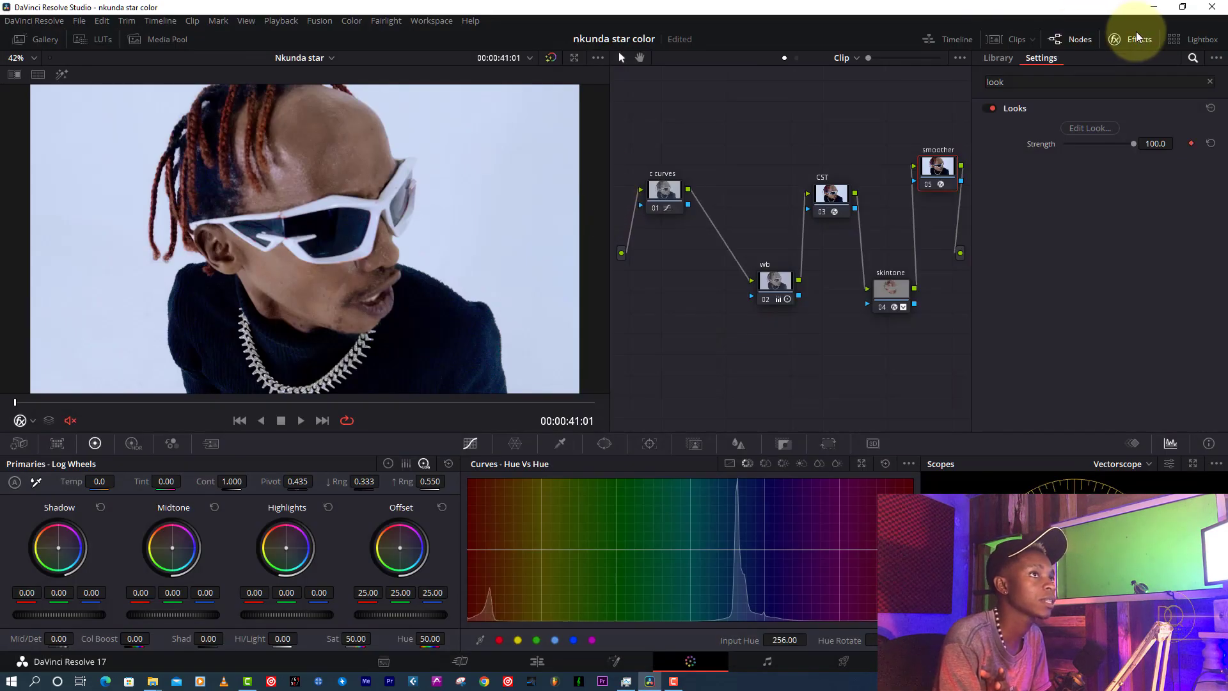
left_click(1137, 37)
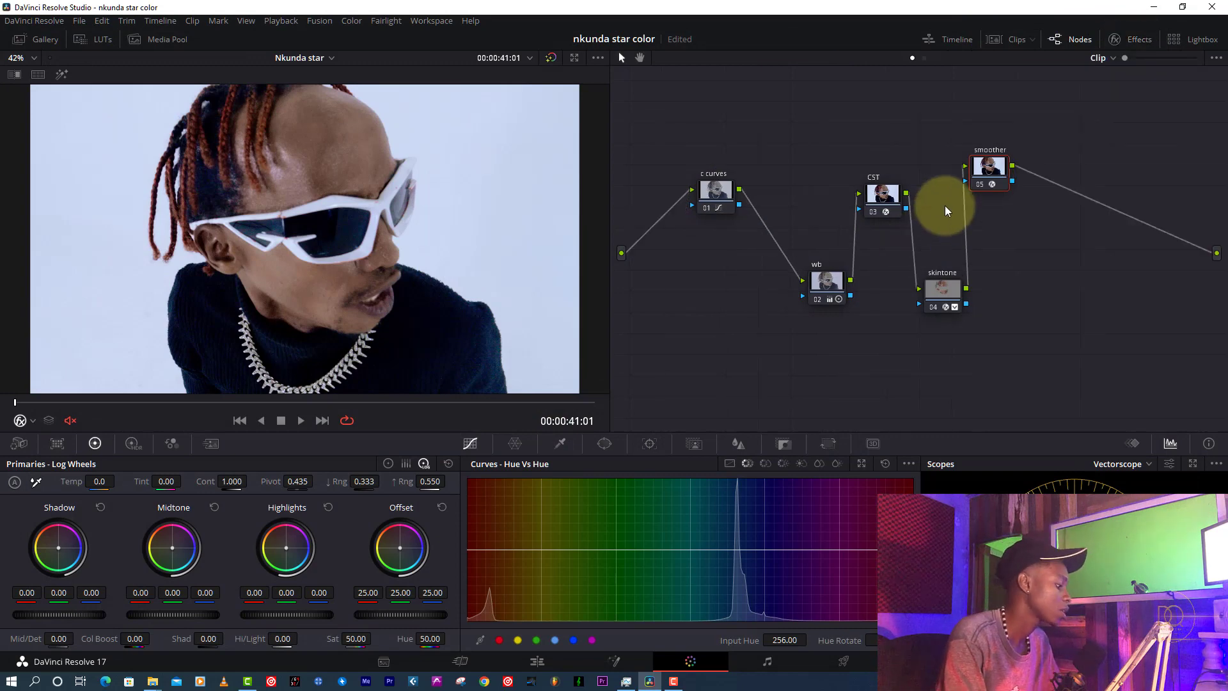
- Add a serial node after "smoother", place it below that node and slightly lower its linked Blur Radius to sharpen the image
key("alt+s")
left_click_drag(1075, 178, 1052, 303)
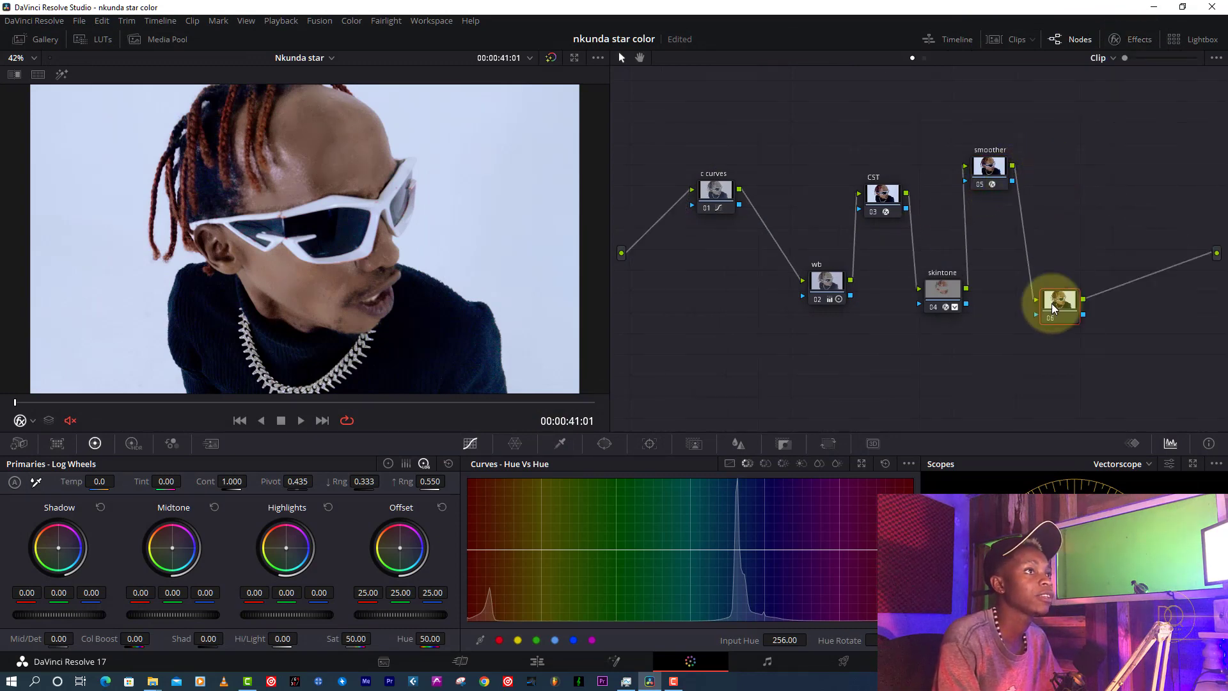
left_click(744, 446)
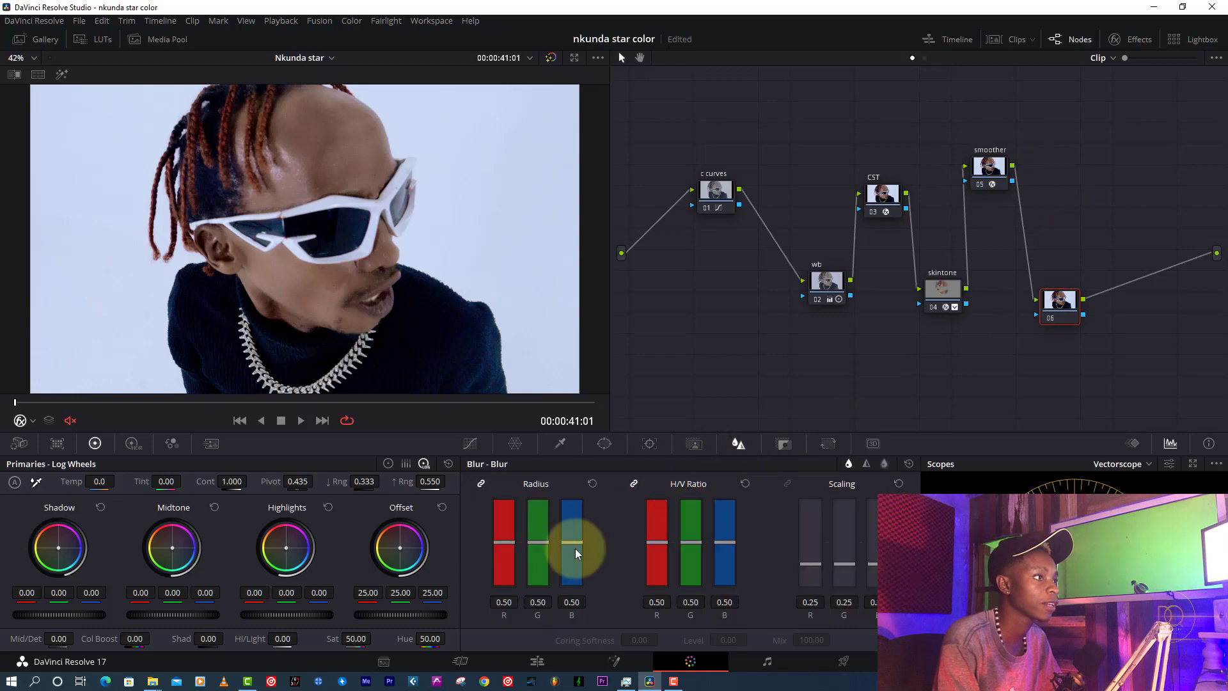
left_click_drag(543, 543, 544, 547)
- Add a serial node before "c curves", place it below that node and show its Motion Effects noise reduction settings
left_click(685, 290)
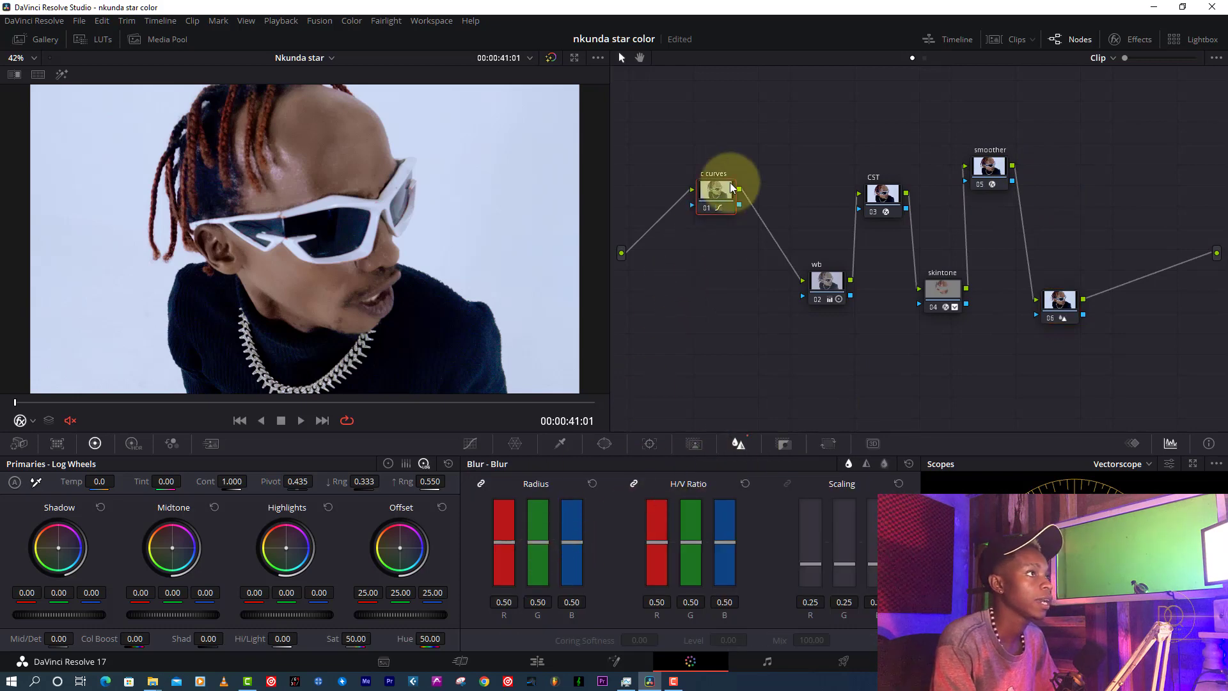
key("shift+s")
left_click_drag(719, 192, 727, 298)
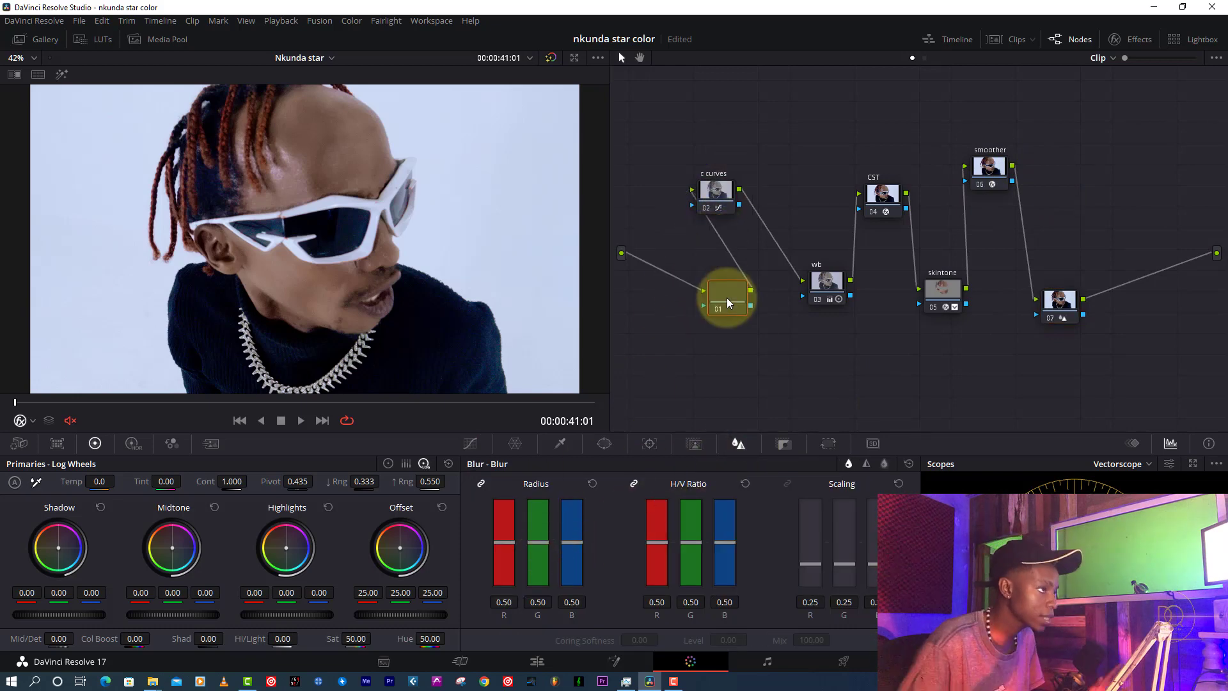
left_click(212, 443)
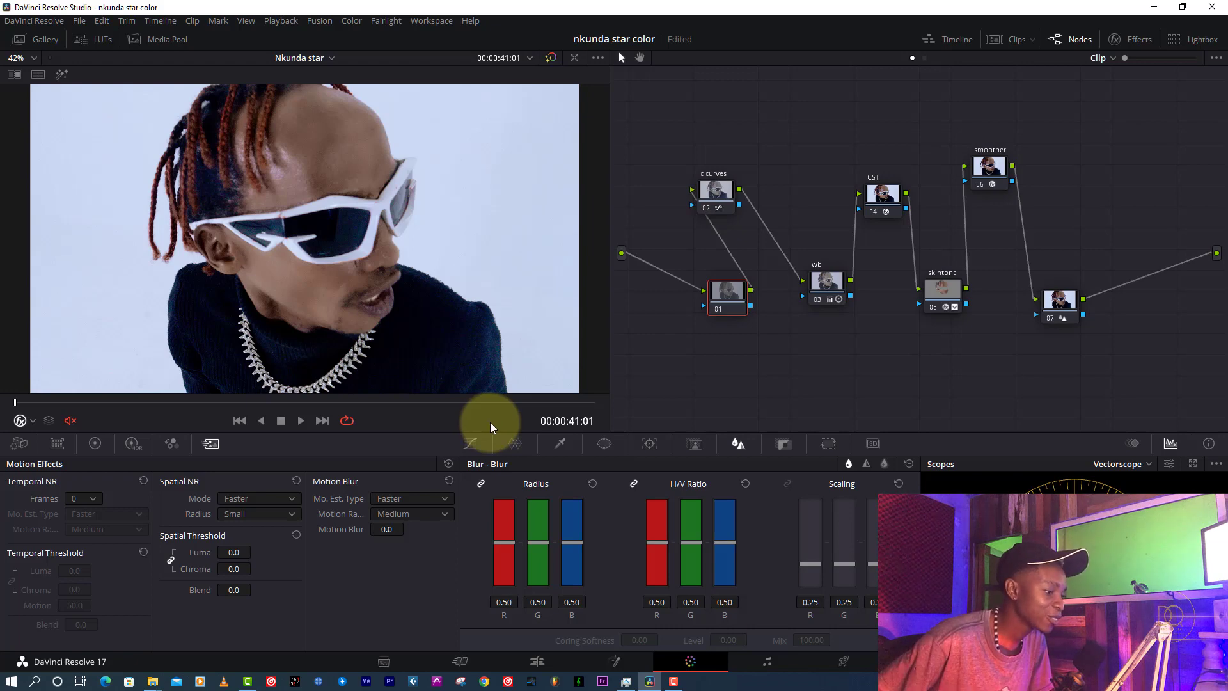
- Show the clip thumbnails and compare the grades and node chains of clips 32, 33, 34, 36, 38 and 41
left_click(1011, 39)
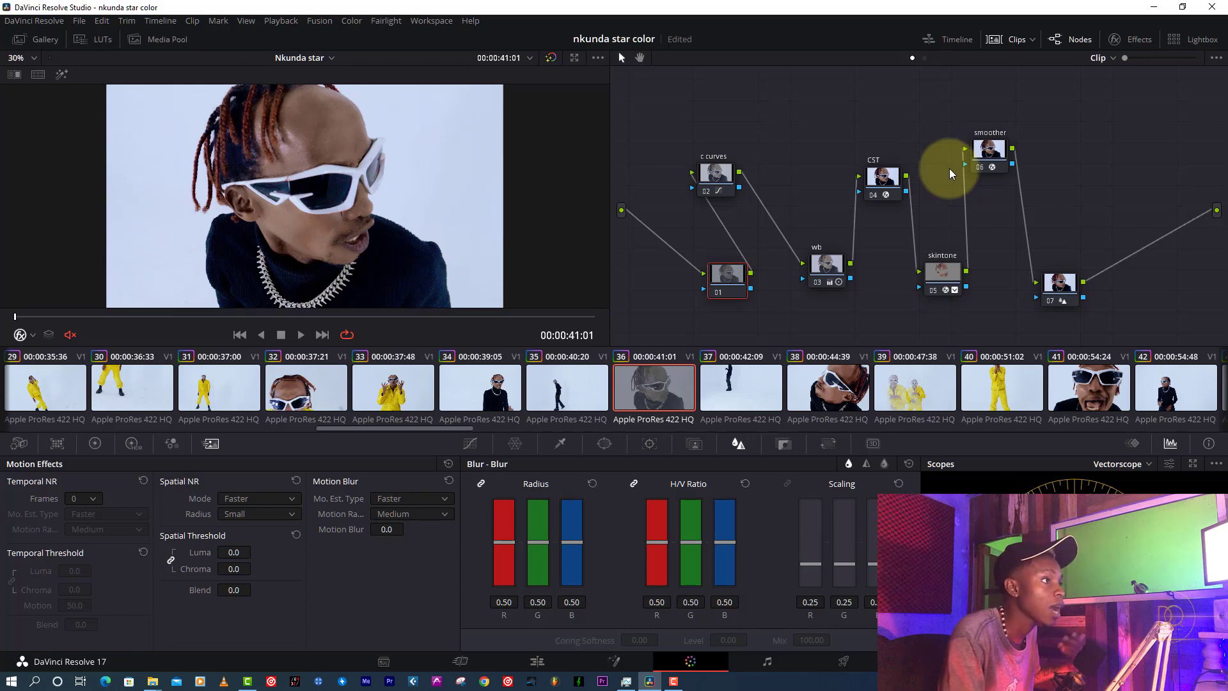
left_click(329, 389)
left_click(396, 389)
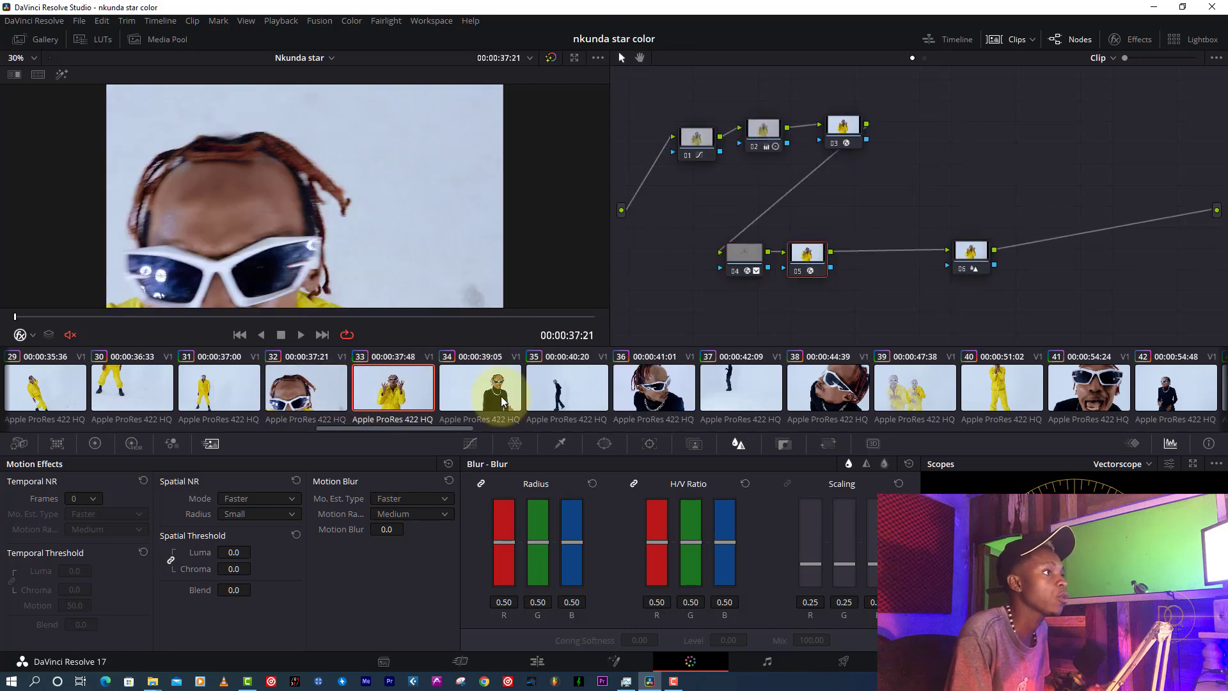
left_click(504, 400)
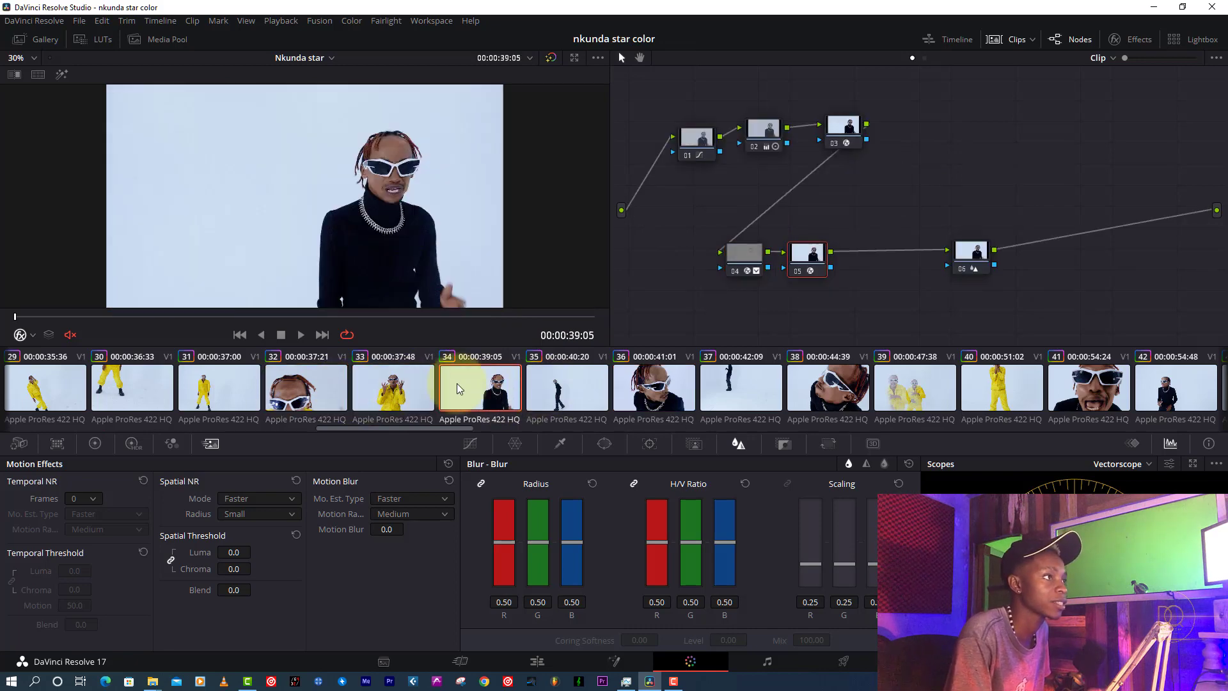
left_click(391, 384)
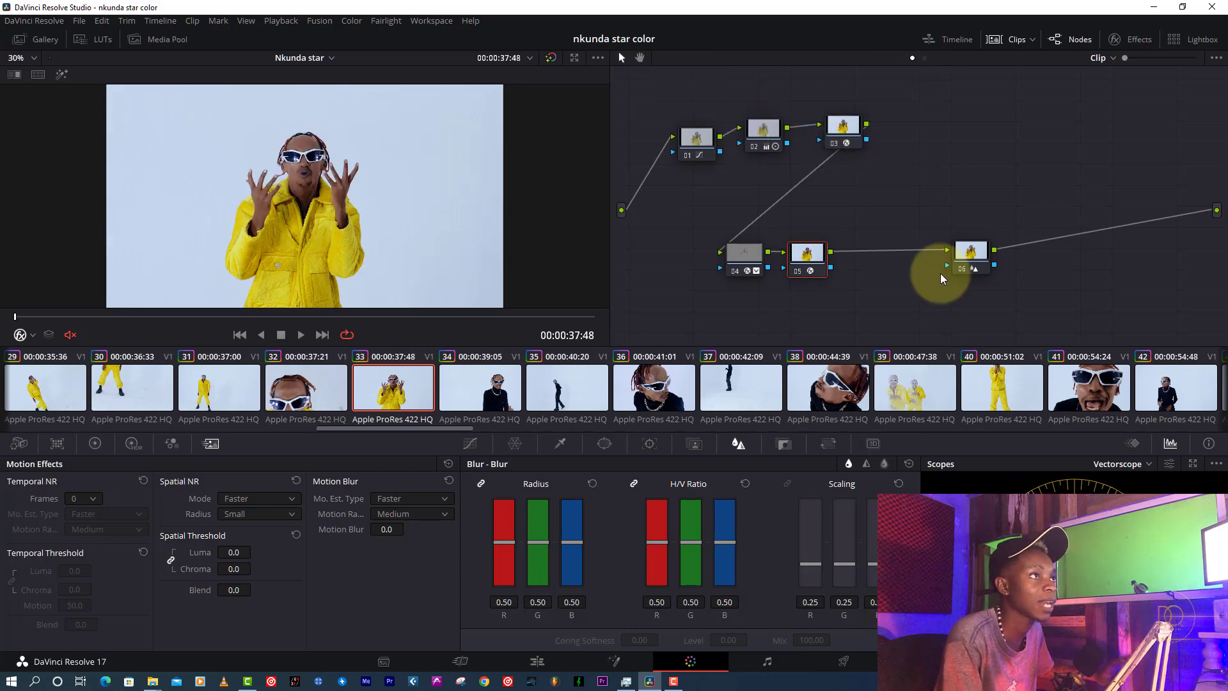
left_click(857, 383)
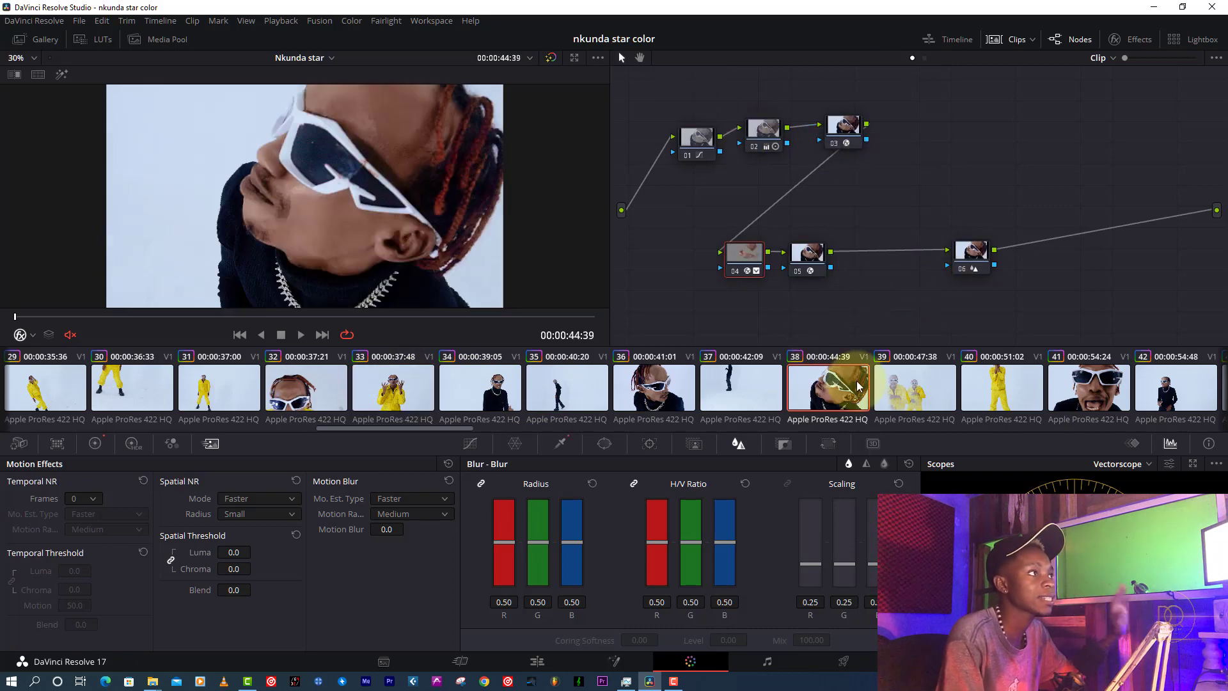
left_click(620, 398)
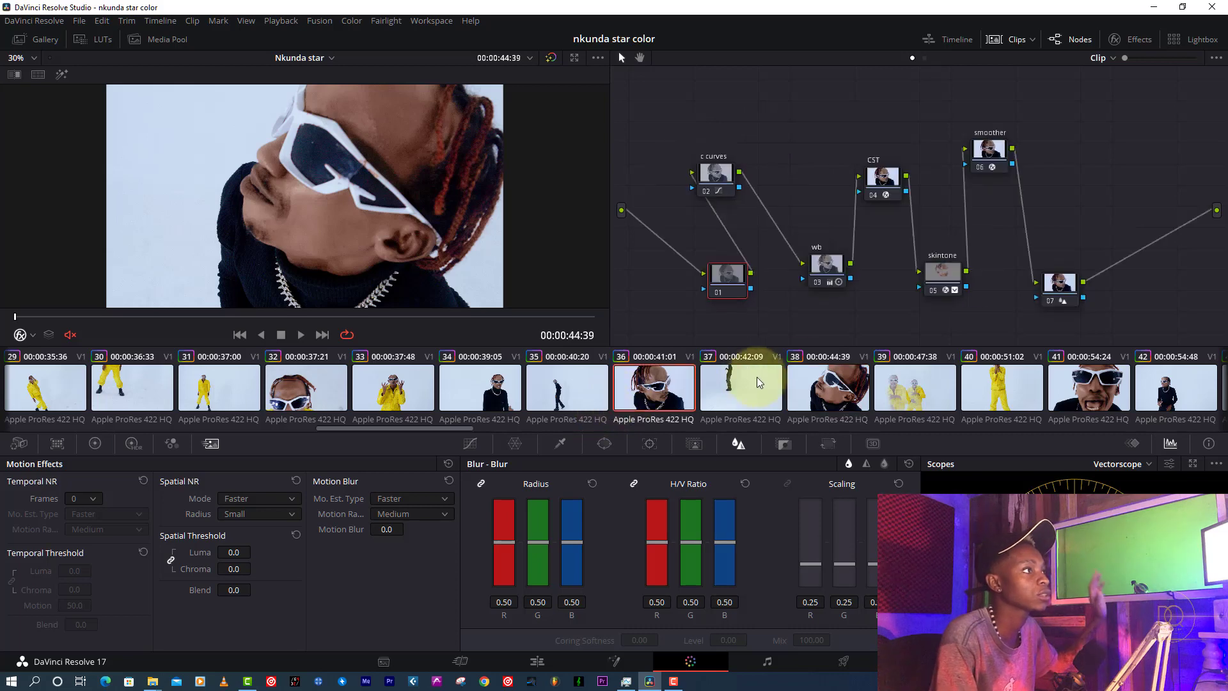
left_click(809, 373)
left_click(1095, 385)
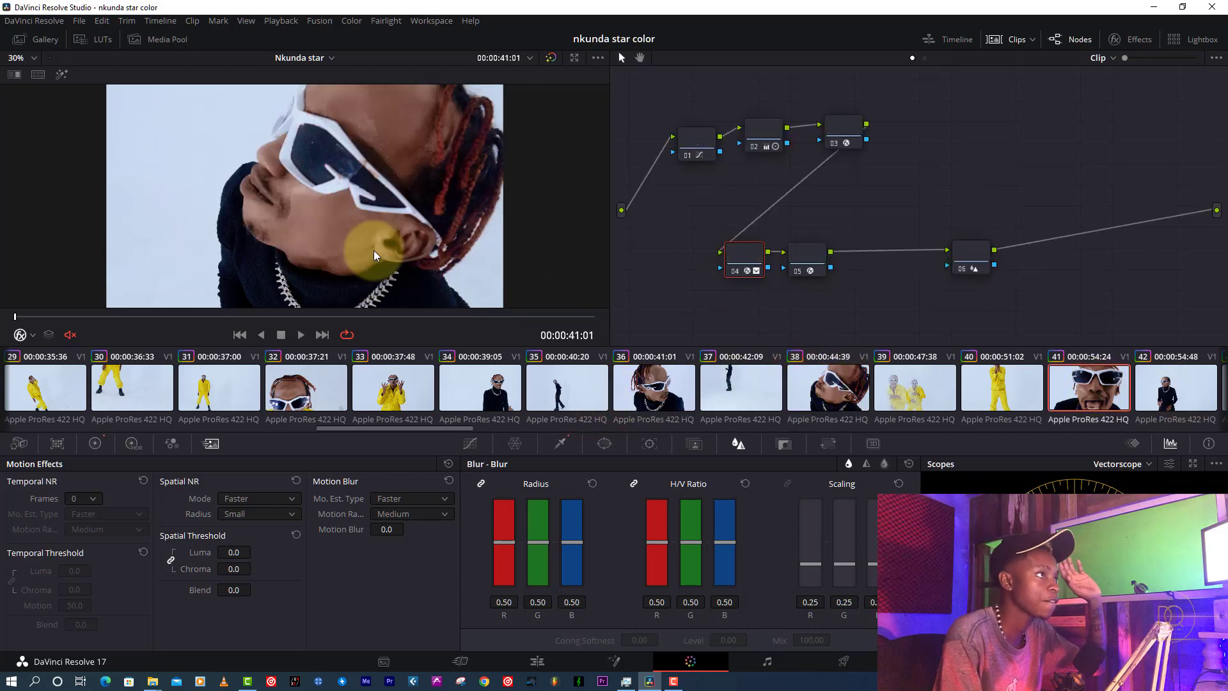